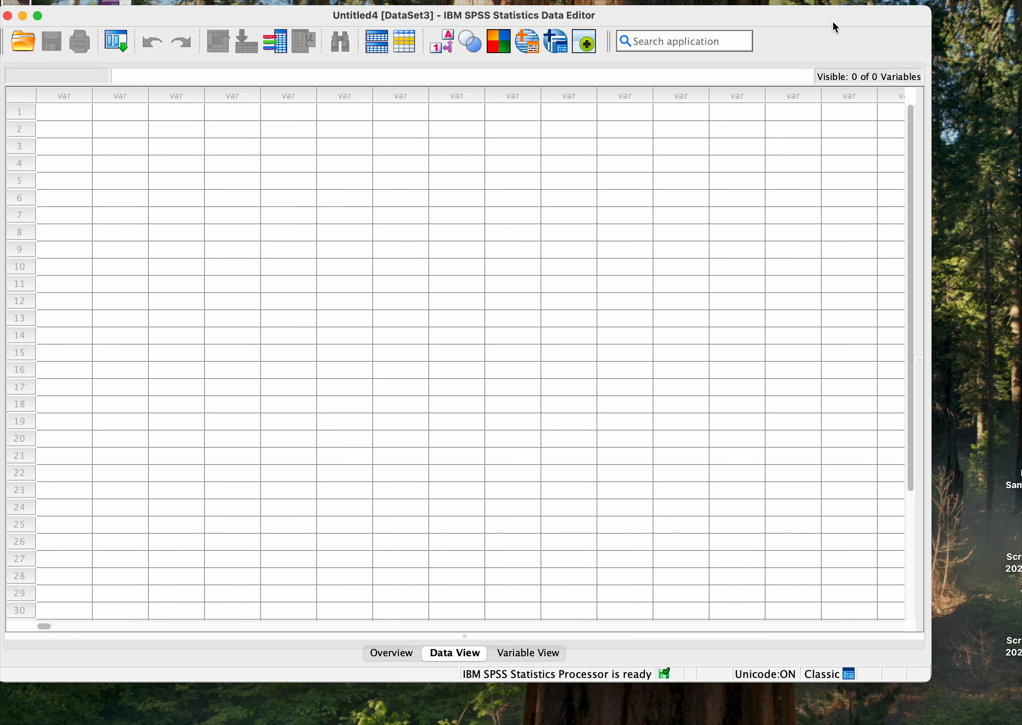
Name the first variable Teacher_ID in the variable definitions view.
click(48, 118)
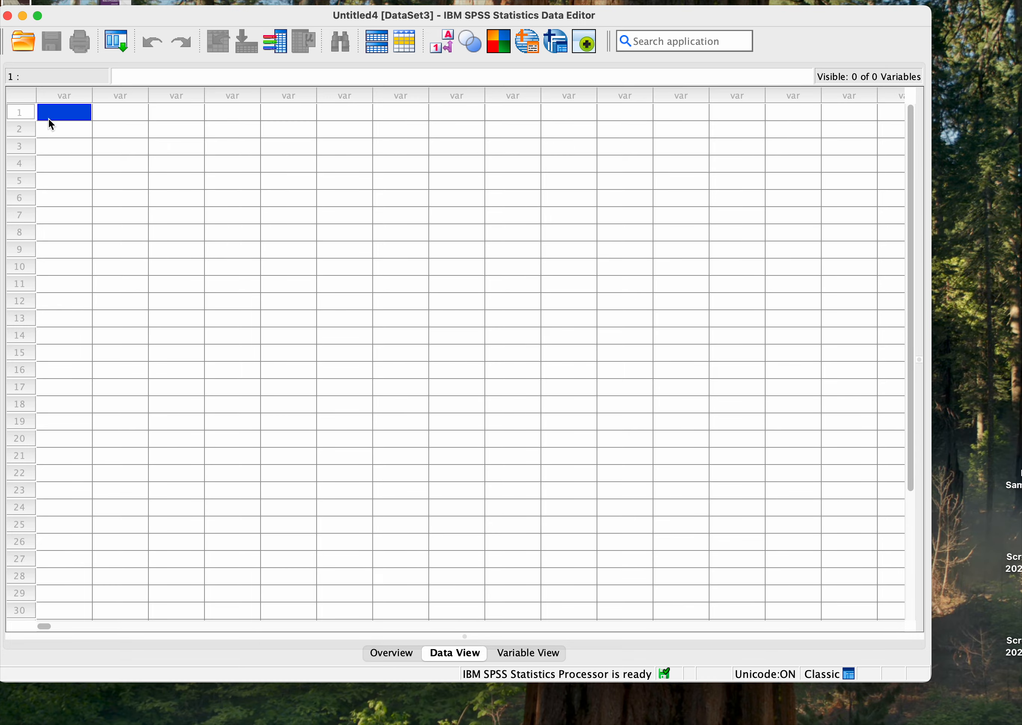
double_click(53, 116)
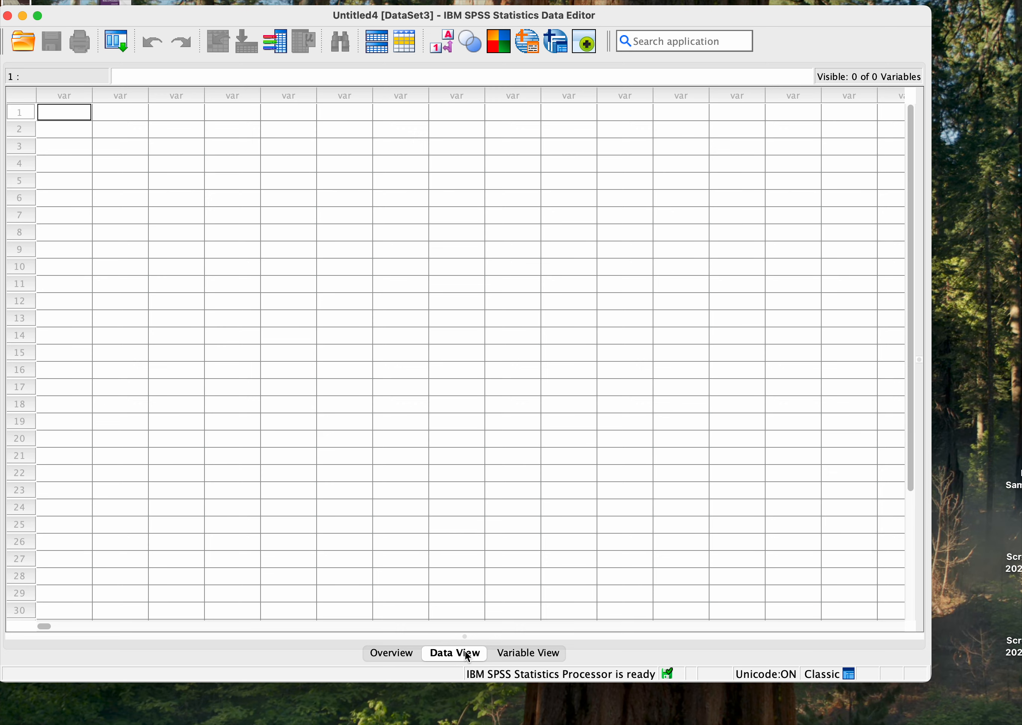
click(524, 652)
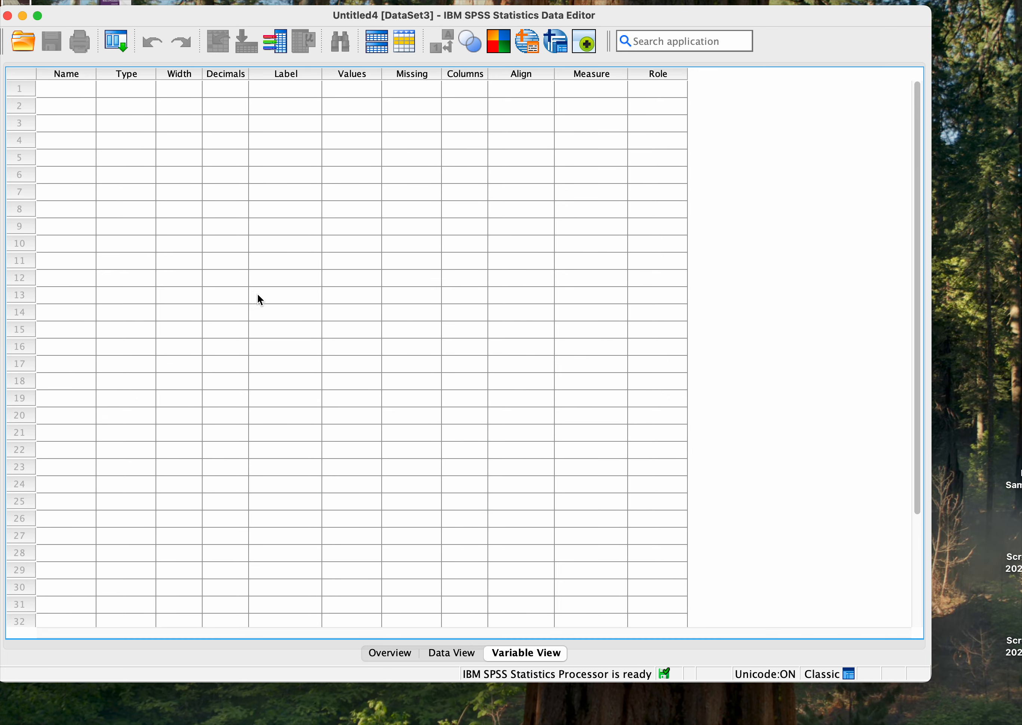
click(67, 91)
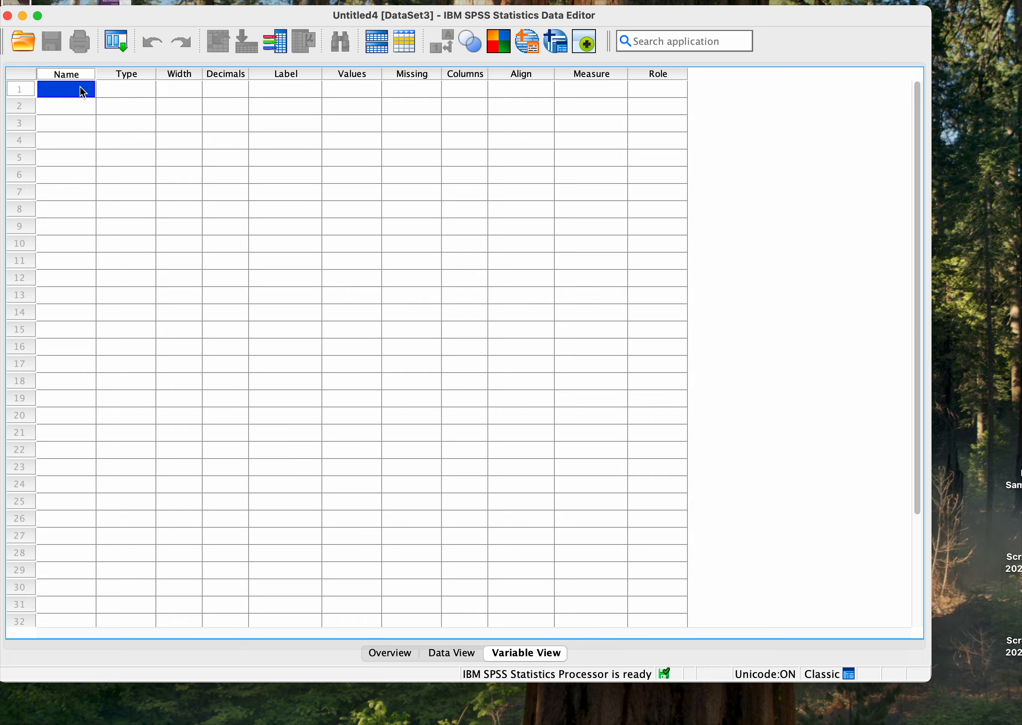
text(Teach )
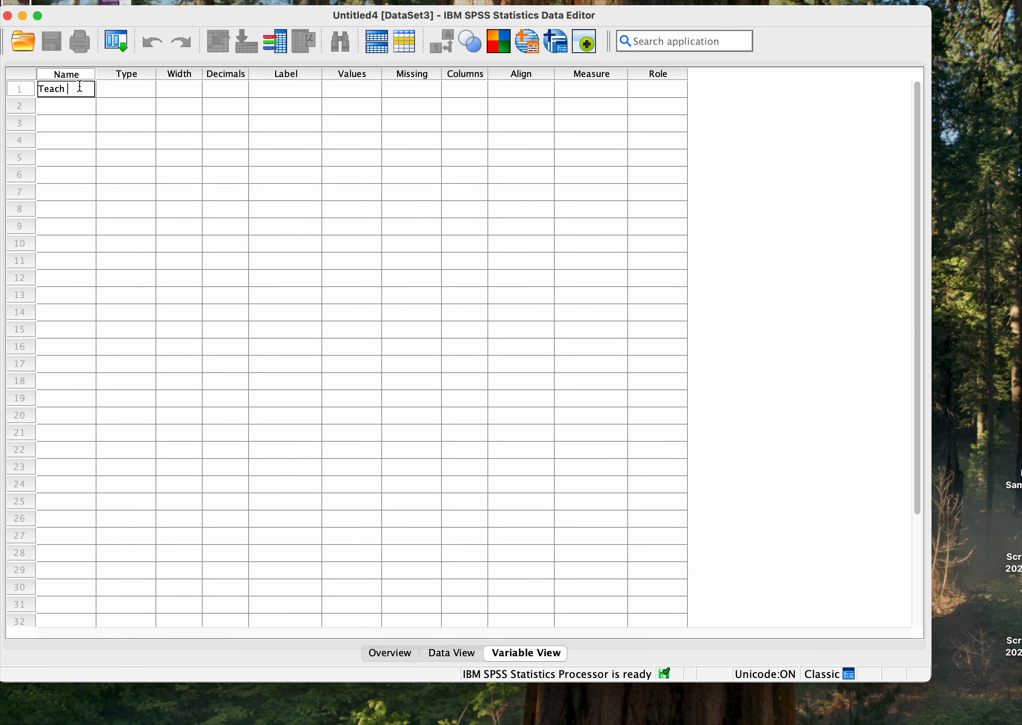
text(er)
key(BackSpace)
key(BackSpace)
key(BackSpace)
text(_ID)
click(119, 90)
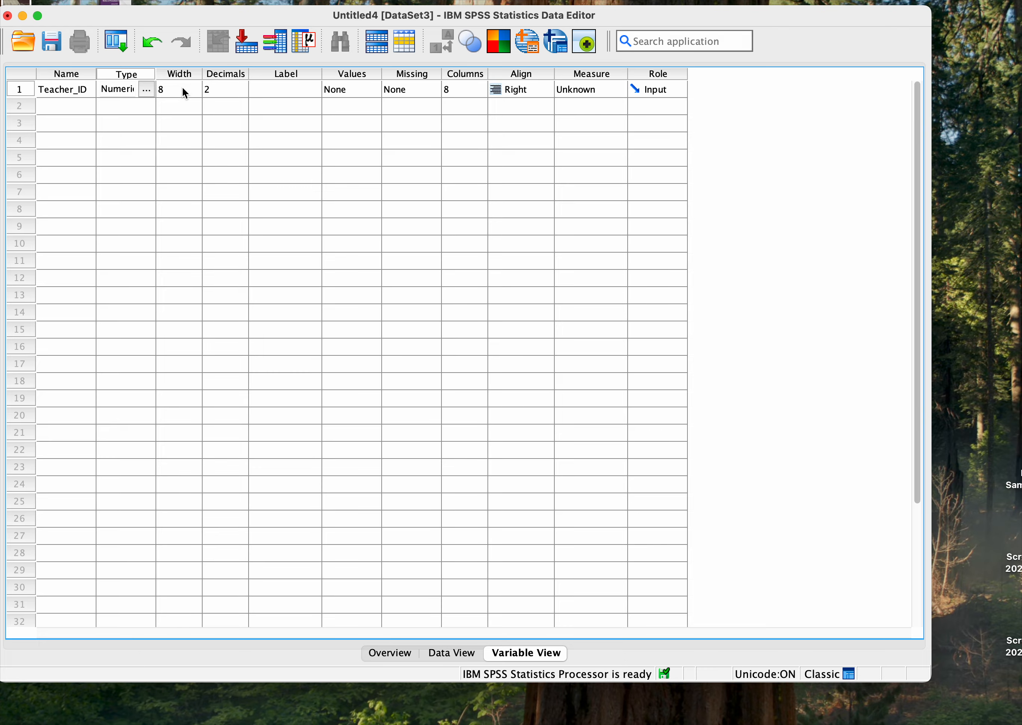
Set Teacher_ID to 0 decimals and give it the label "Teacher ID Number".
click(224, 89)
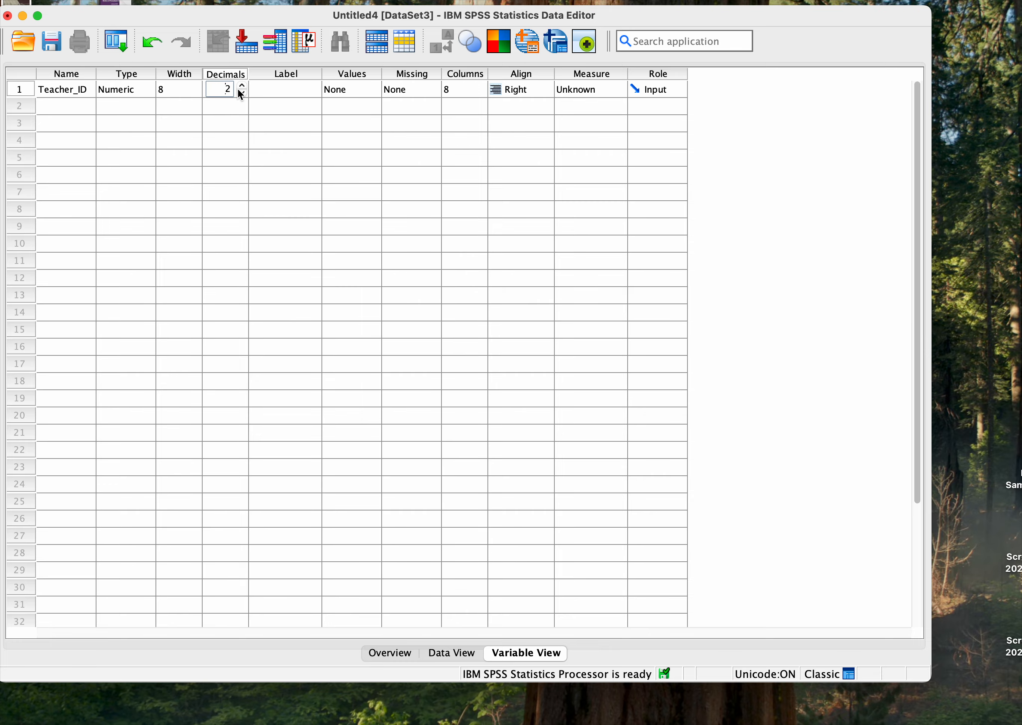
click(277, 88)
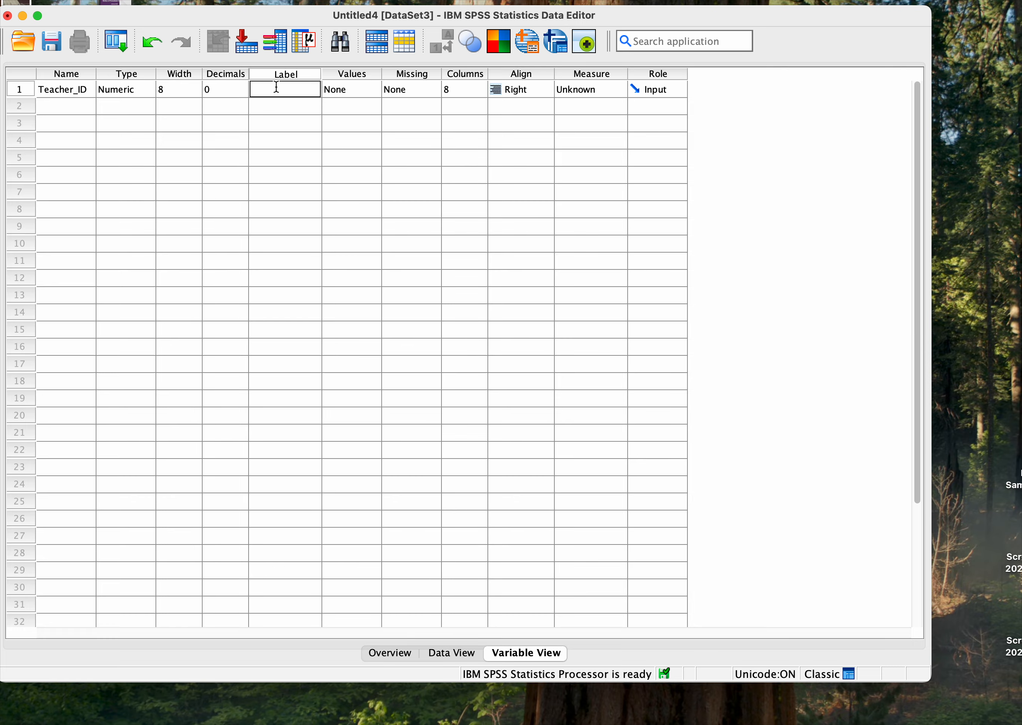
text(Teacher ID Number)
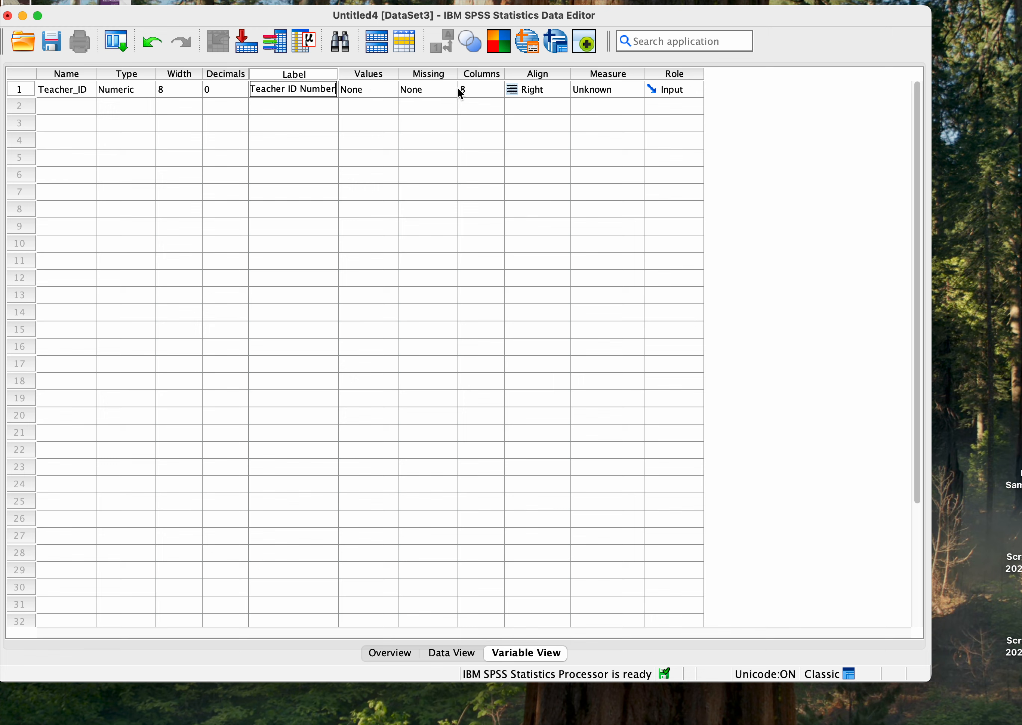
Set Teacher_ID's display column width to 10 and its measurement level to Scale.
click(476, 90)
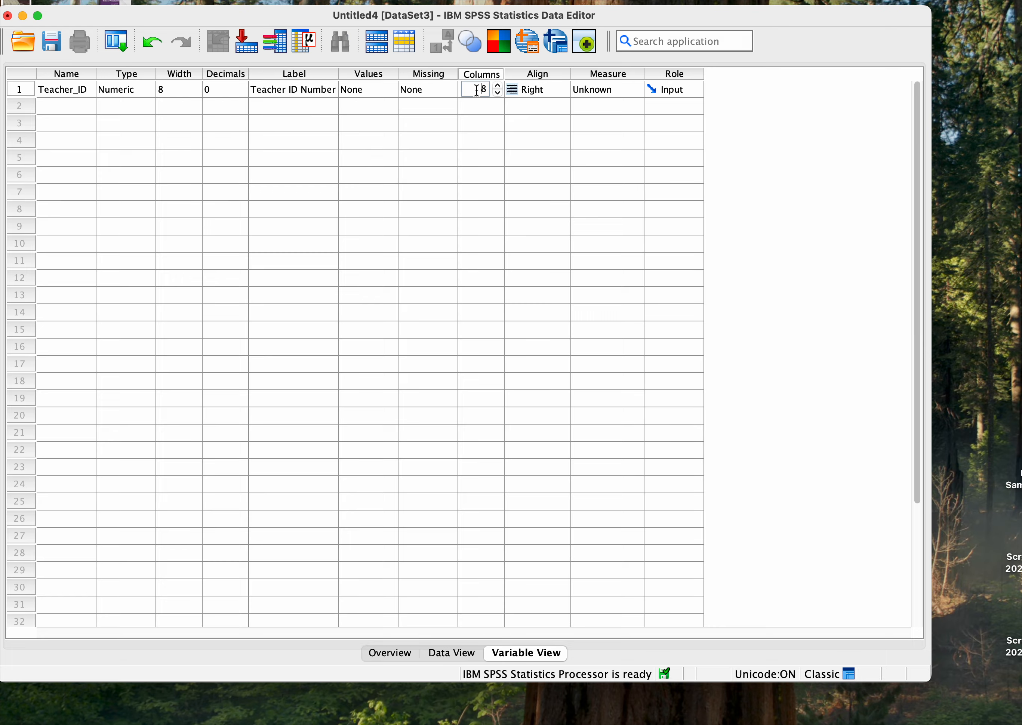
click(498, 87)
click(497, 87)
click(543, 90)
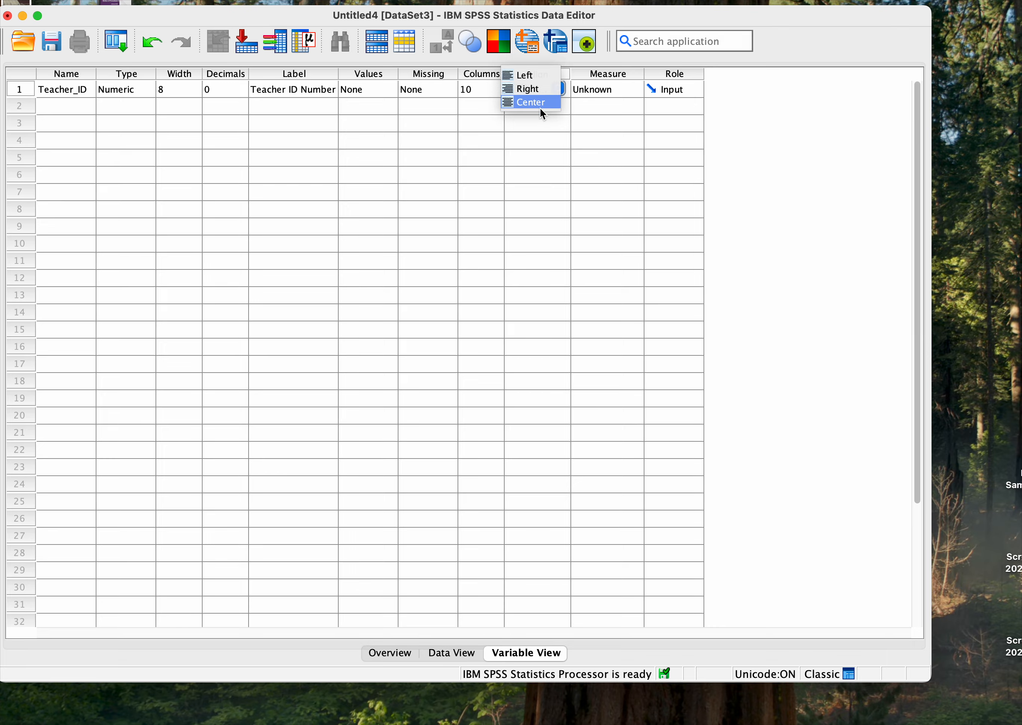
click(563, 89)
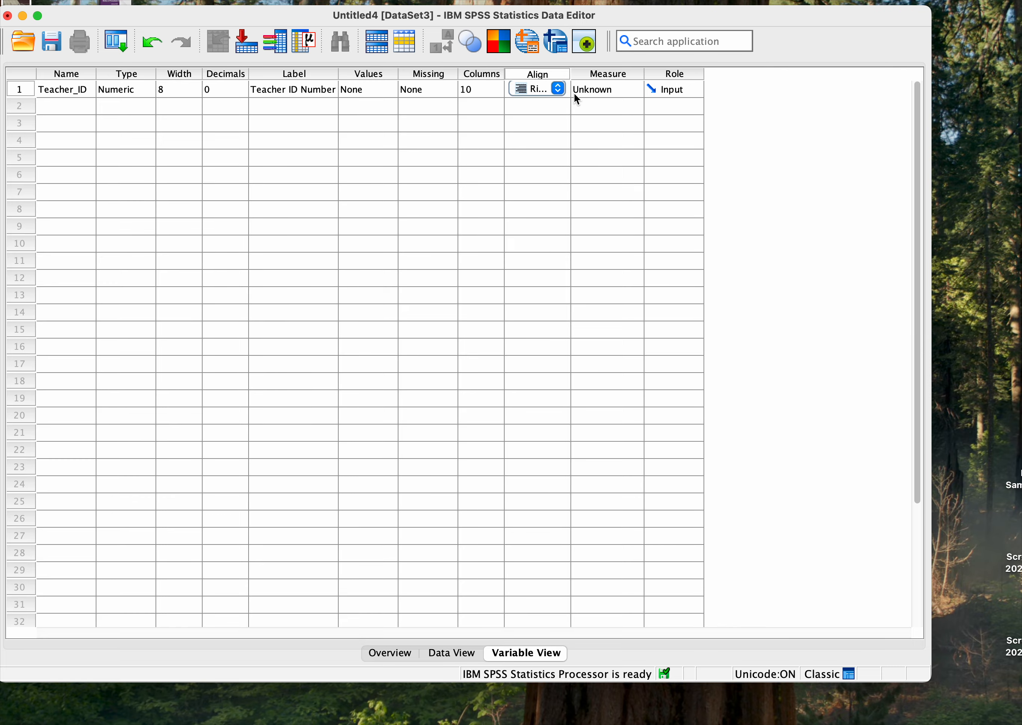
click(599, 89)
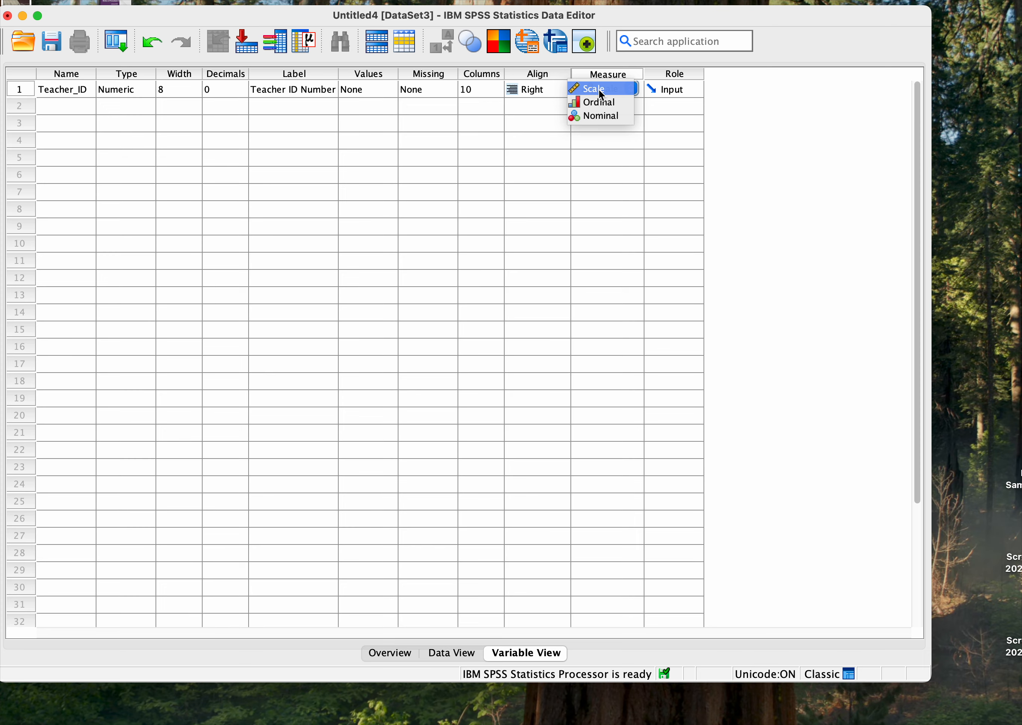
click(600, 92)
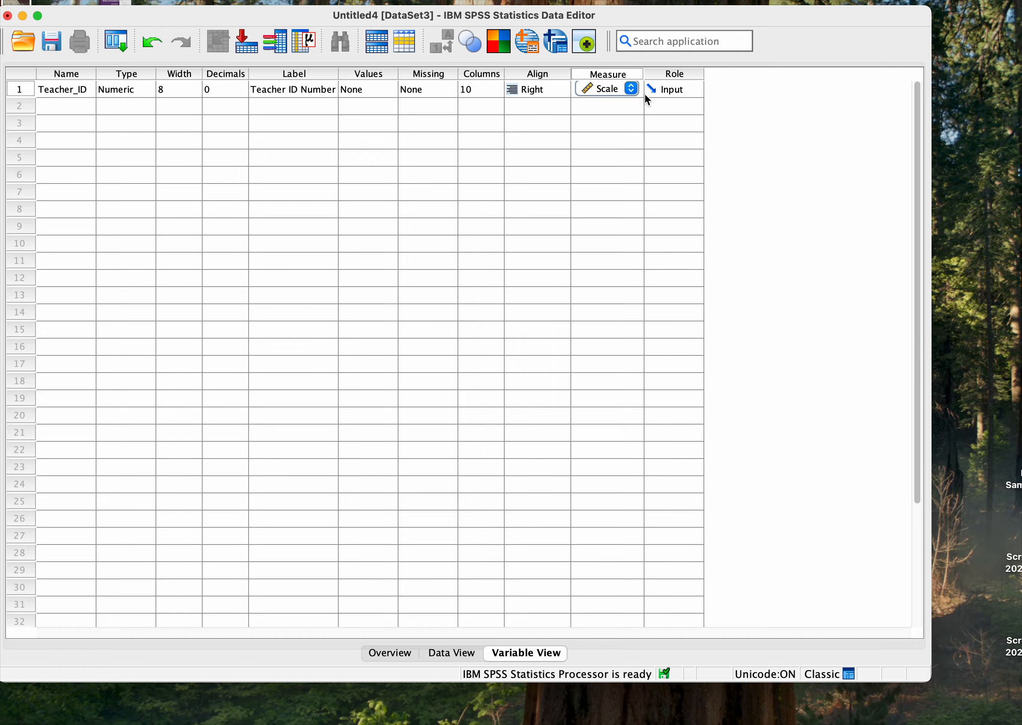
Add a second variable called Name and set its type to String.
click(60, 107)
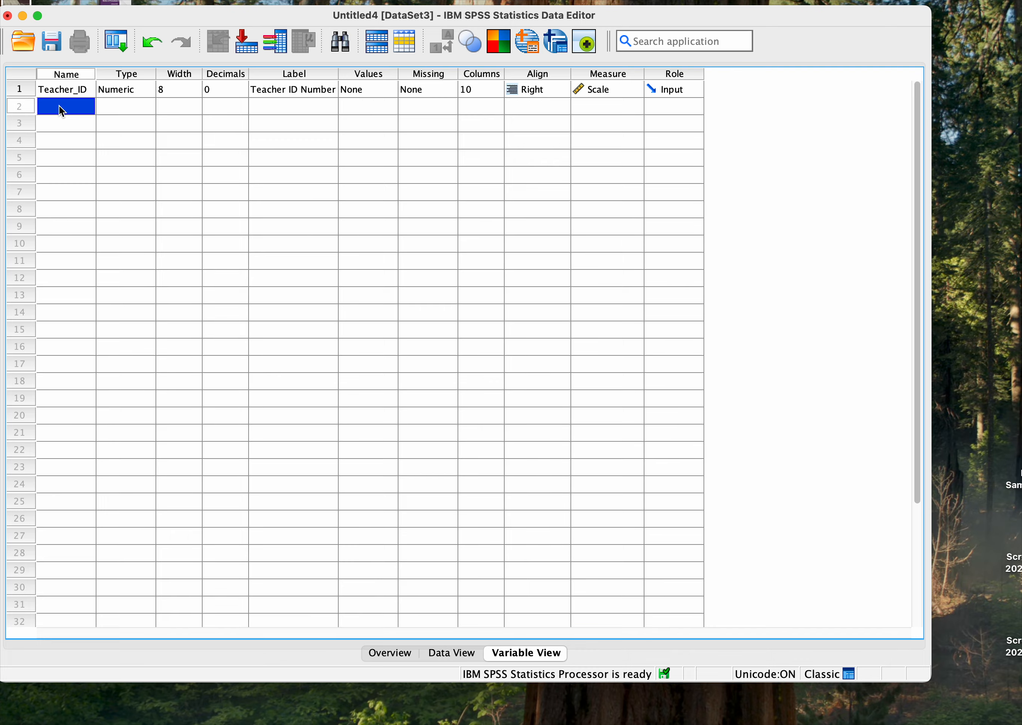
text(Name)
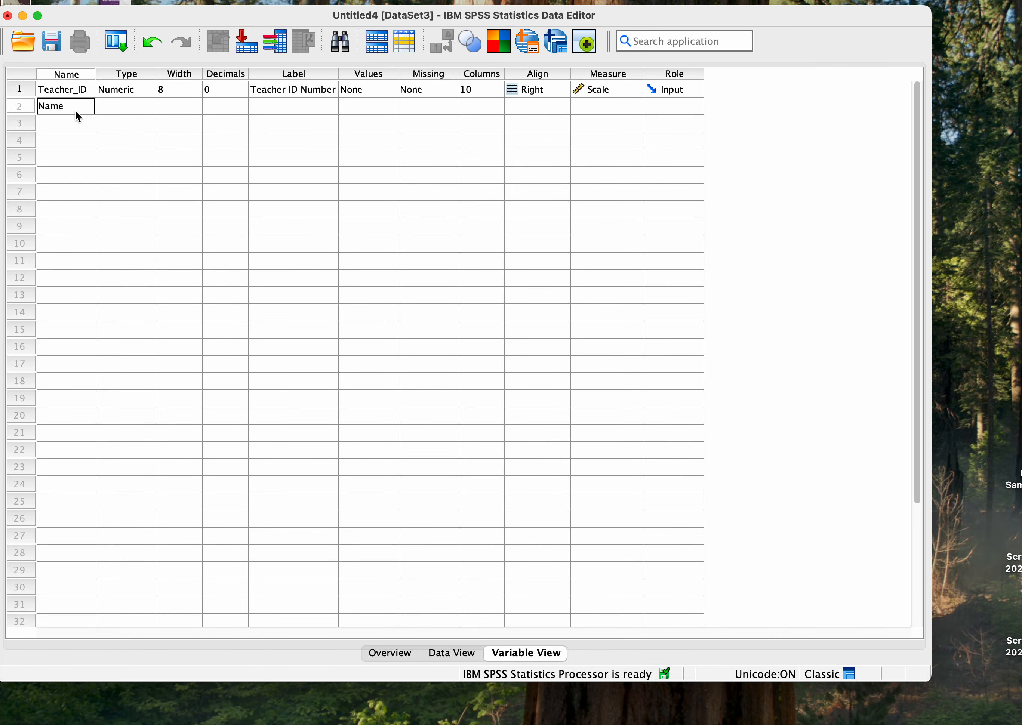
click(117, 109)
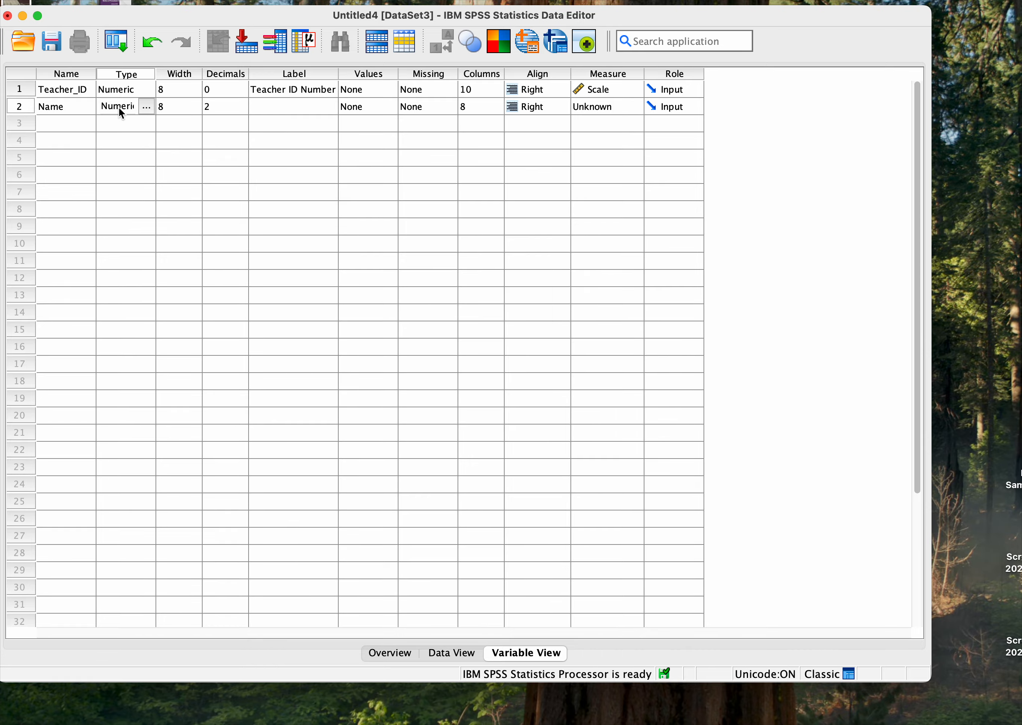
click(146, 107)
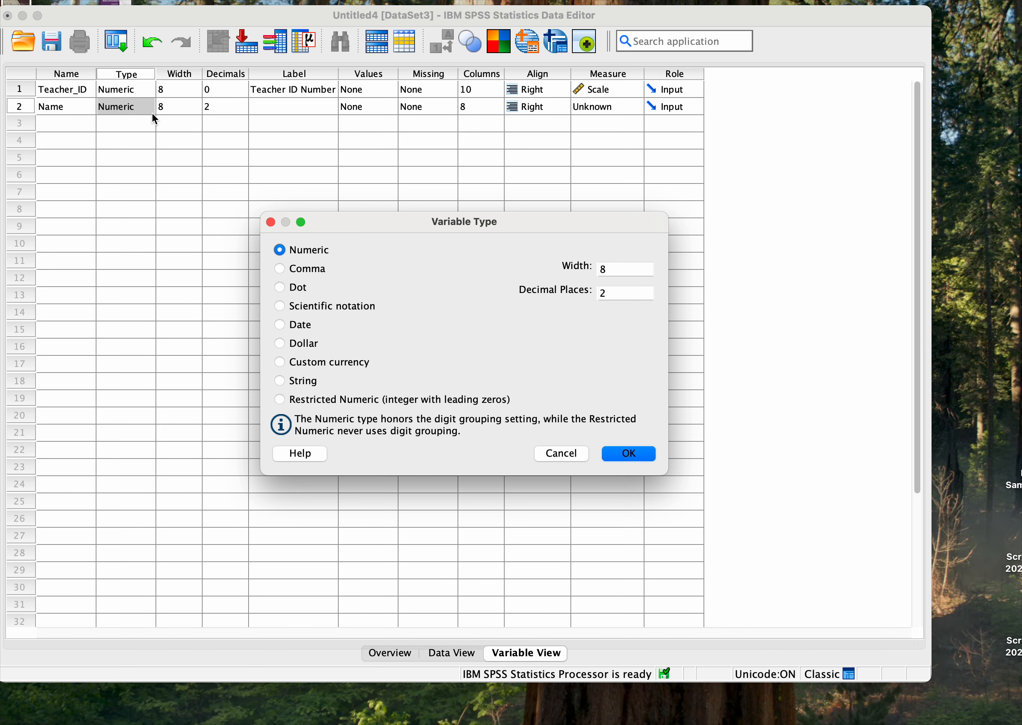
click(279, 381)
click(629, 456)
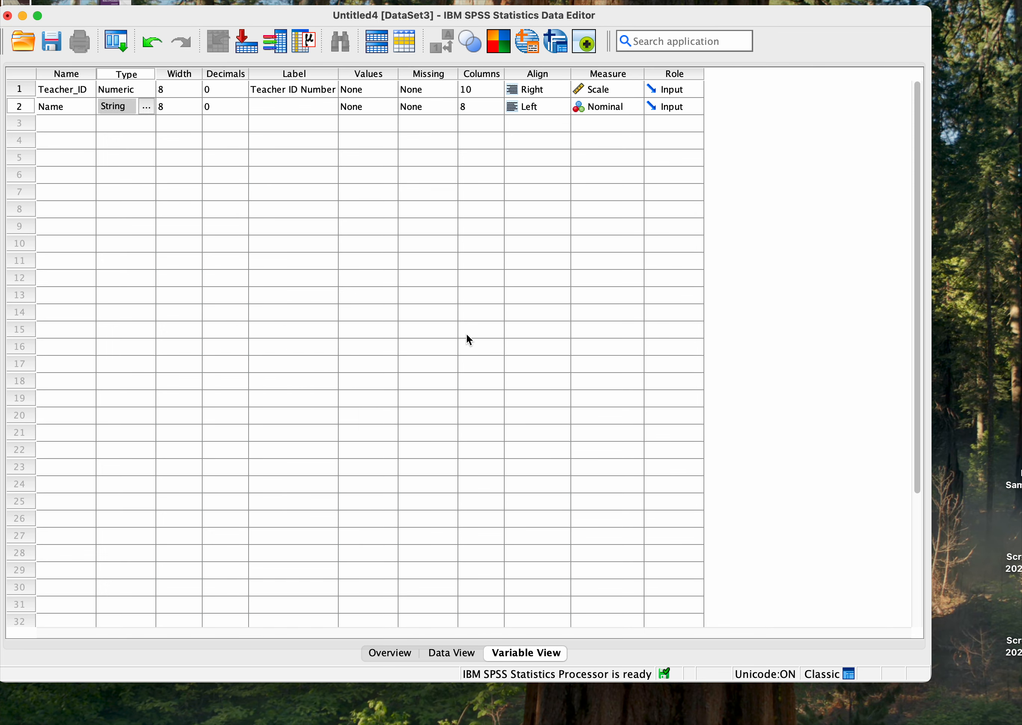
Set the Name variable's width to 12 and label it "Name of Teacher".
click(170, 107)
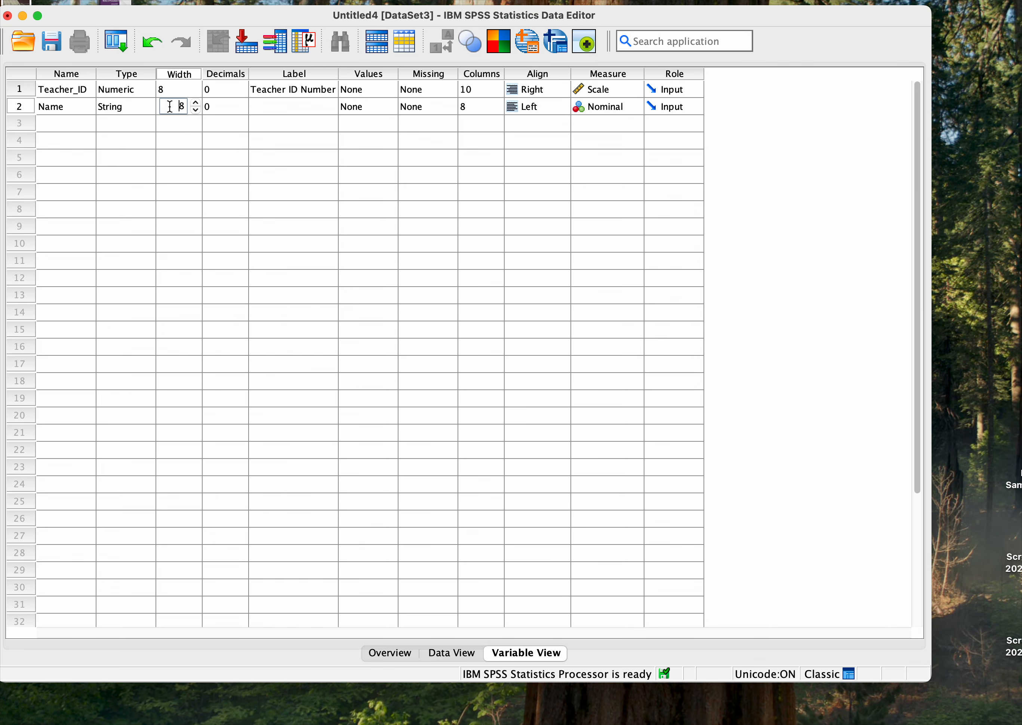
click(196, 104)
click(196, 103)
click(196, 104)
click(272, 107)
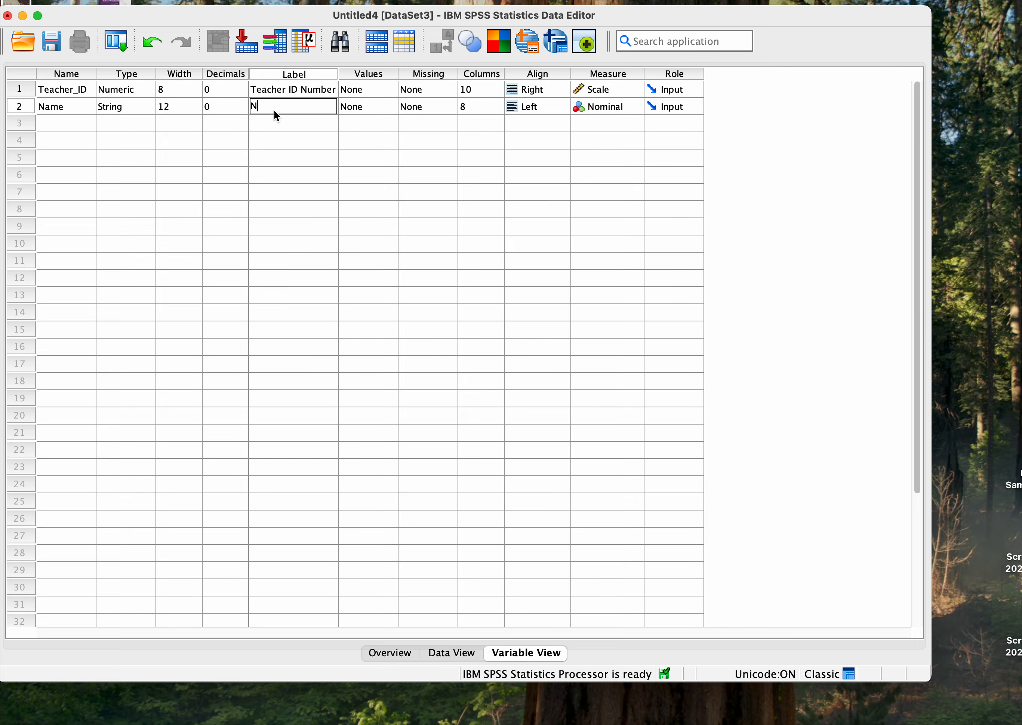
text(Name of Teacher)
Set the Name variable's display column width to 13 with Left alignment.
click(466, 108)
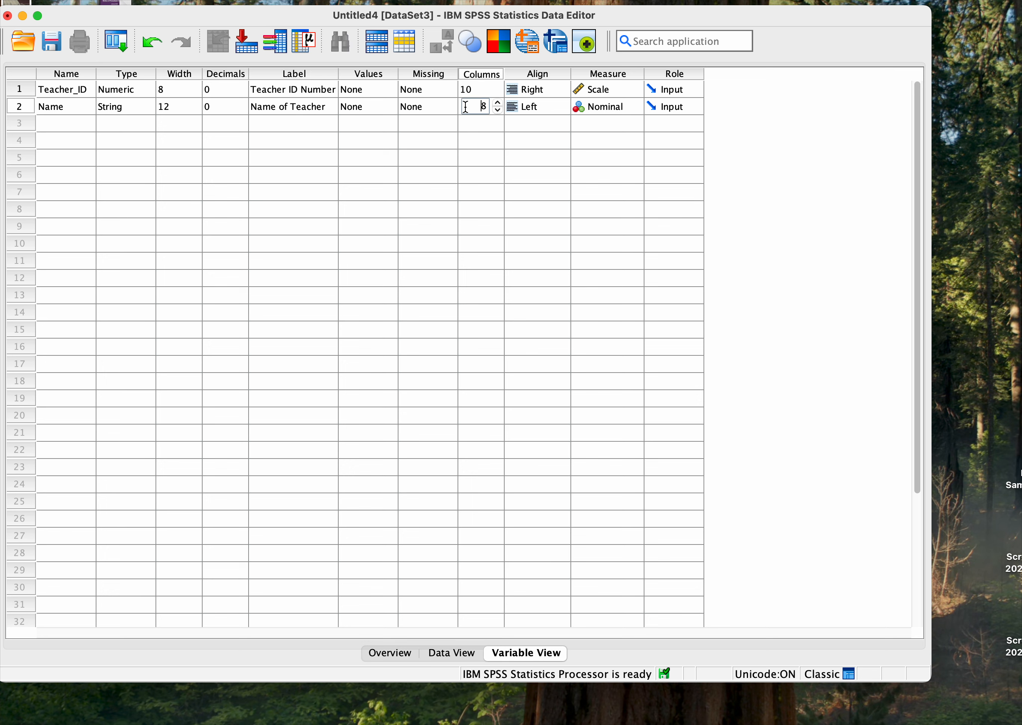
click(498, 103)
click(497, 103)
click(498, 102)
click(497, 103)
click(541, 107)
click(544, 107)
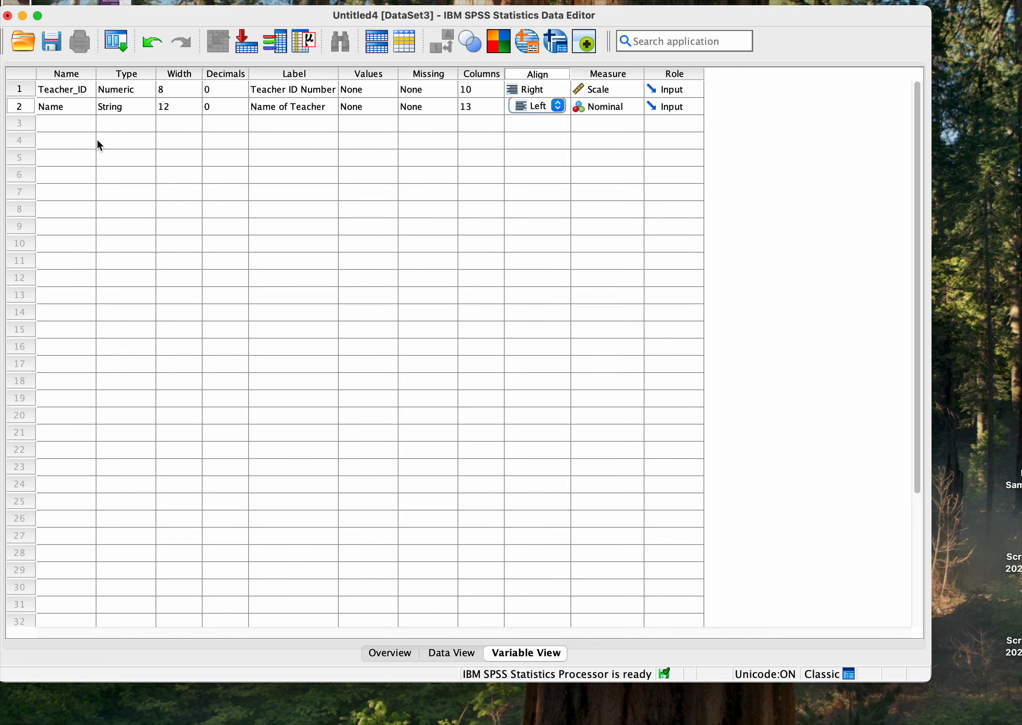
Add a third variable called Gender of type String, labelled "Gender of Teacher".
click(67, 128)
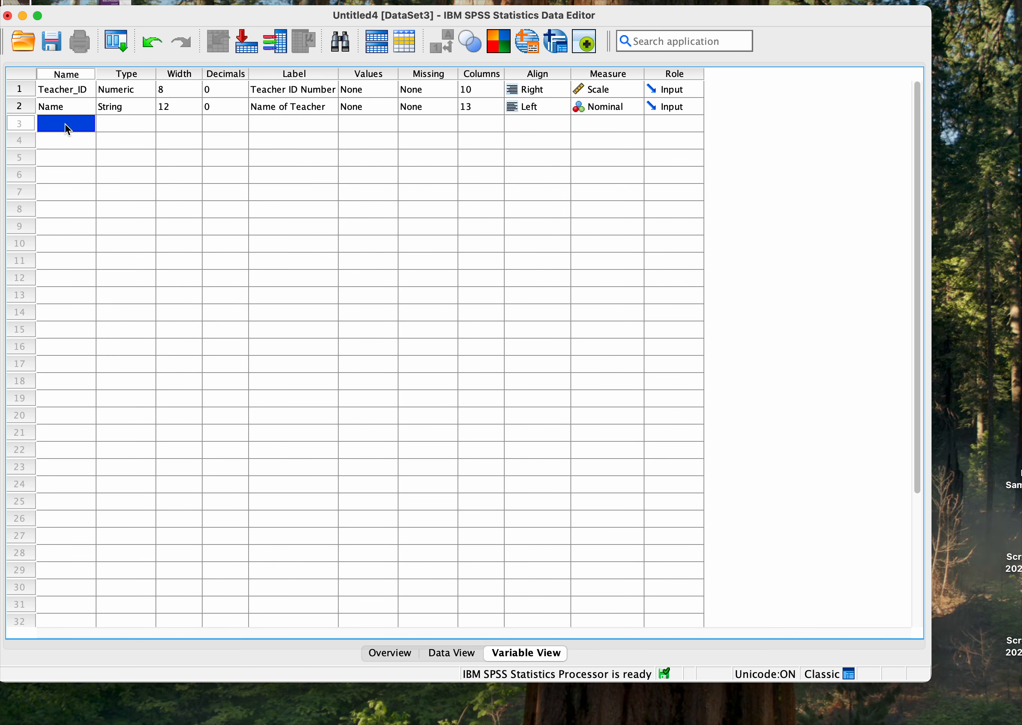
text(Gende)
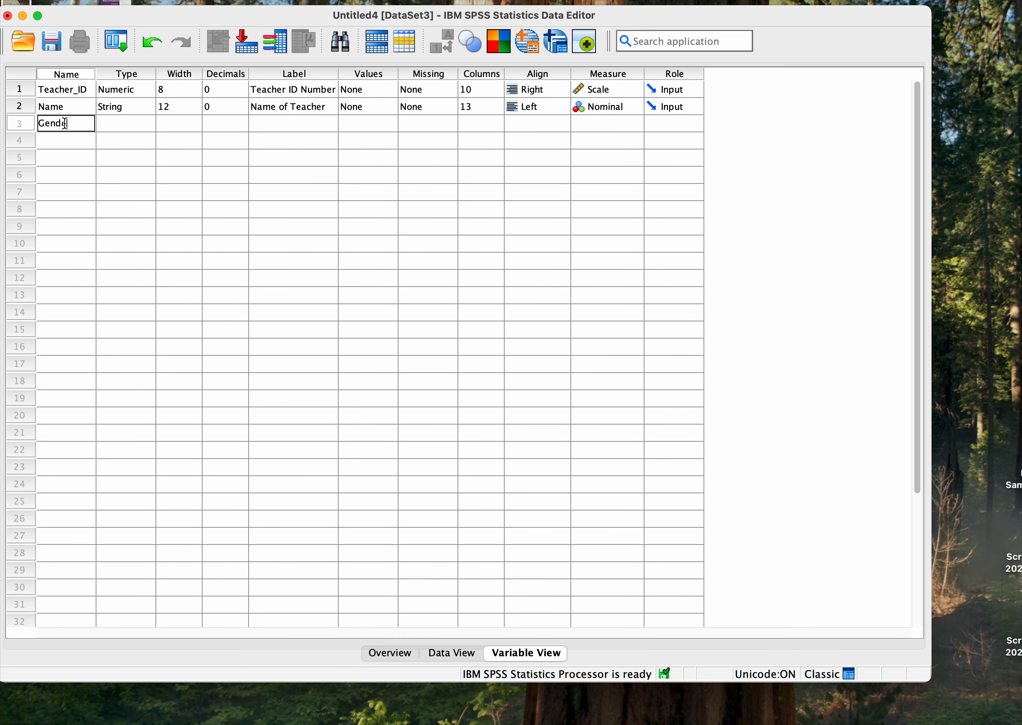
text(r)
click(114, 128)
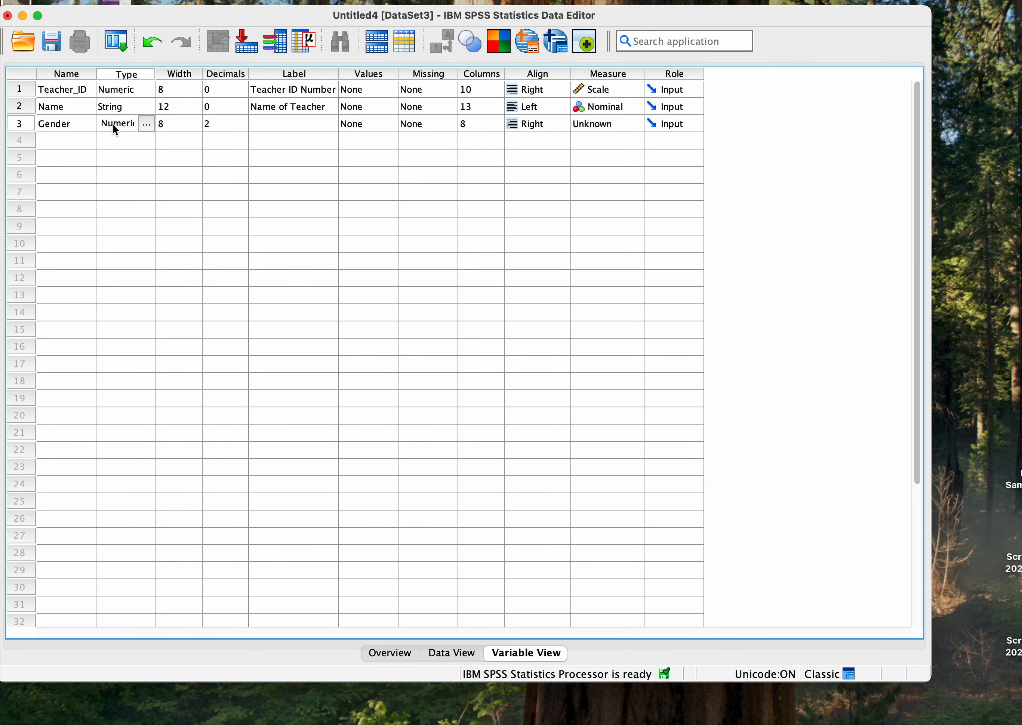
click(147, 123)
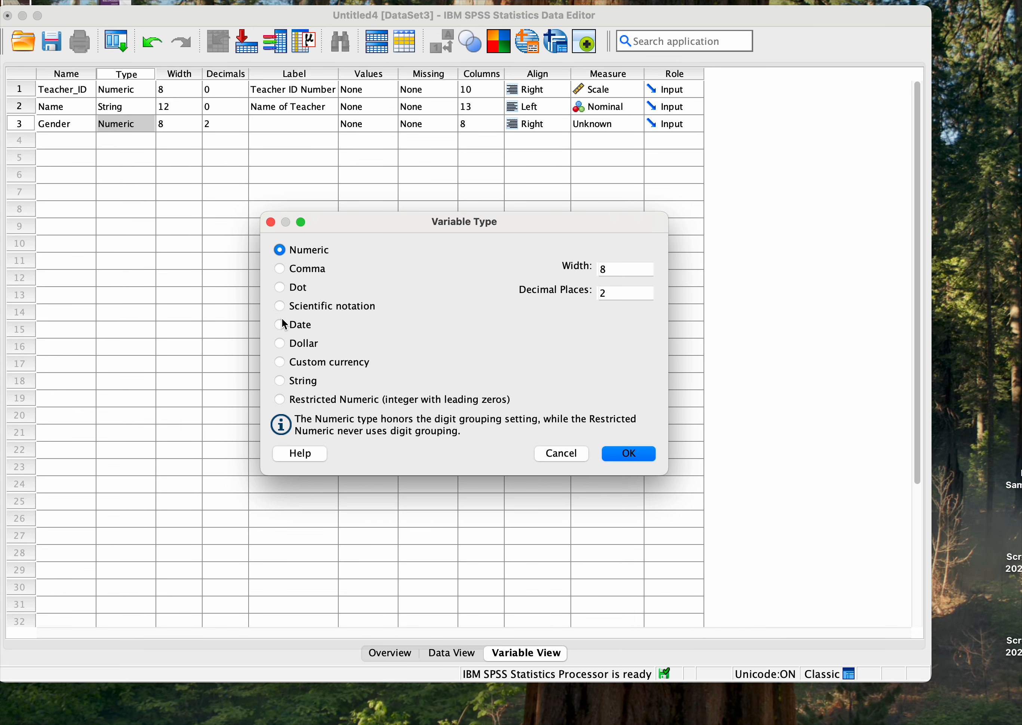
click(282, 382)
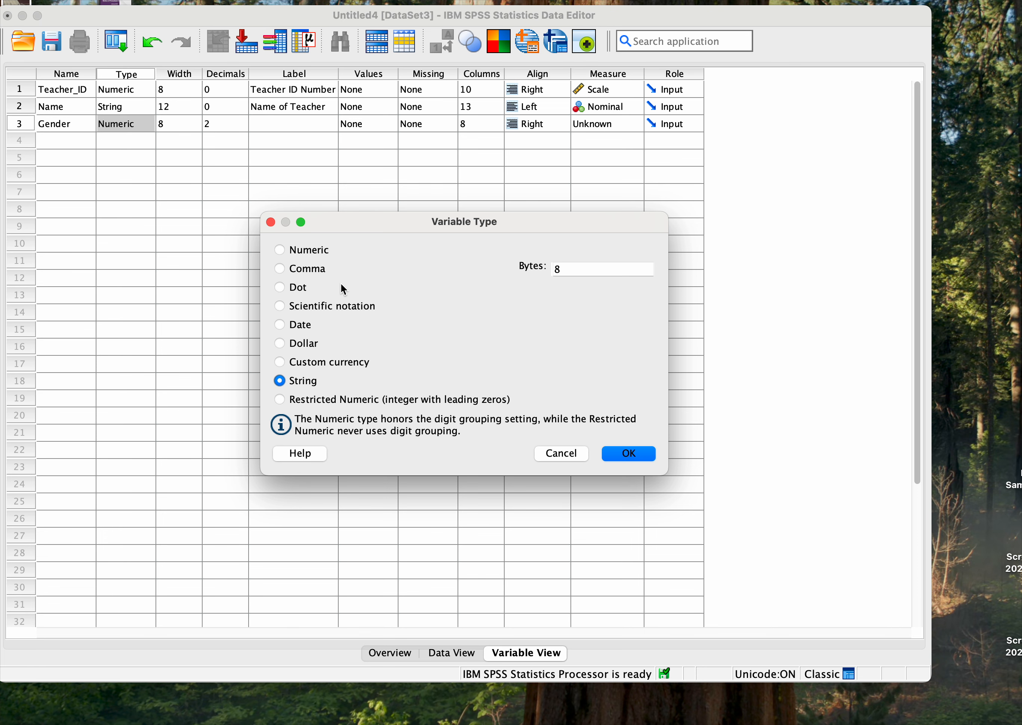
click(631, 457)
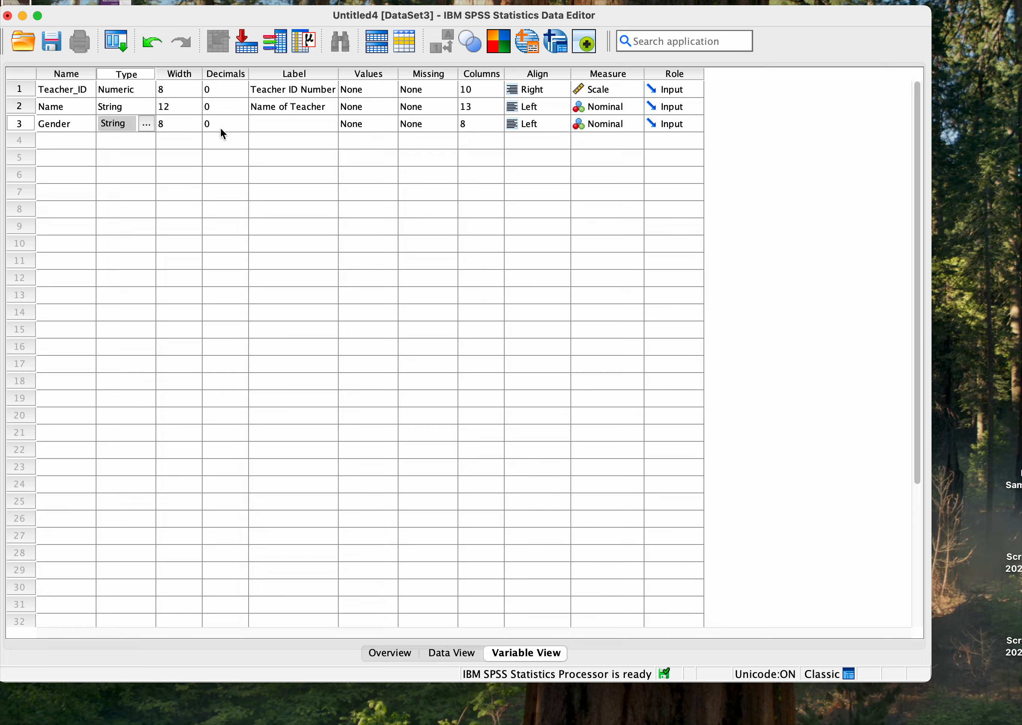
double_click(269, 126)
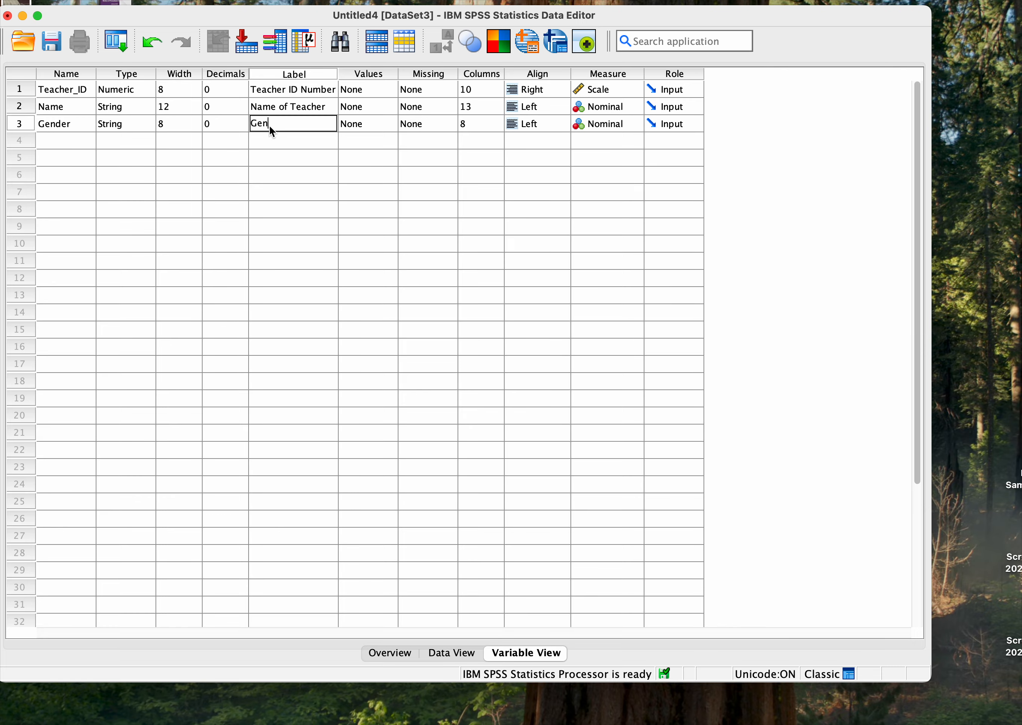
text(Gender of Teacher)
Define a value label for the Gender variable that assigns value 1 to "Male".
click(372, 128)
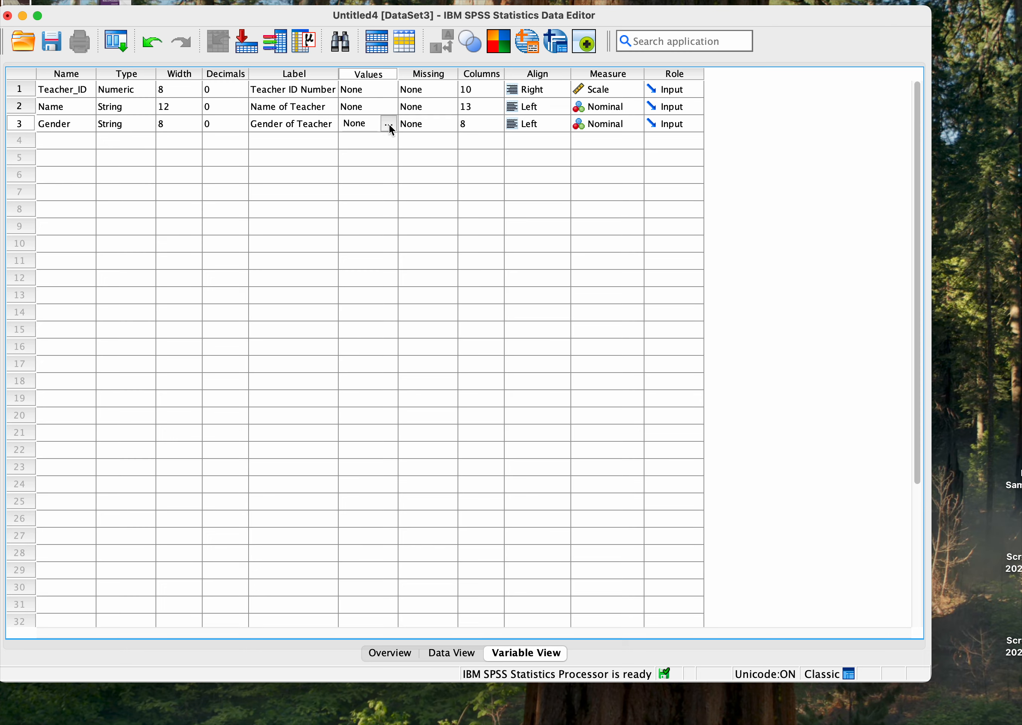
click(388, 124)
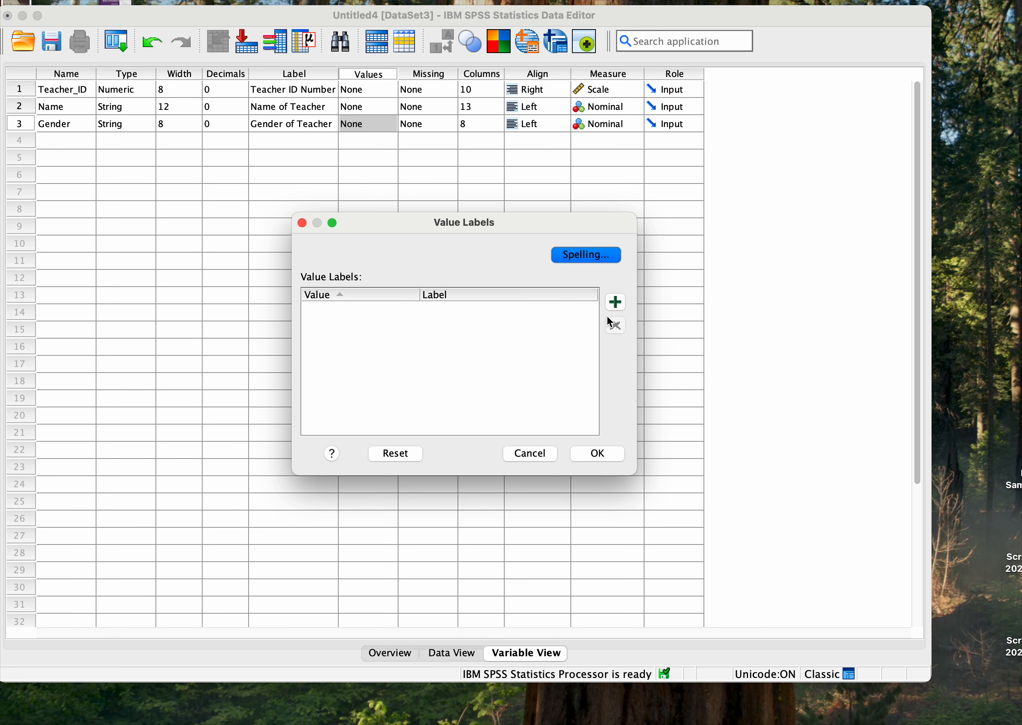
click(616, 303)
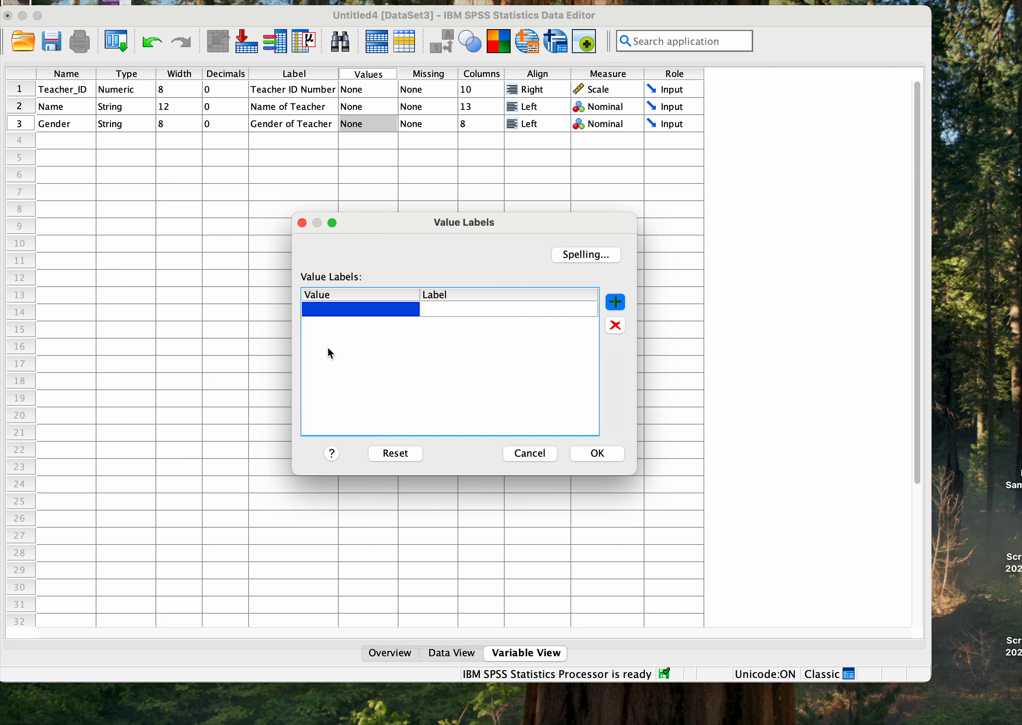
click(326, 312)
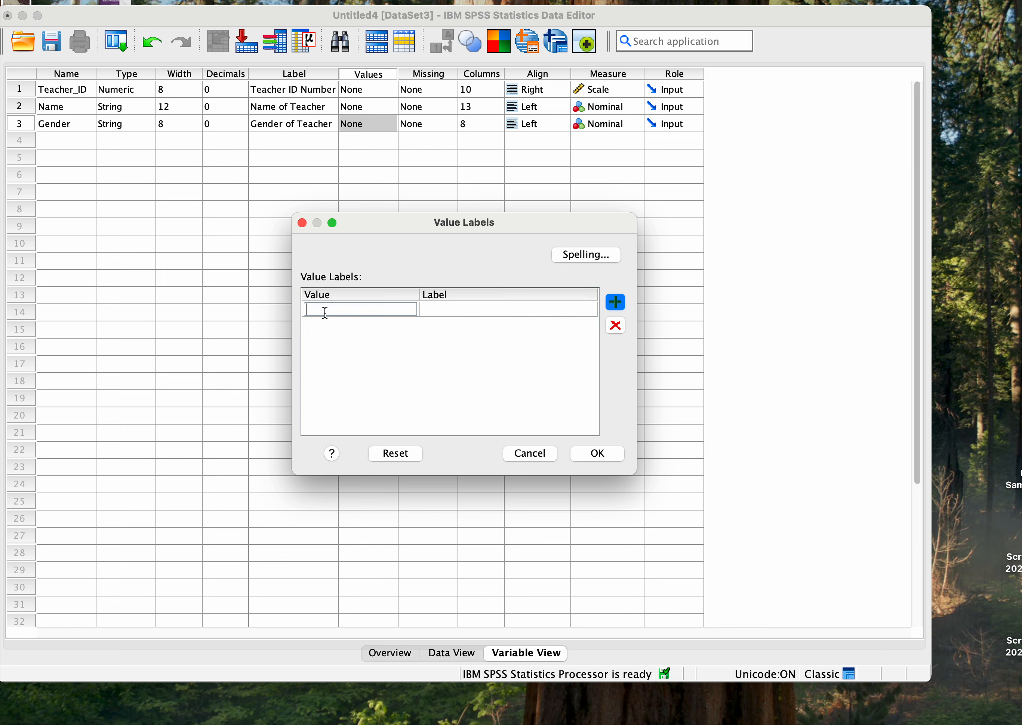
text(1)
click(457, 310)
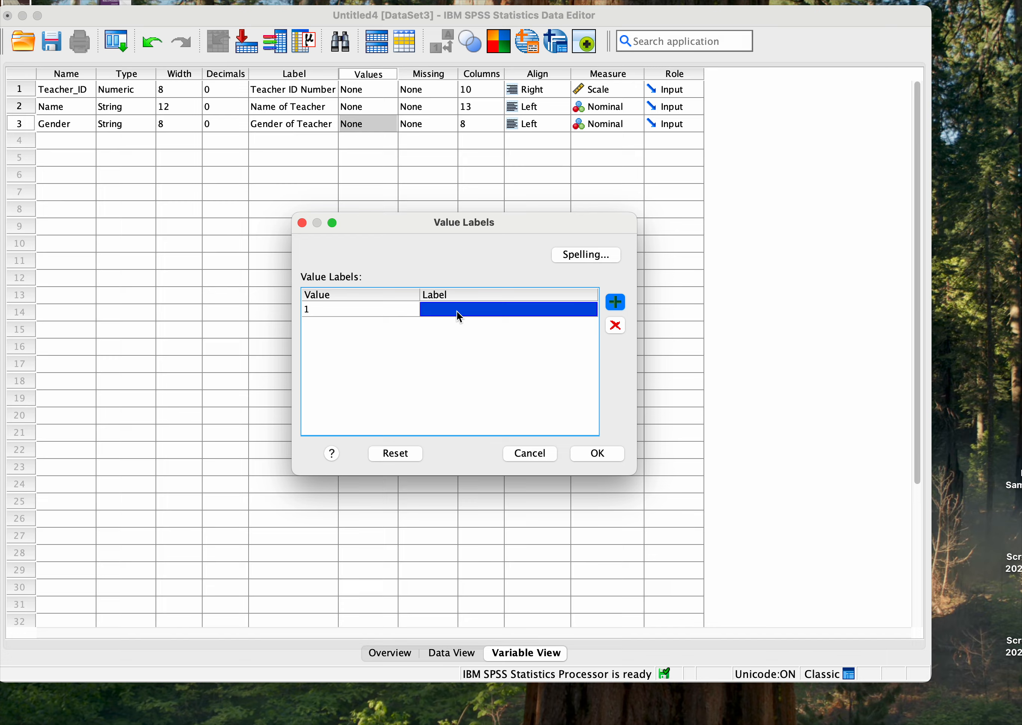
text(Male)
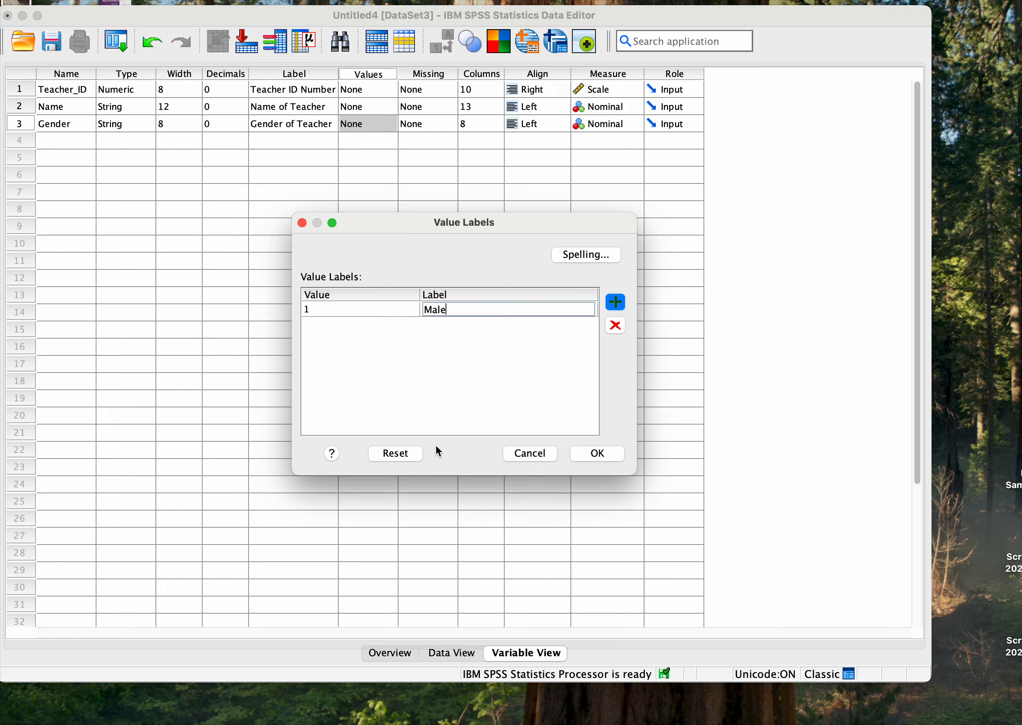
Add a second Gender value label assigning value 2 to "Female" and apply the value labels.
click(616, 303)
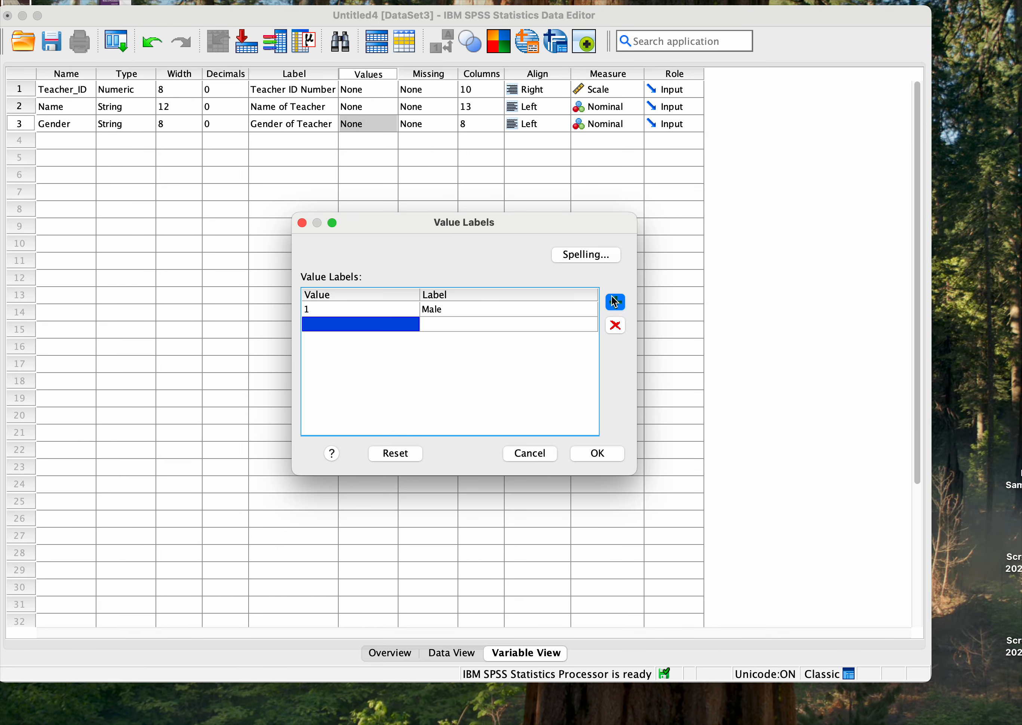
double_click(346, 325)
text(2)
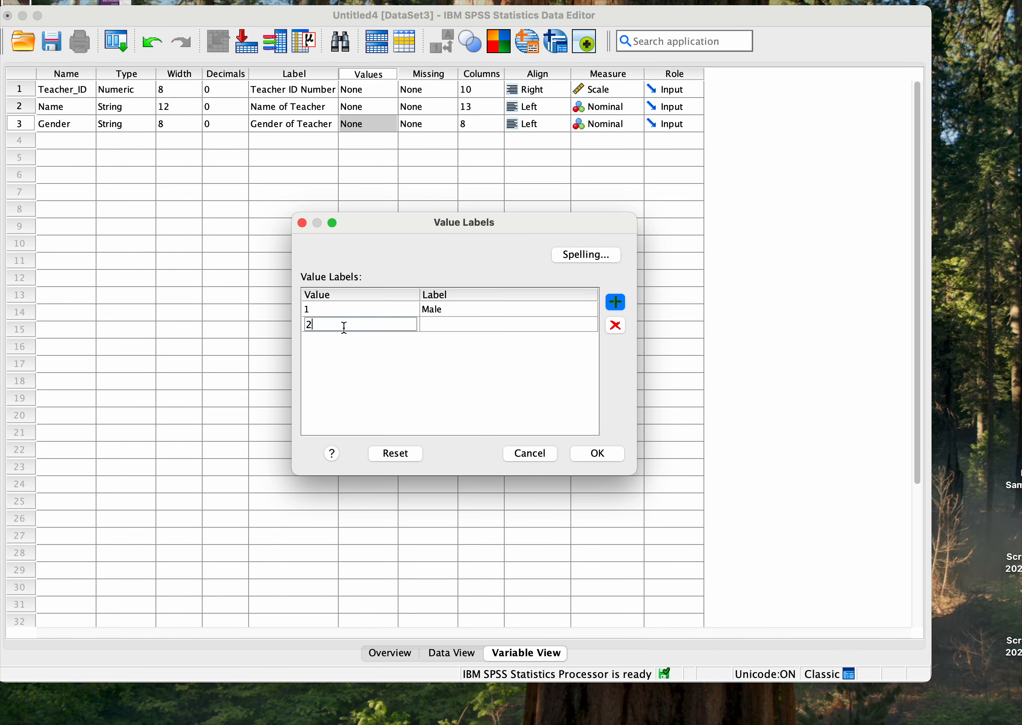
click(452, 324)
text(Females)
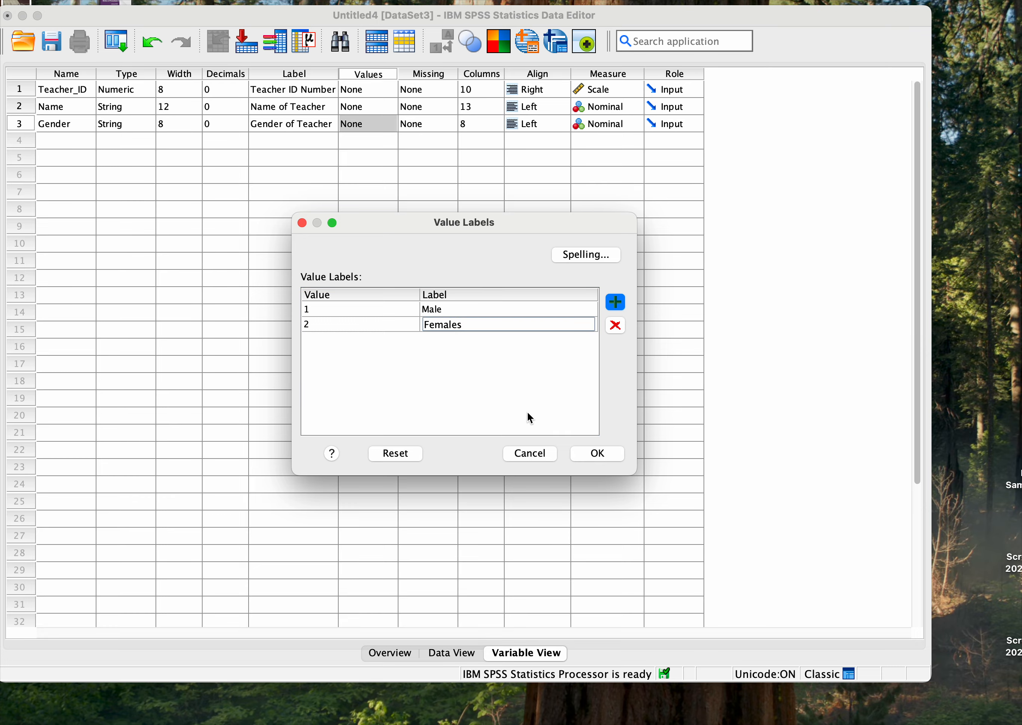
key(BackSpace)
click(605, 453)
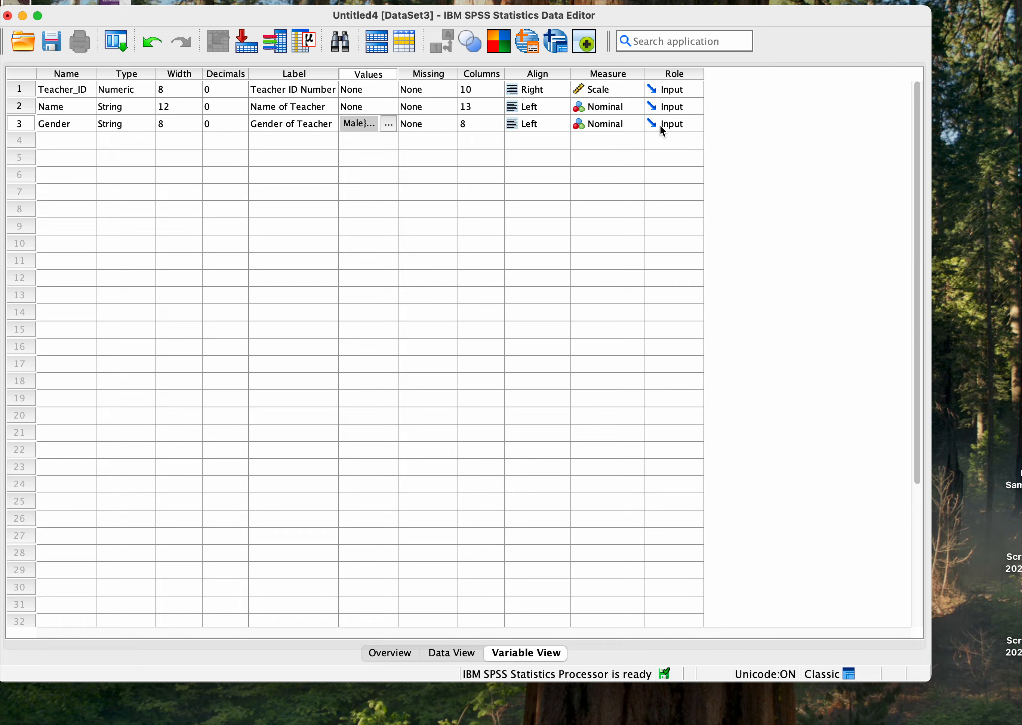
Add a fourth variable called Age with the Numeric type and 0 decimals.
click(57, 142)
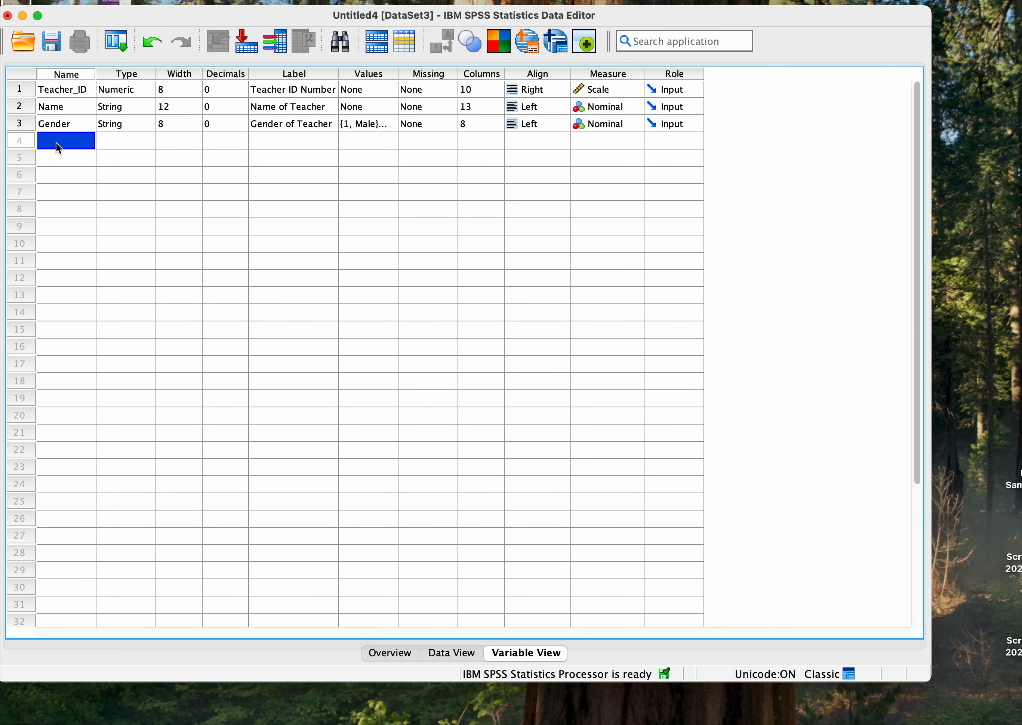
double_click(58, 146)
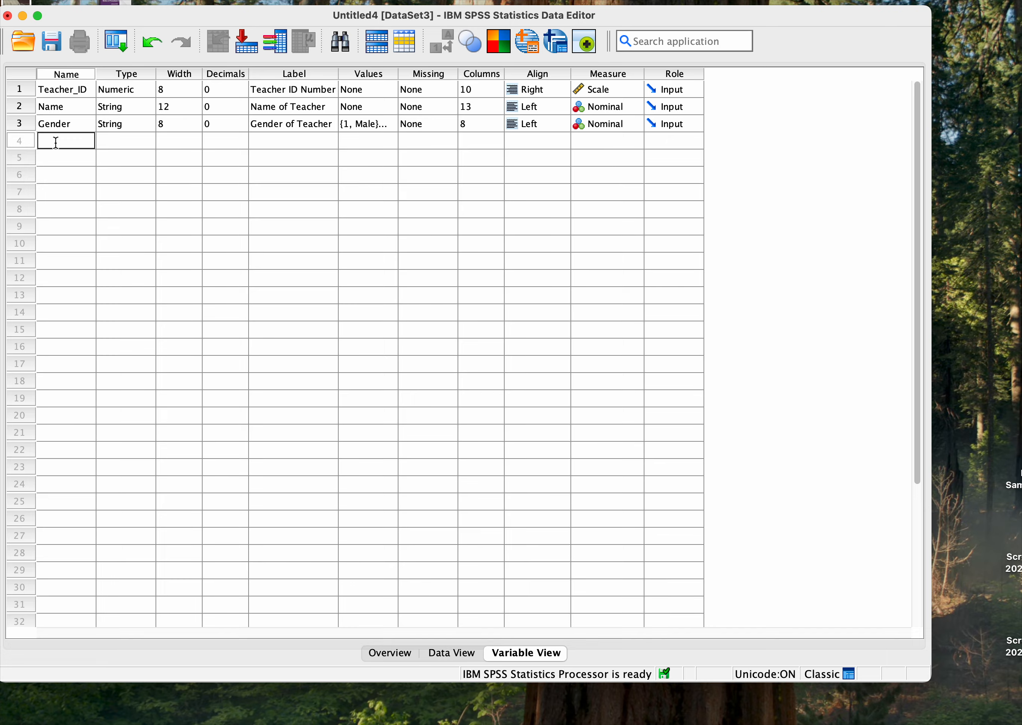
text(Age)
click(112, 149)
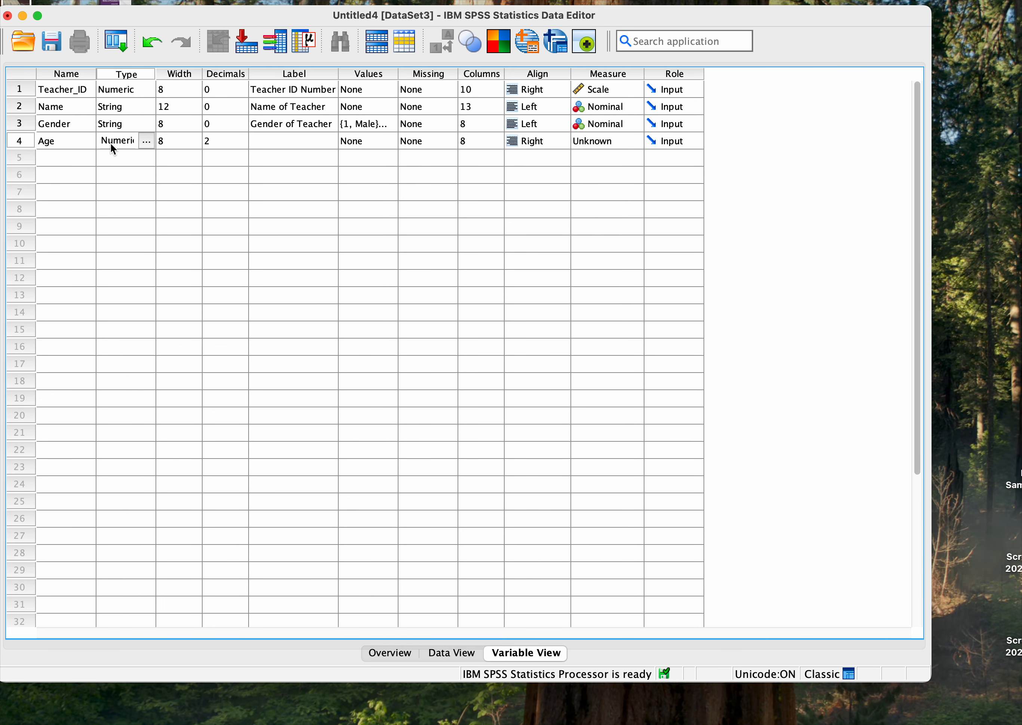
click(147, 142)
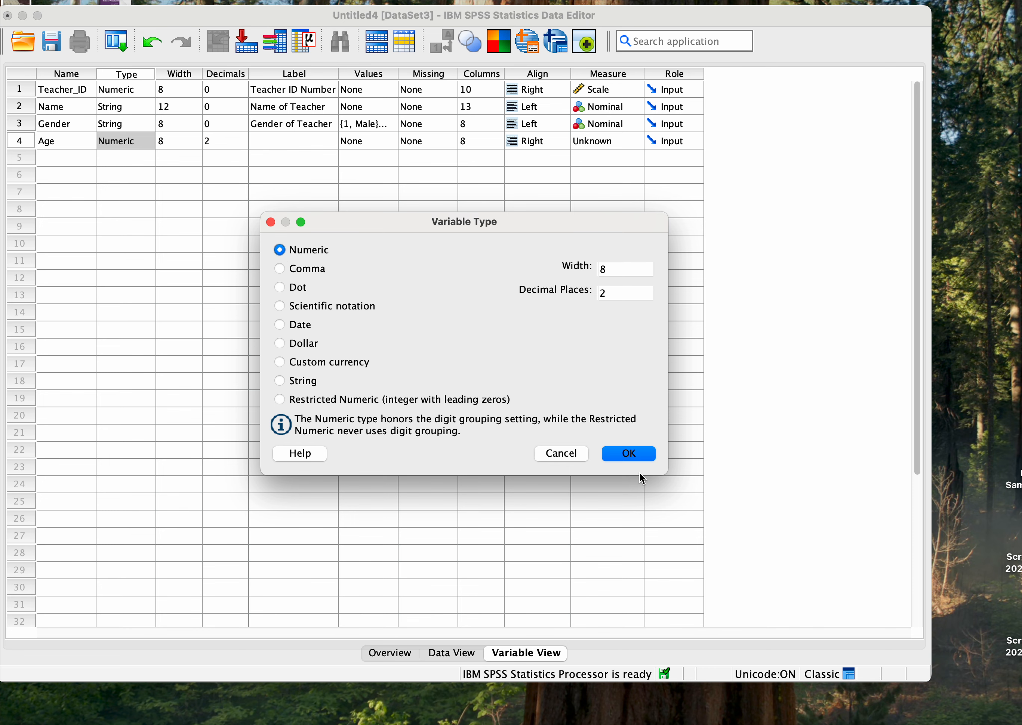
click(629, 453)
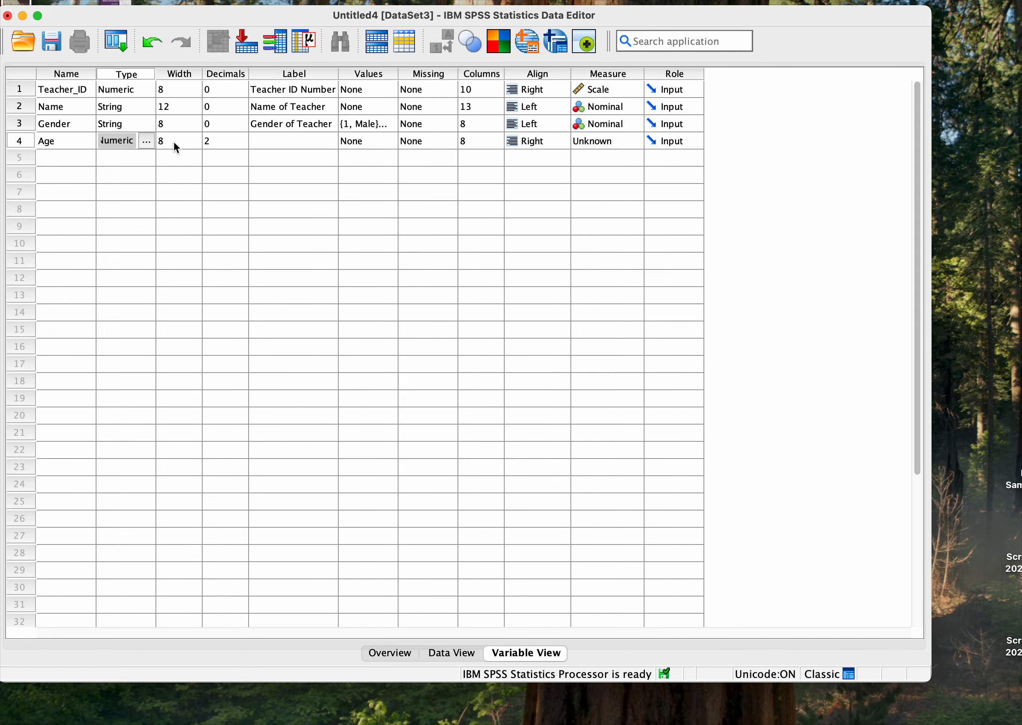
click(219, 143)
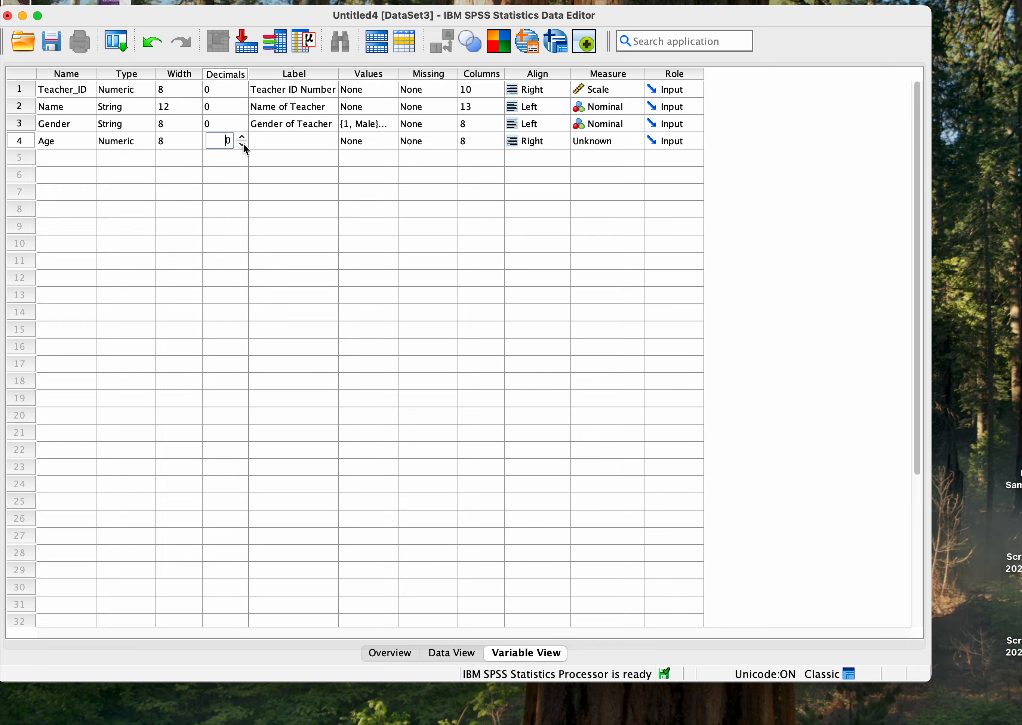
Label the Age variable "Age of Teacher" and set its measurement level to Scale.
click(270, 141)
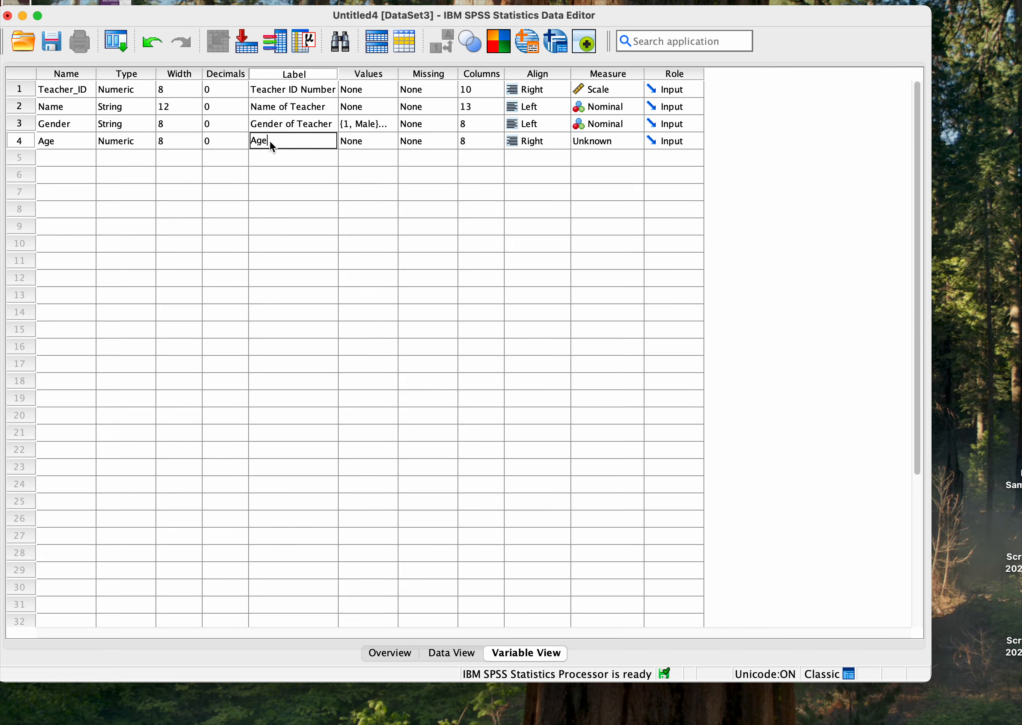
text(Age of Teacher)
click(600, 141)
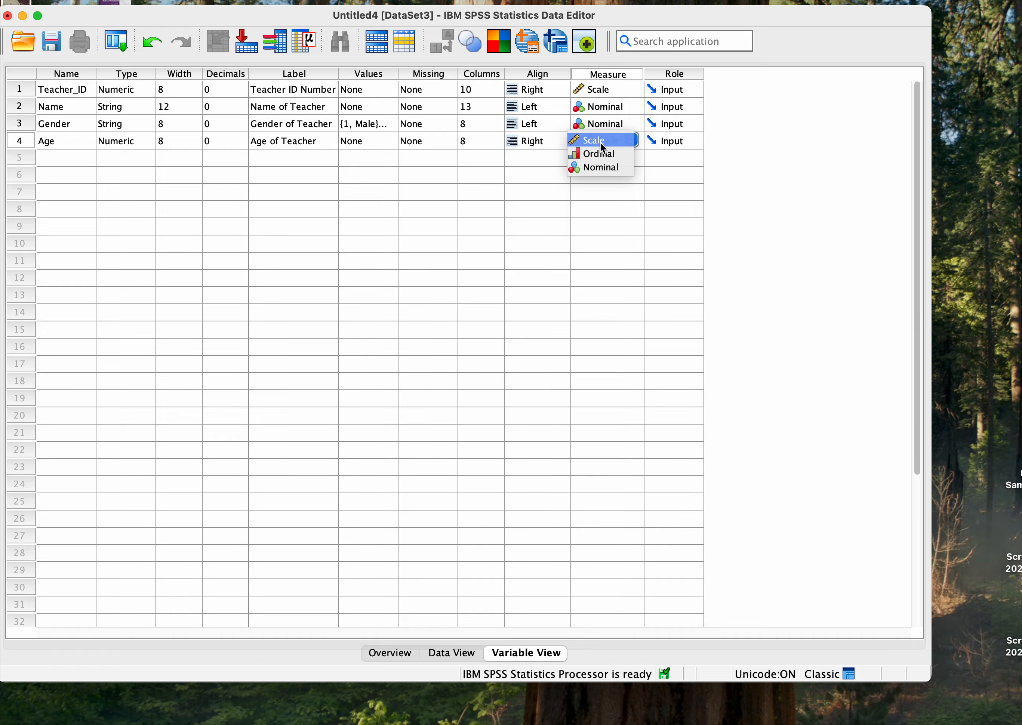
click(599, 141)
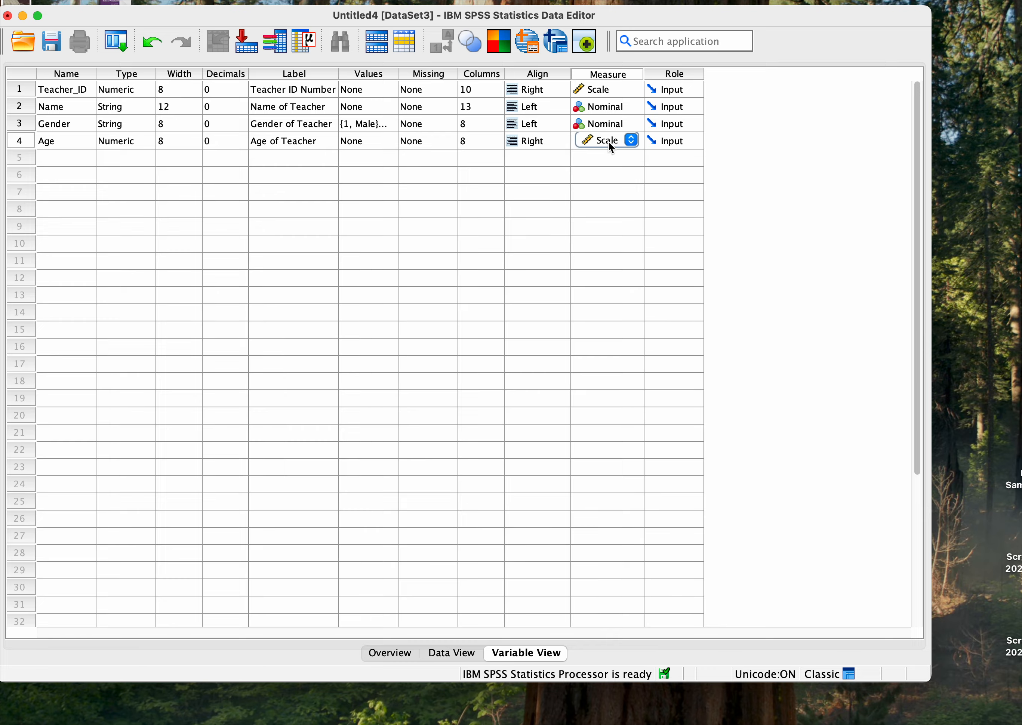
Add a fifth variable called Education with the Numeric type and 0 decimals.
click(52, 160)
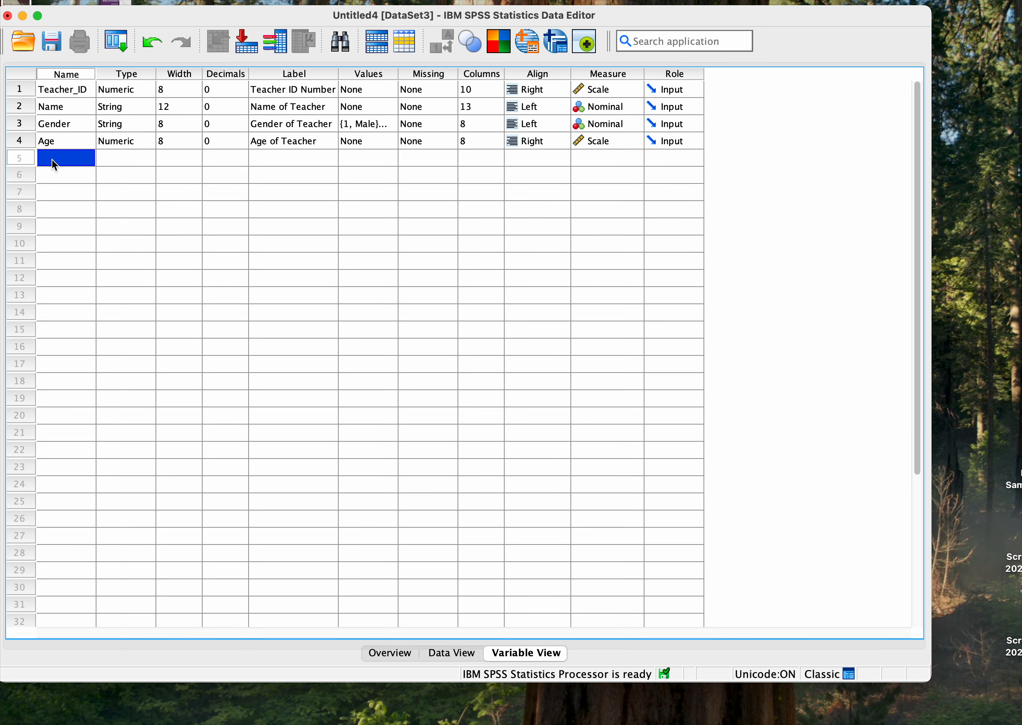
double_click(55, 159)
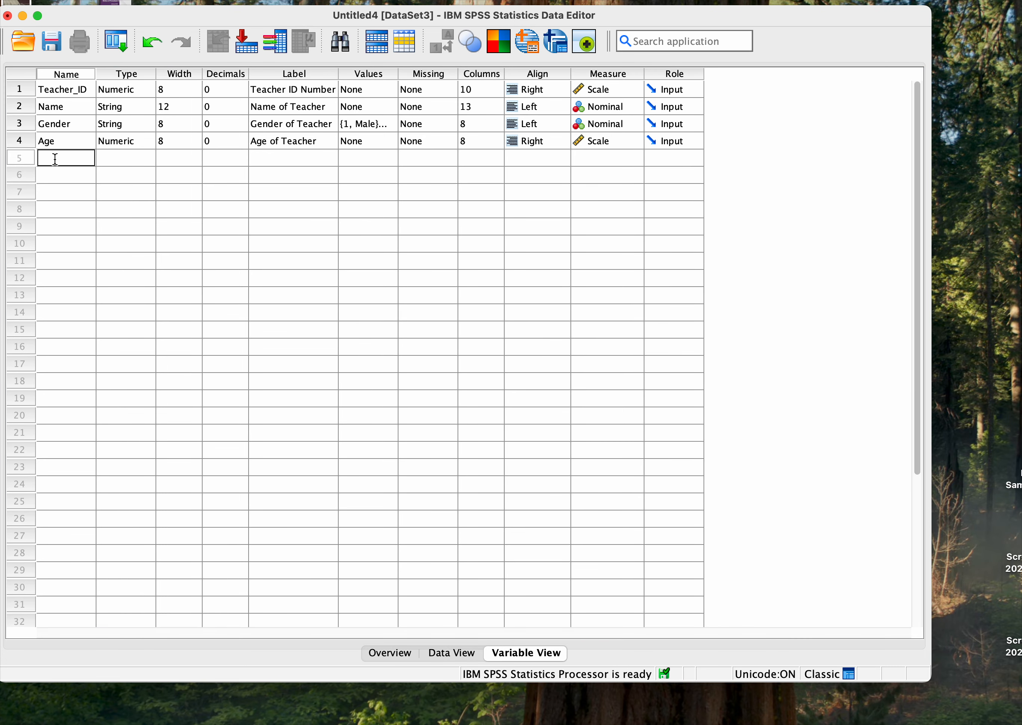
text(Education)
click(112, 160)
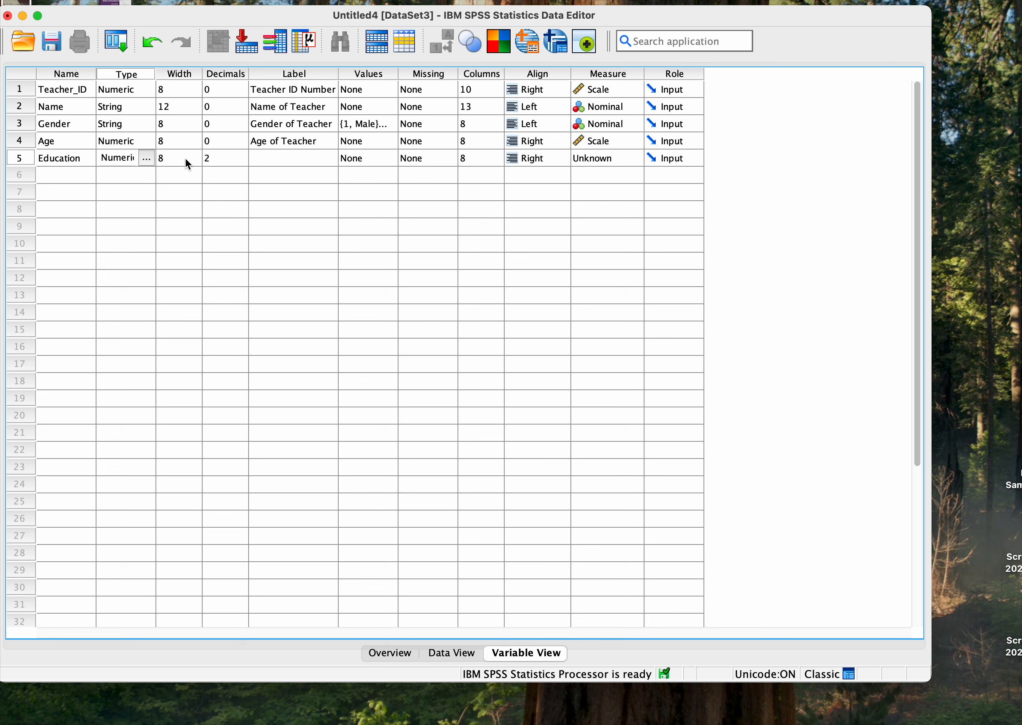
click(218, 156)
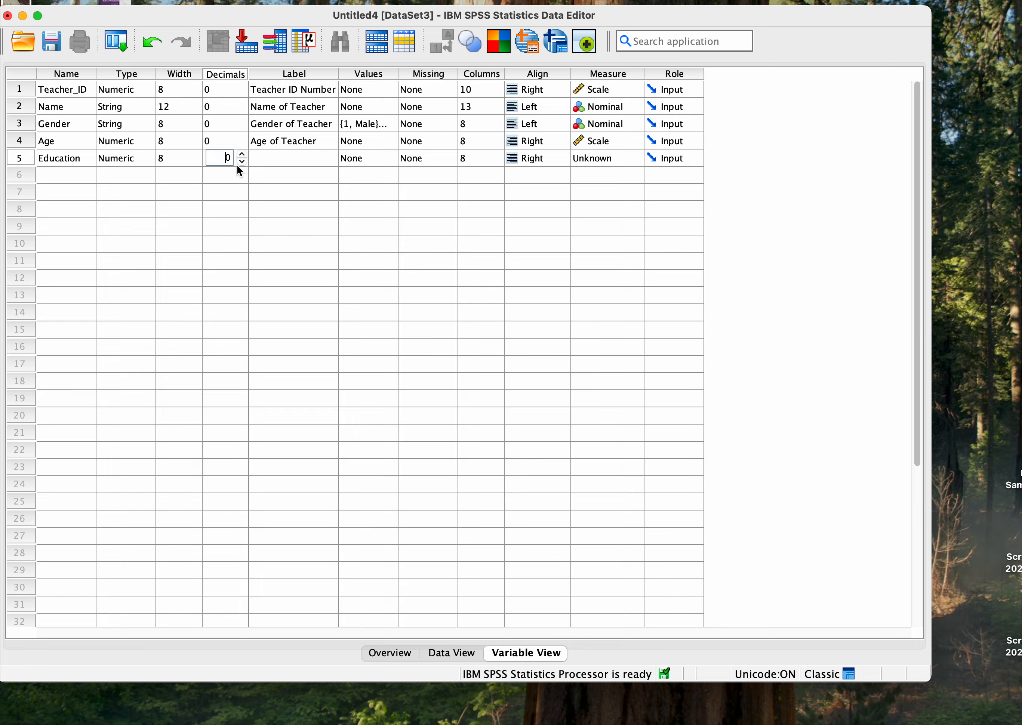
Label the Education variable "Teacher Educ. Level".
click(276, 158)
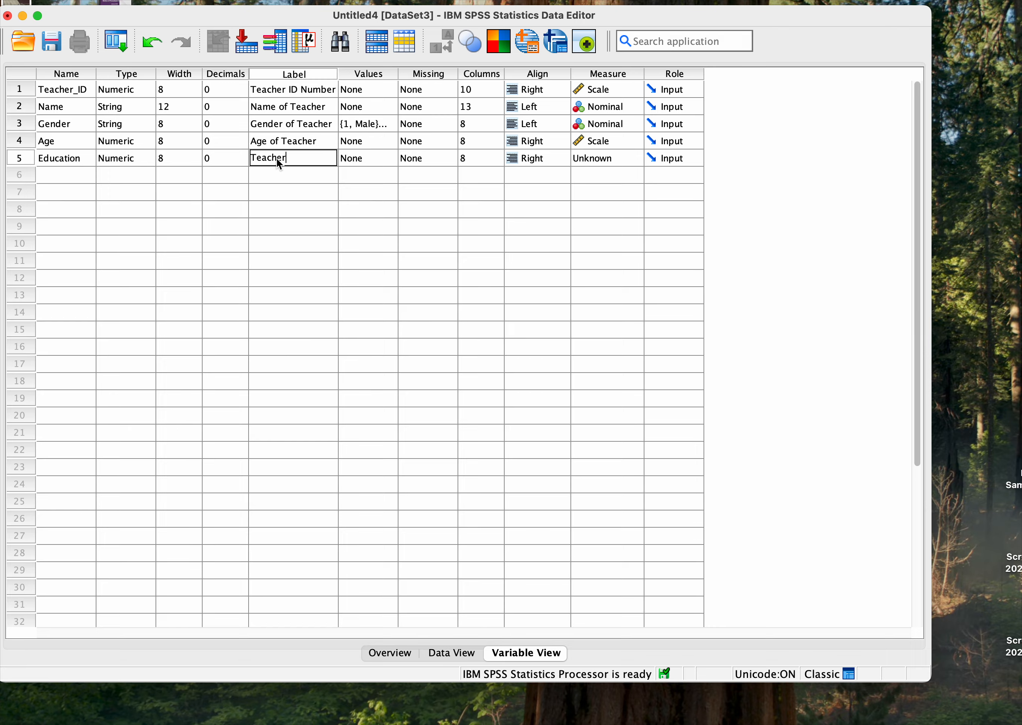
text(Teacher Education)
key(BackSpace)
key(BackSpace)
key(BackSpace)
key(BackSpace)
key(BackSpace)
text(. Level)
Define a value label for the Education variable that assigns value 1 to "Bachelor's Degree".
click(367, 158)
click(390, 159)
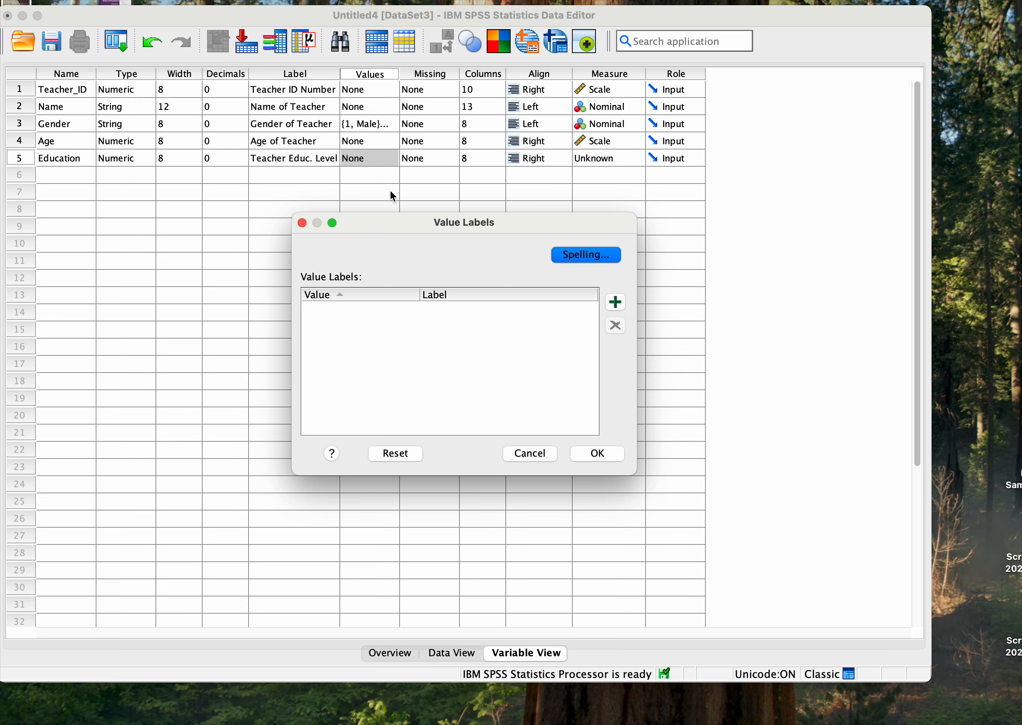
click(615, 304)
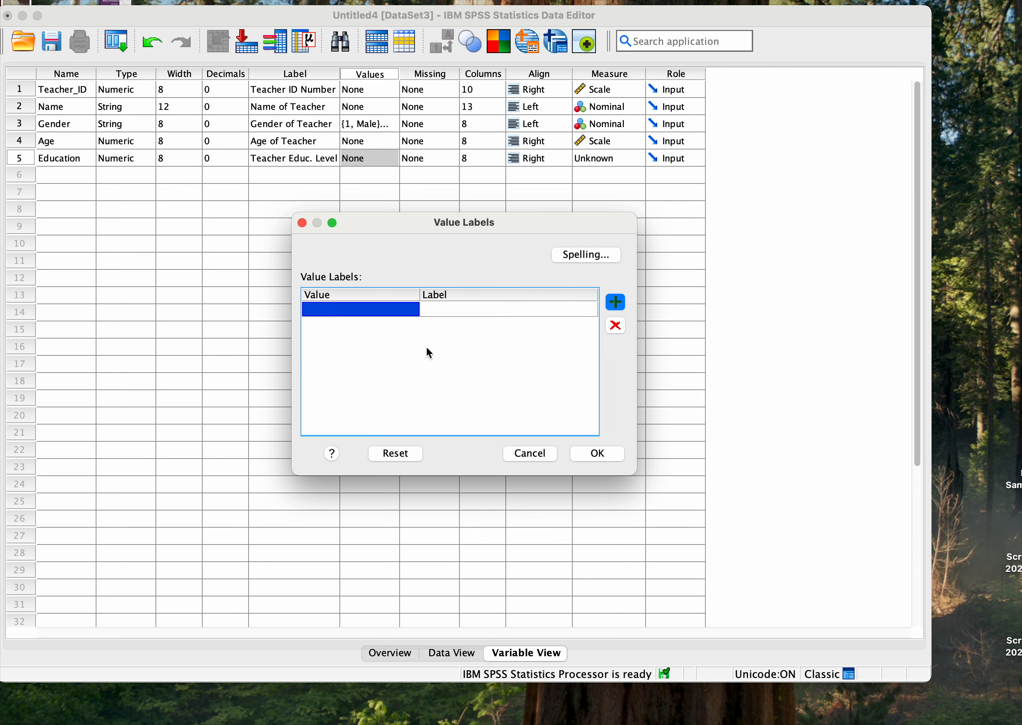
double_click(369, 311)
text(1)
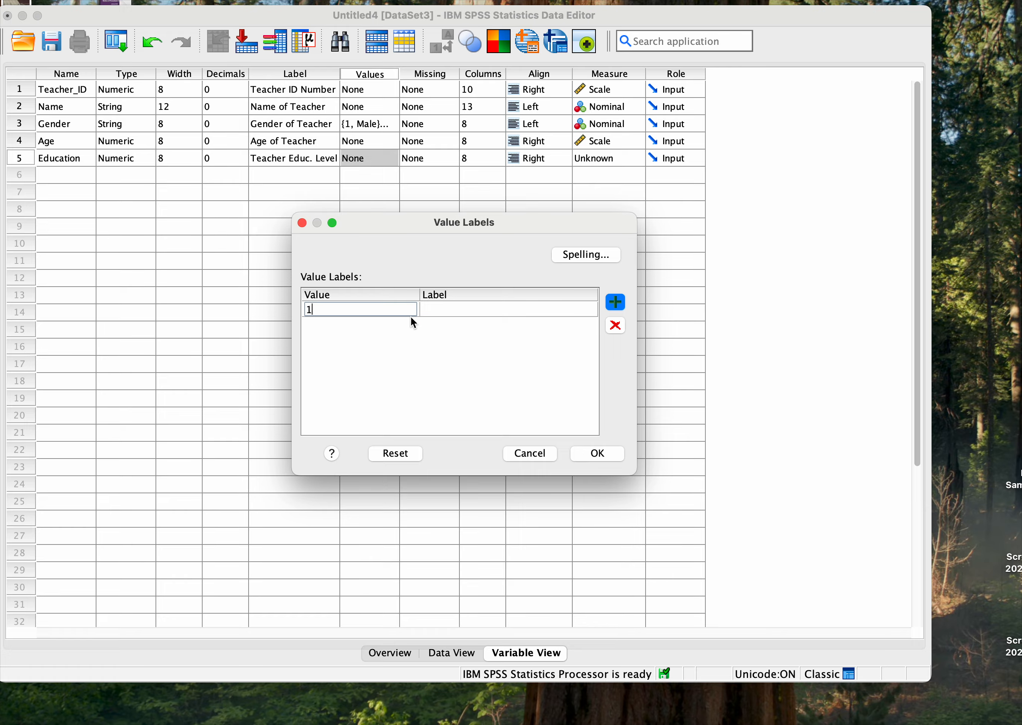
click(454, 312)
text(Bache)
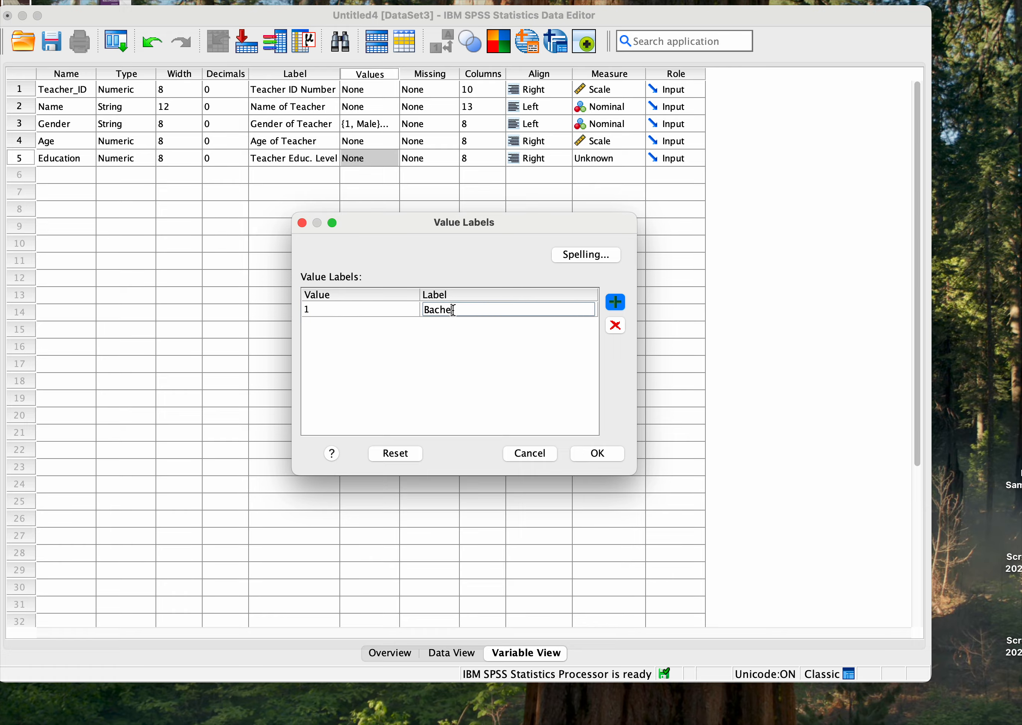
text(lor's Degree)
Add a second Education value label assigning value 2 to "Master's Degree".
click(616, 306)
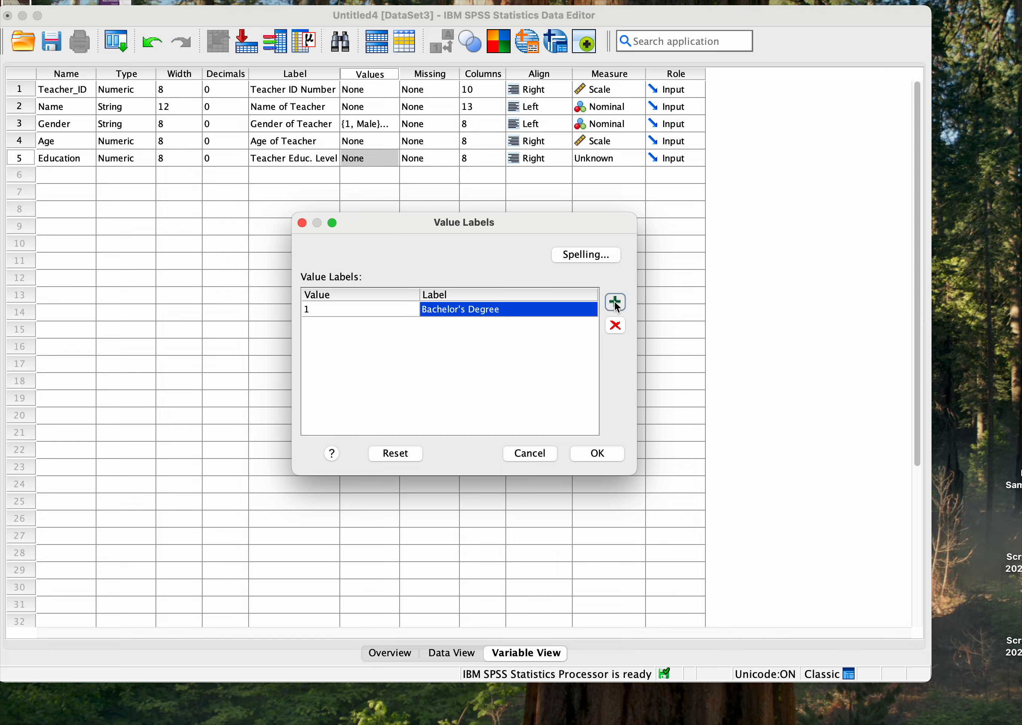
click(342, 324)
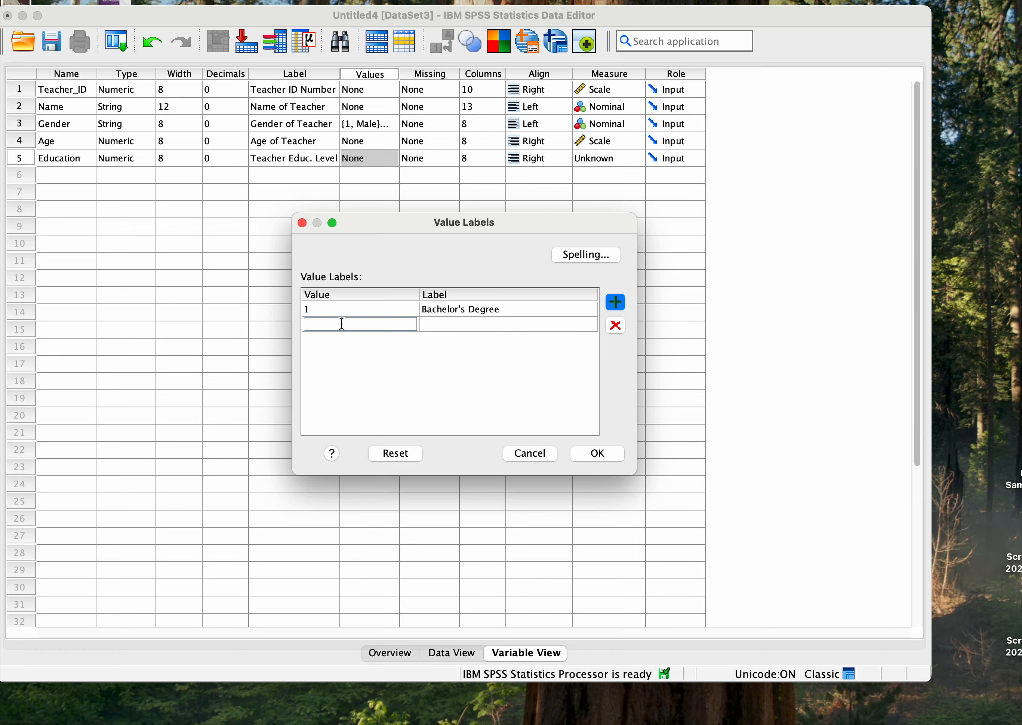
text(2)
click(446, 323)
text(Mas)
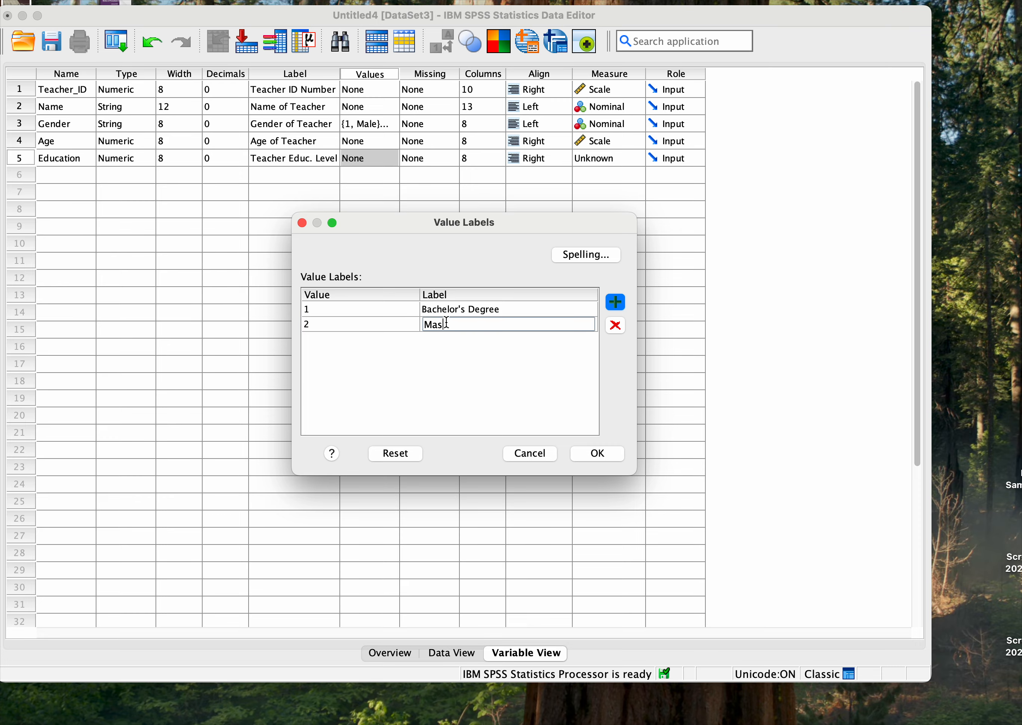
text(ter's Degree)
Add a third Education value label assigning value 3 to "Doctorate Degree" and apply the value labels.
click(616, 302)
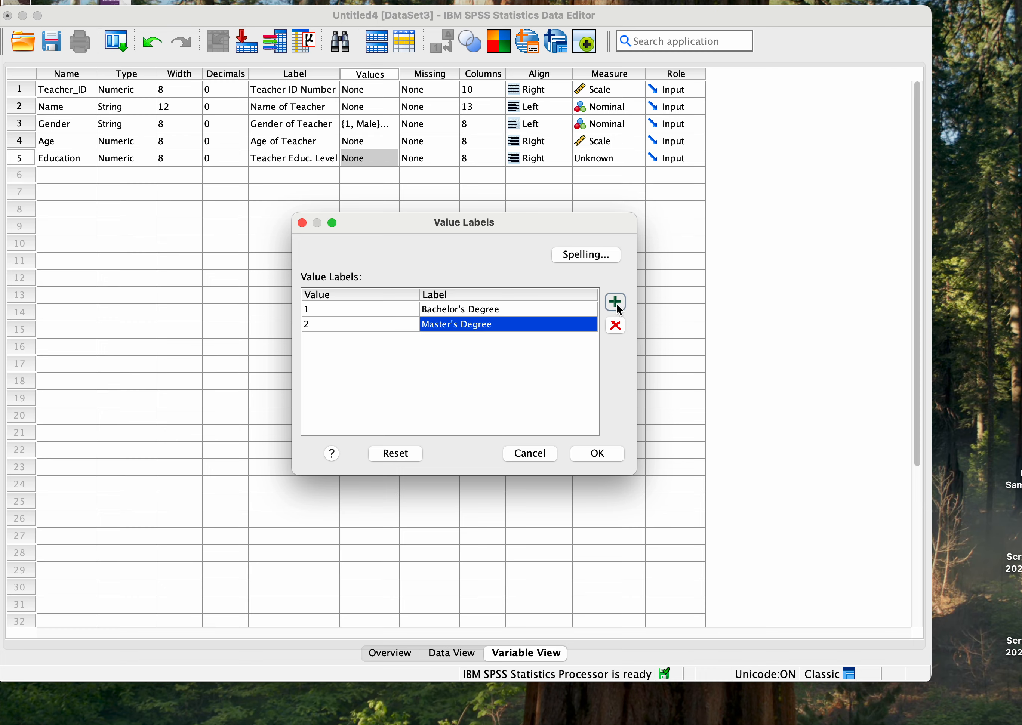
text(3)
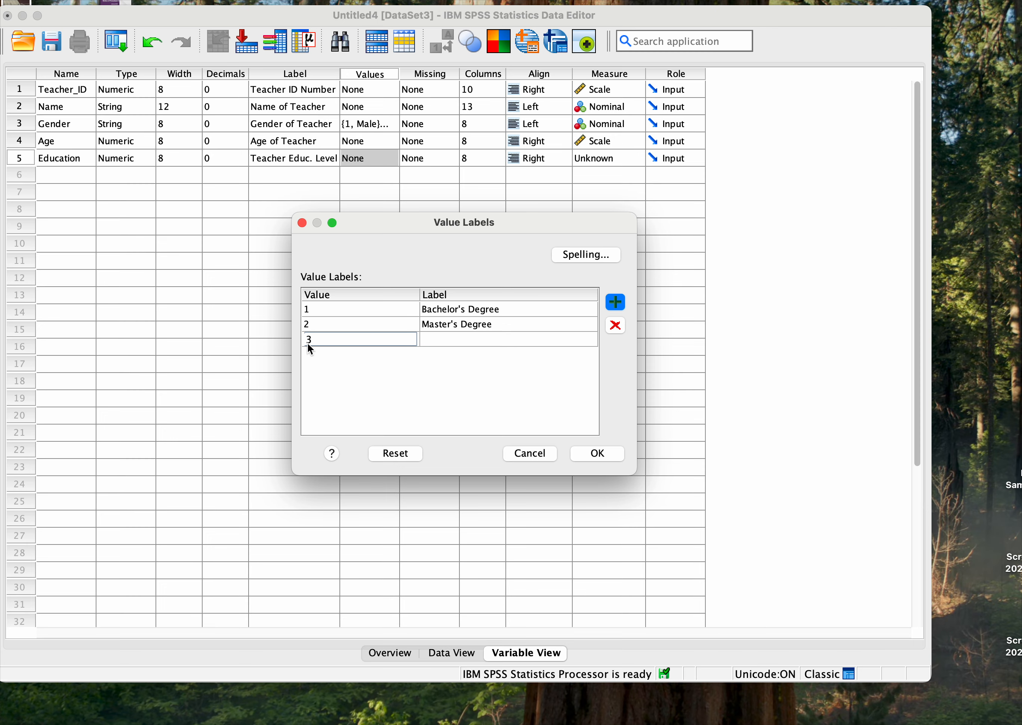
click(443, 344)
click(441, 339)
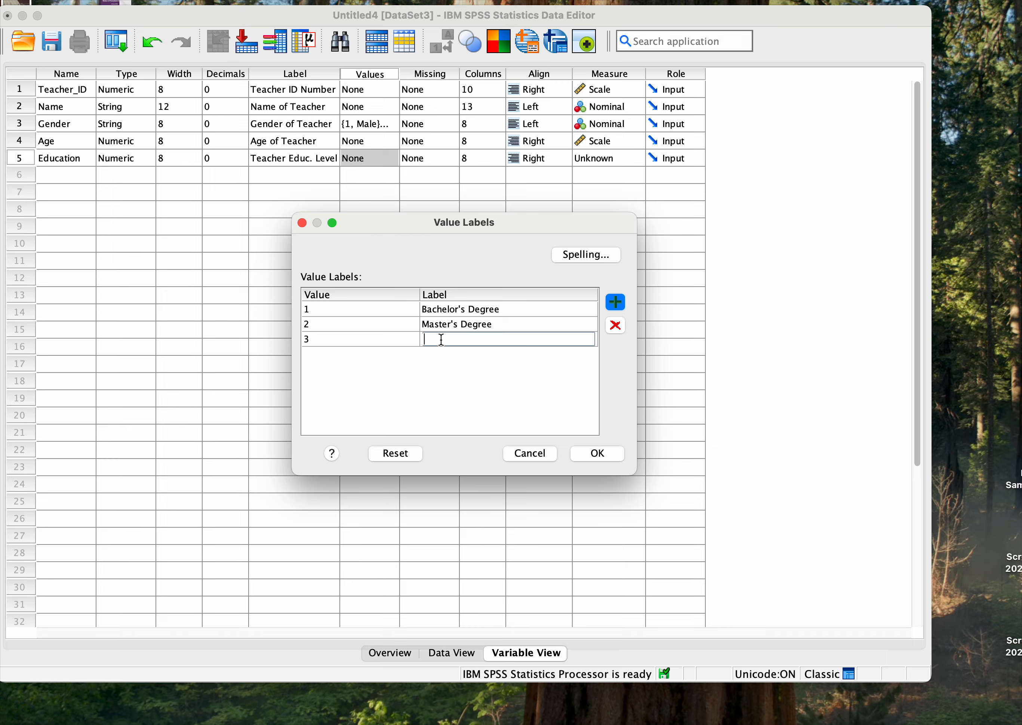
text(Doctorate Degree)
click(601, 456)
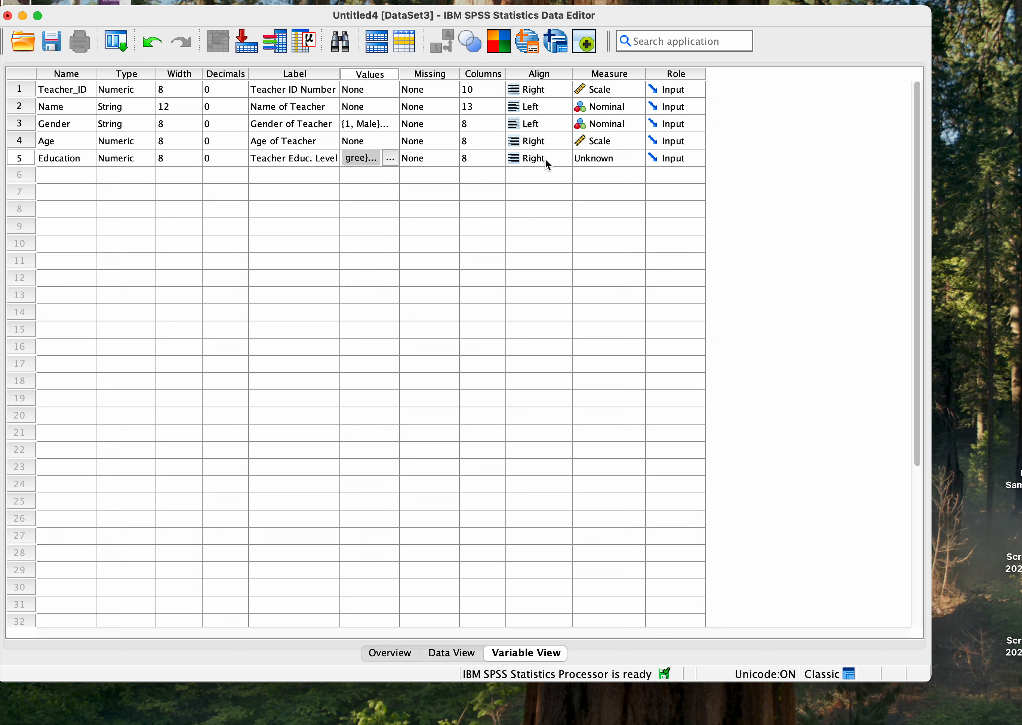
Set the Education variable's measurement level to Ordinal and switch to the data entry grid.
click(602, 158)
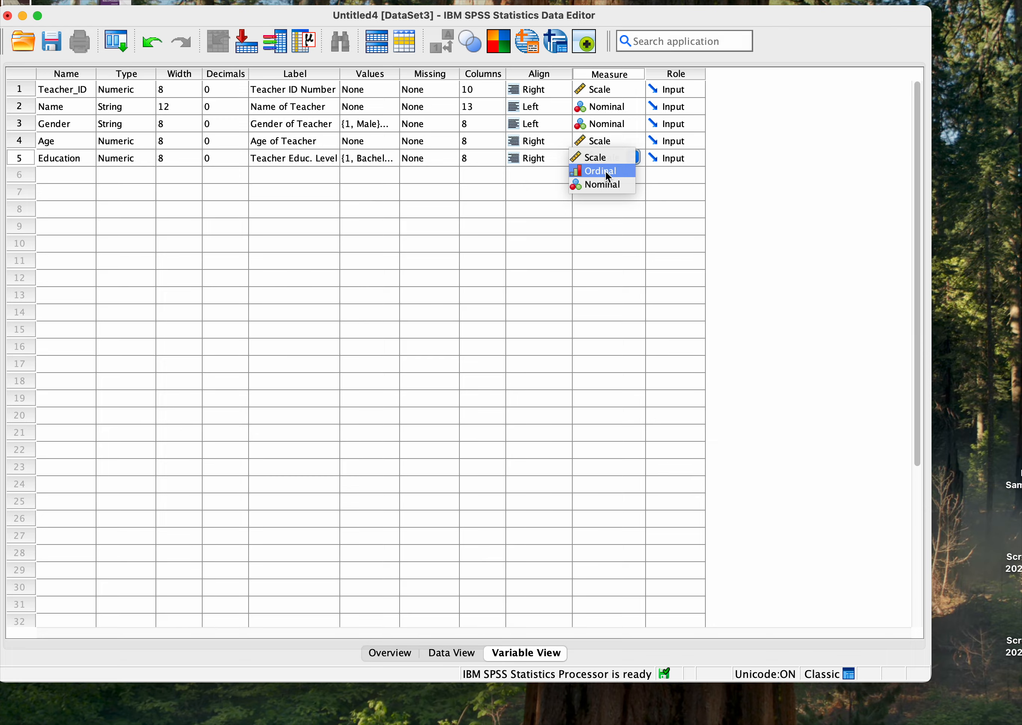
click(605, 172)
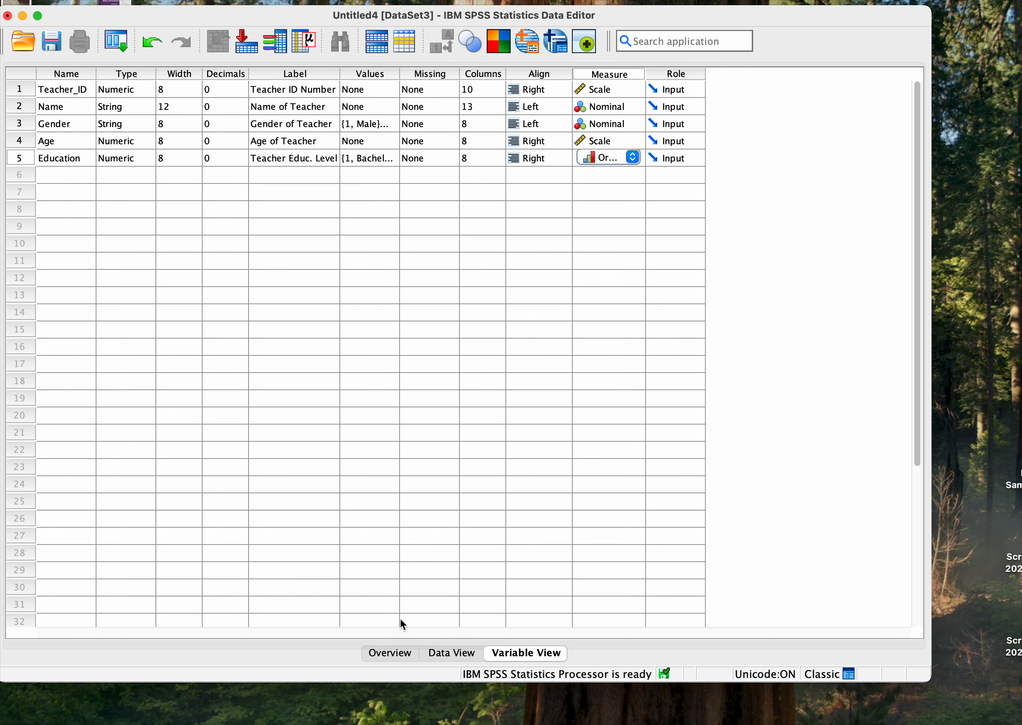
click(447, 655)
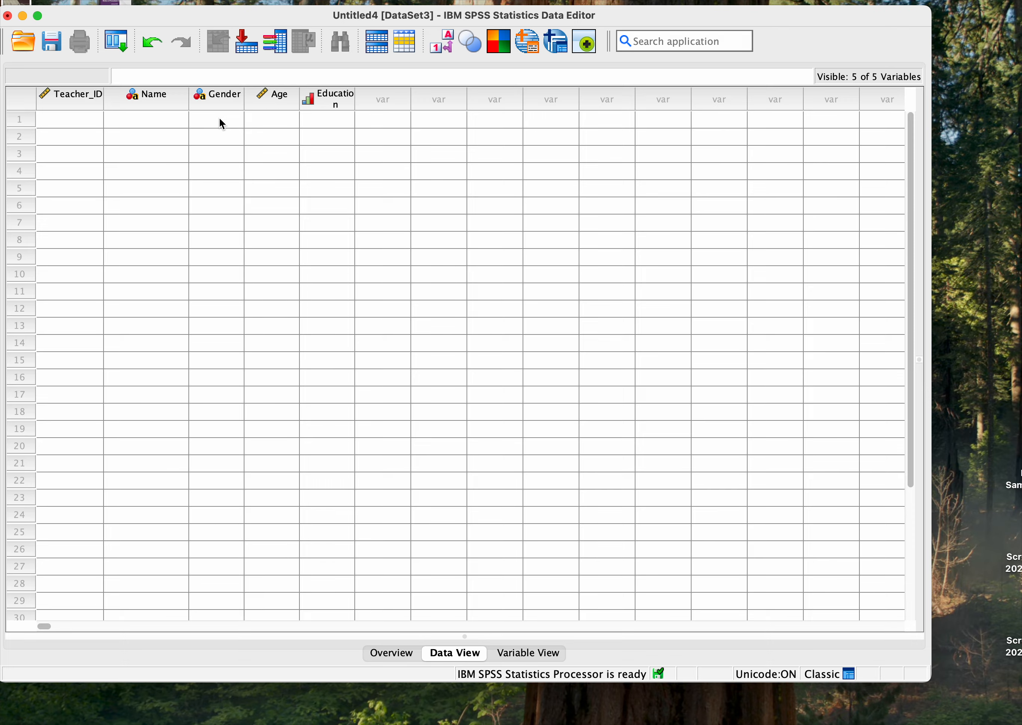
Enter the first teacher's ID number and first name in case 1.
click(76, 119)
click(75, 119)
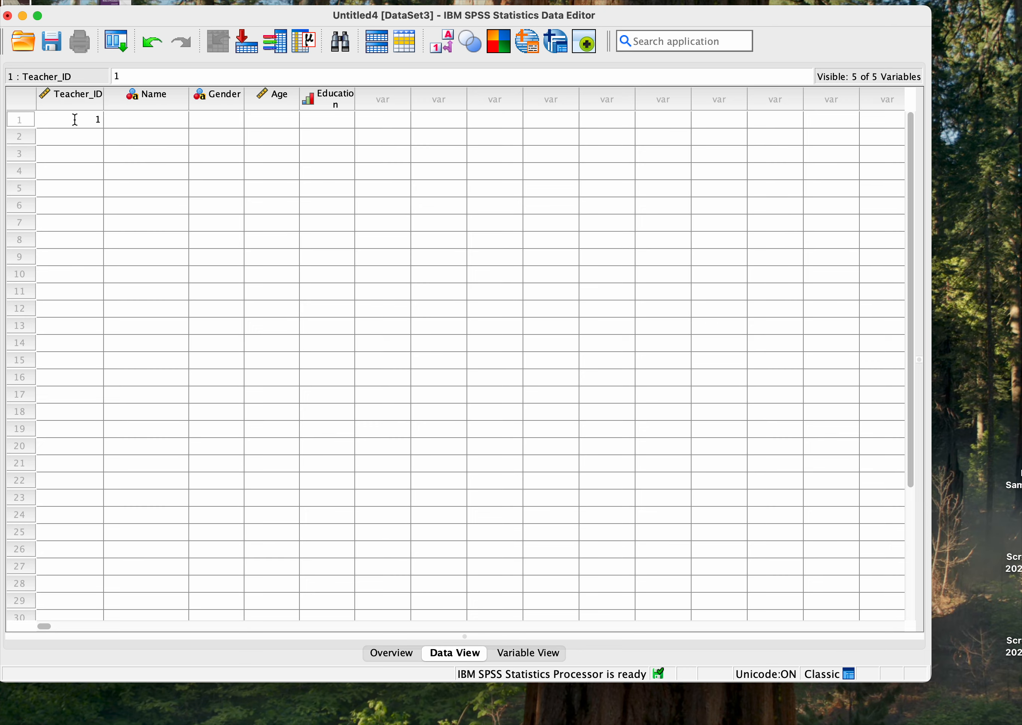
text(1000)
click(140, 119)
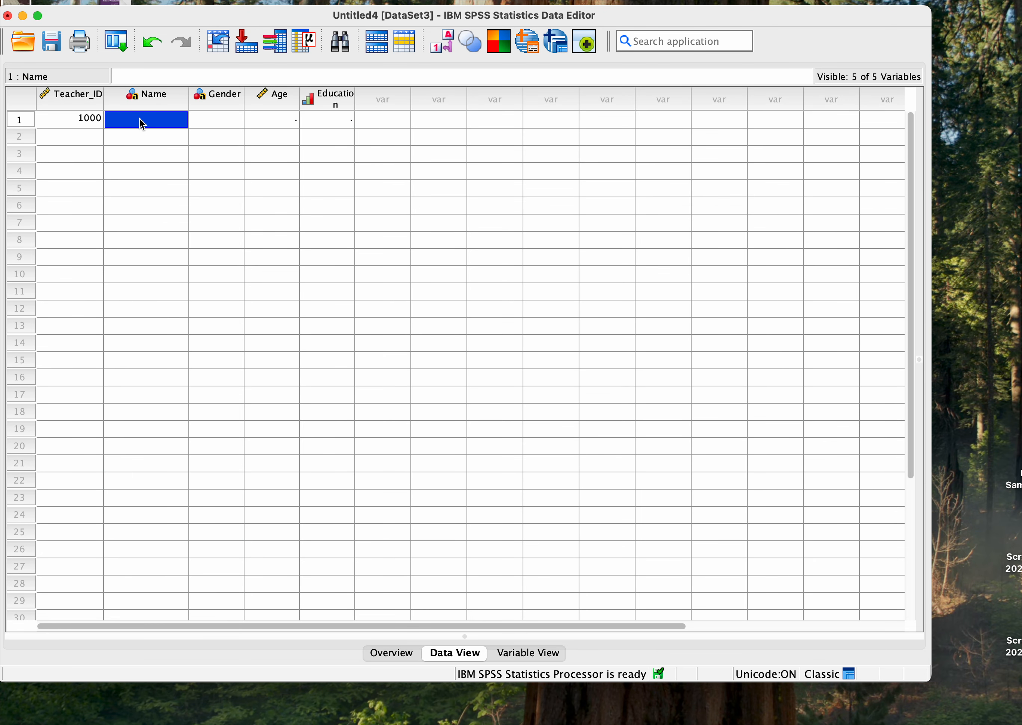
click(141, 135)
click(140, 132)
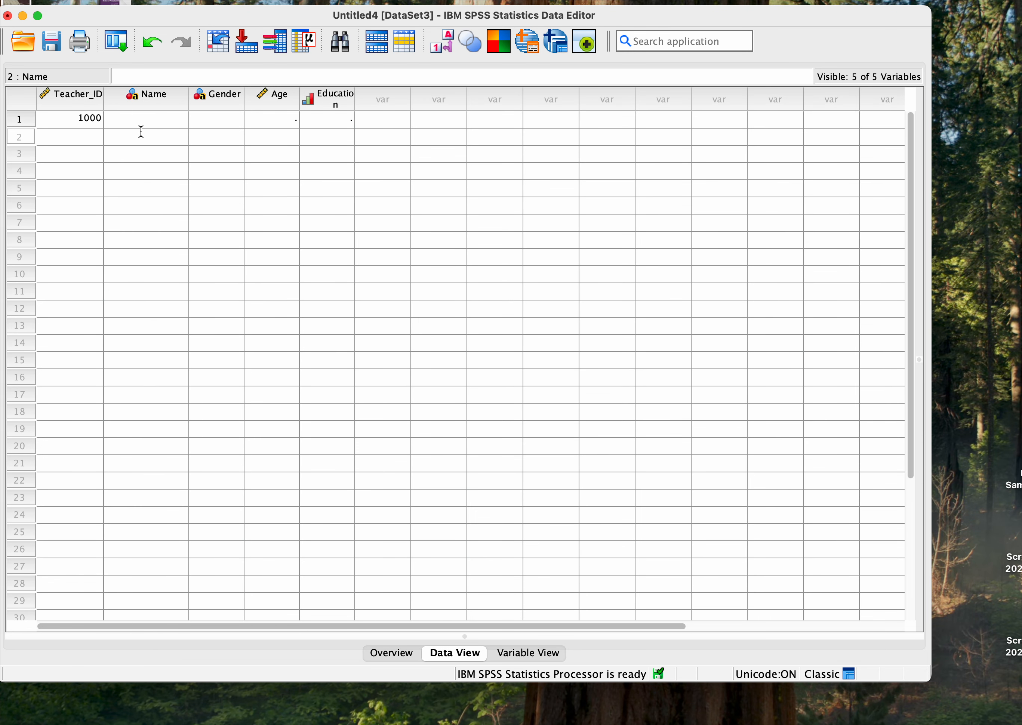
click(145, 120)
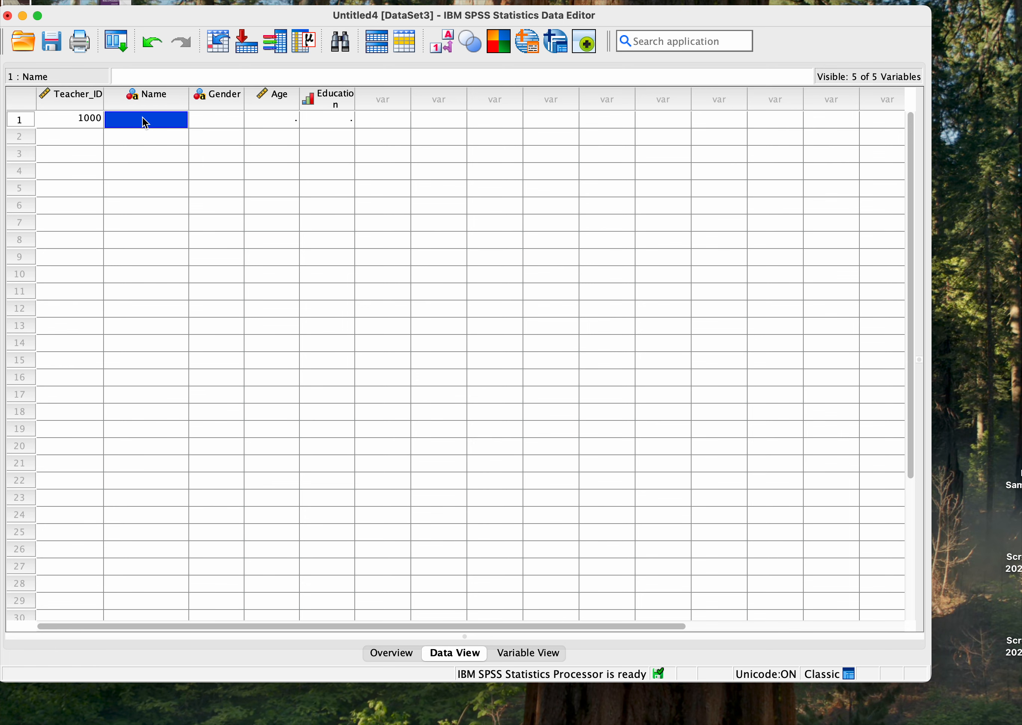
text(Miguel)
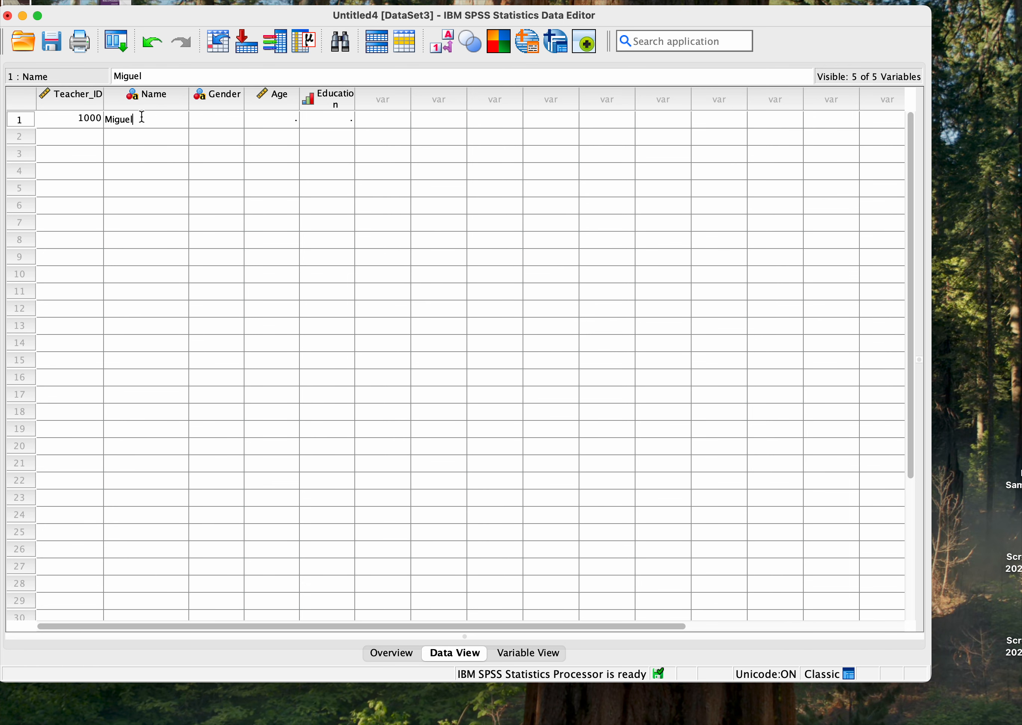
key(Tab)
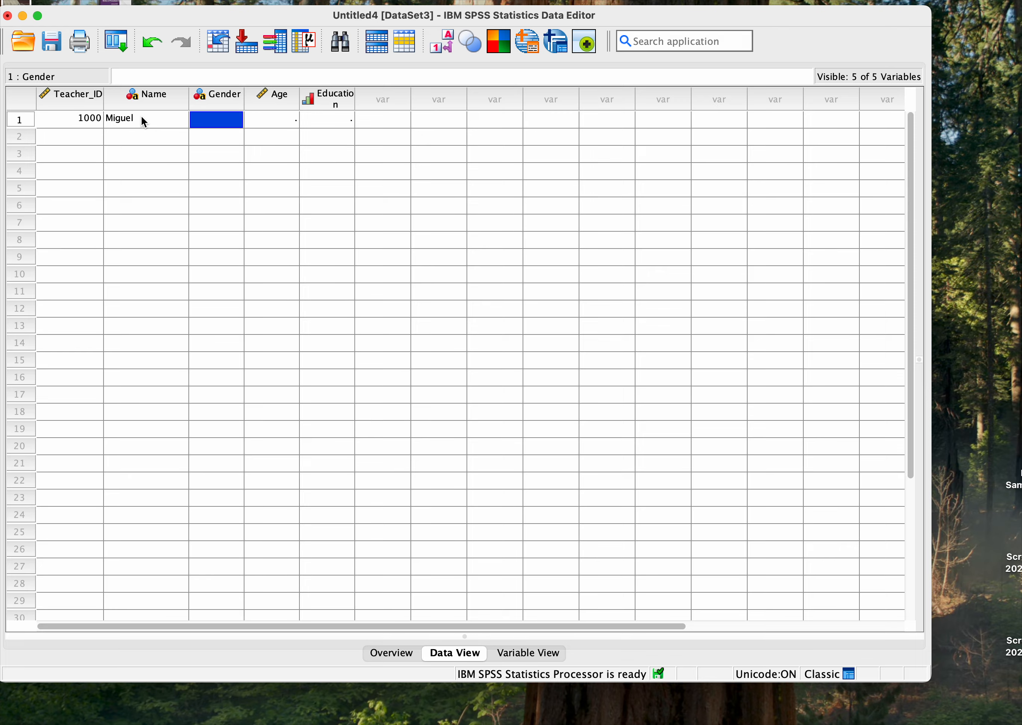
Complete case 1 with gender code 1, age 55 and education code 1.
text(1)
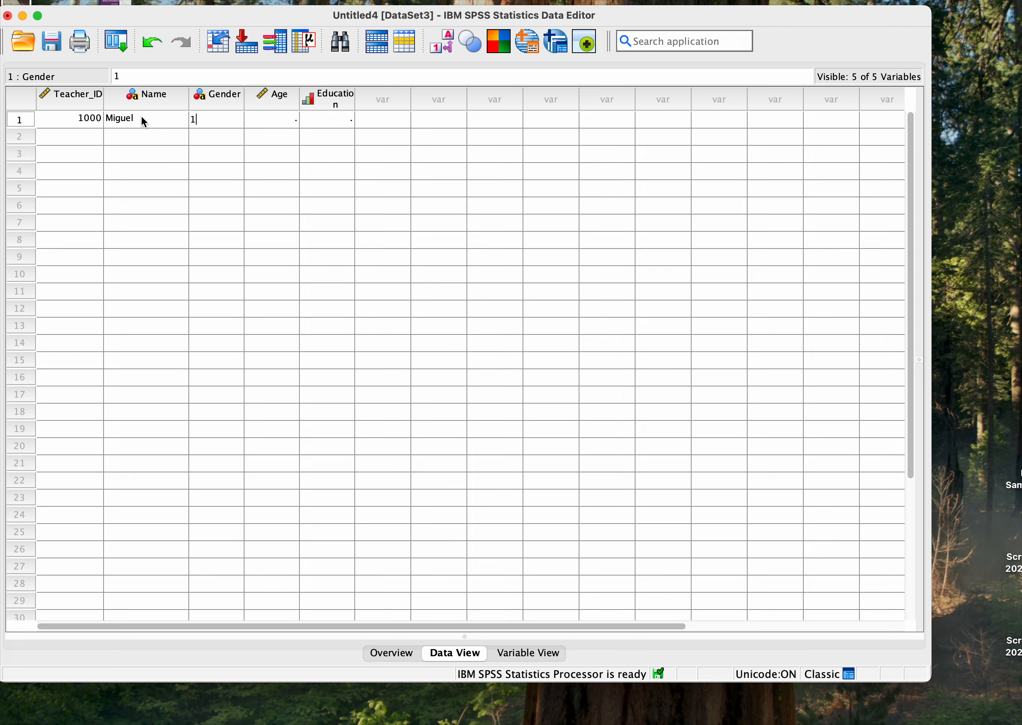
click(265, 121)
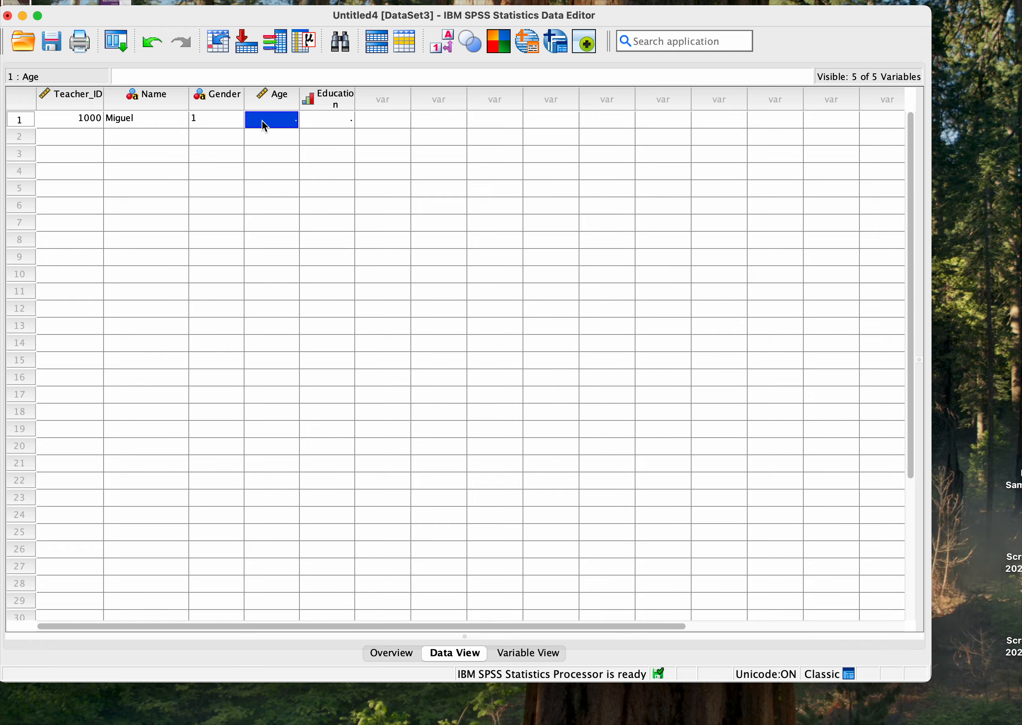
text(55)
click(325, 128)
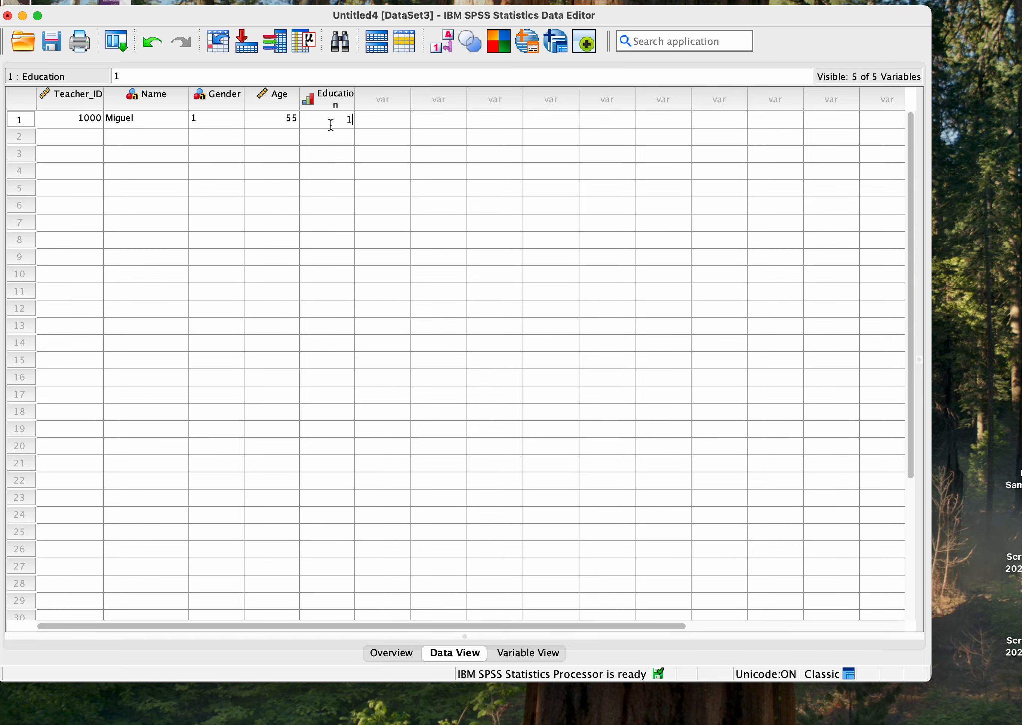
text(1)
Enter the second teacher's ID number and first name in case 2.
click(63, 140)
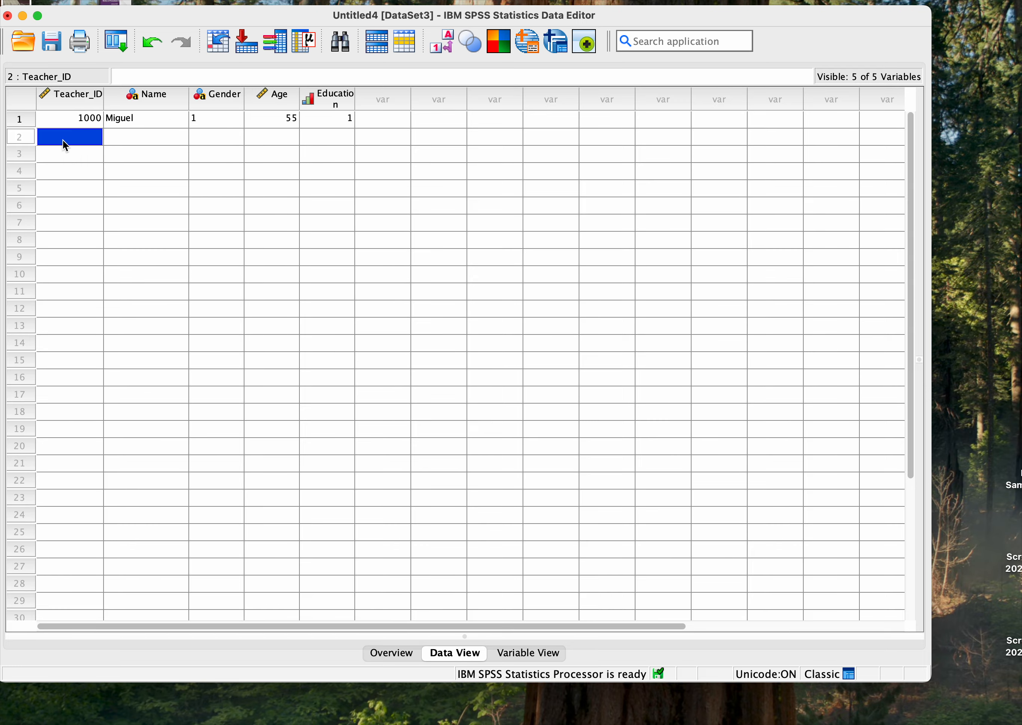
text(100)
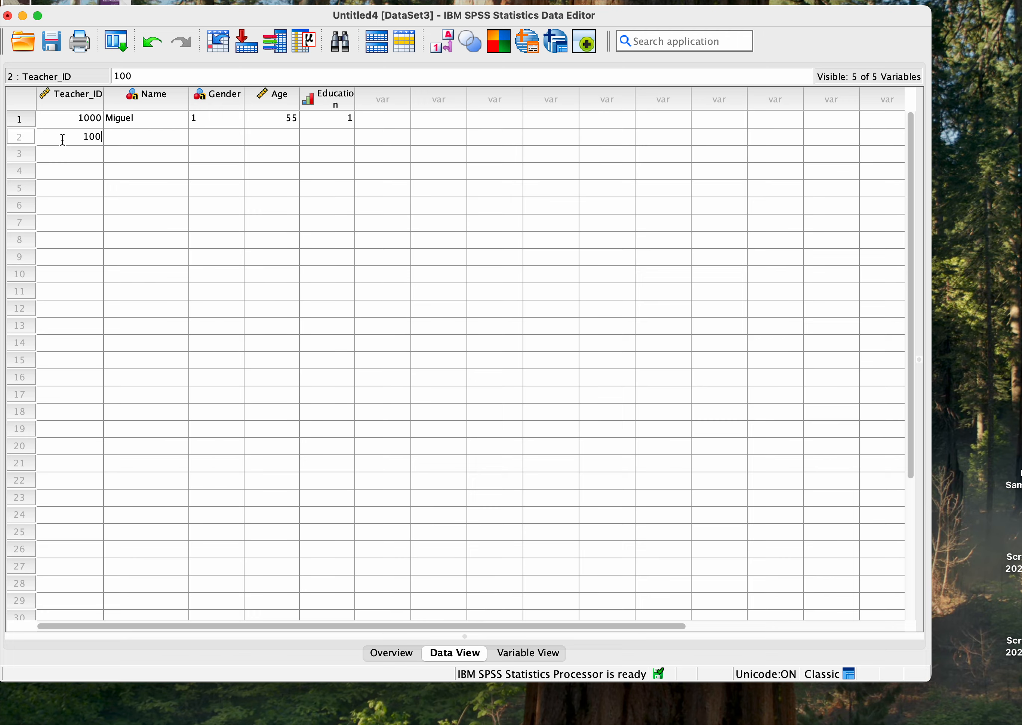
text(1)
click(135, 138)
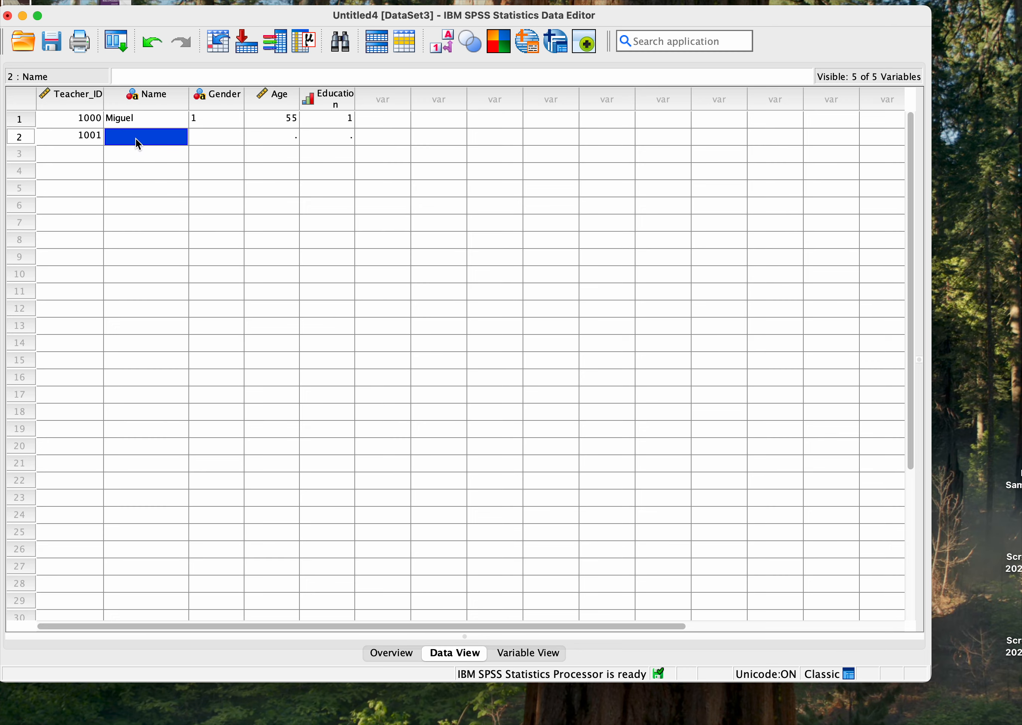
text(Jenn)
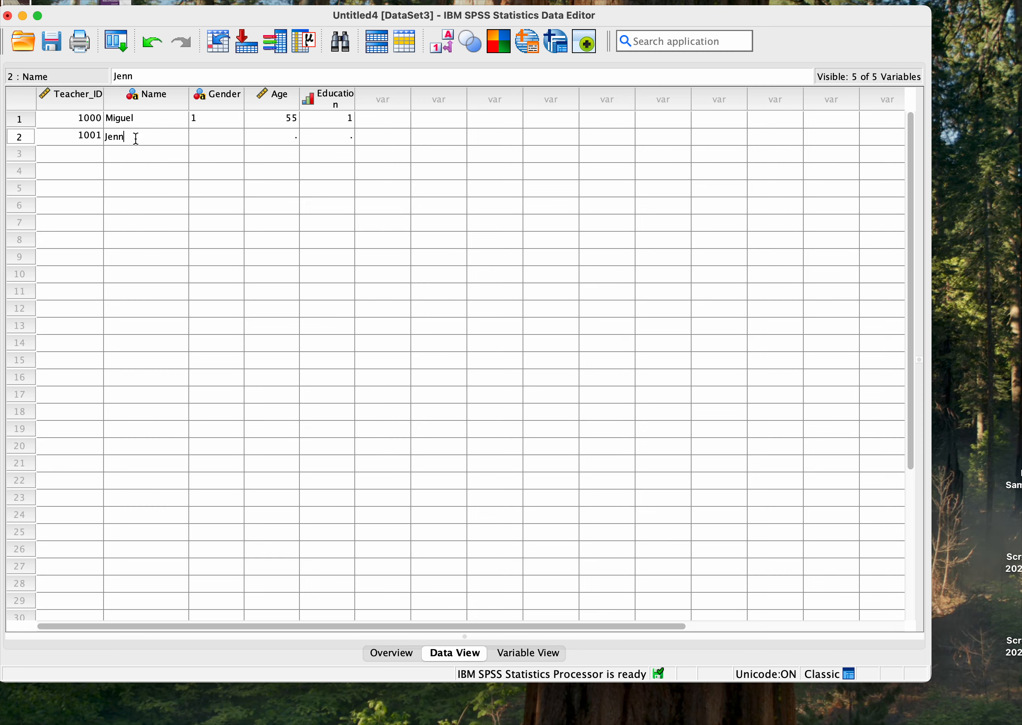
key(Tab)
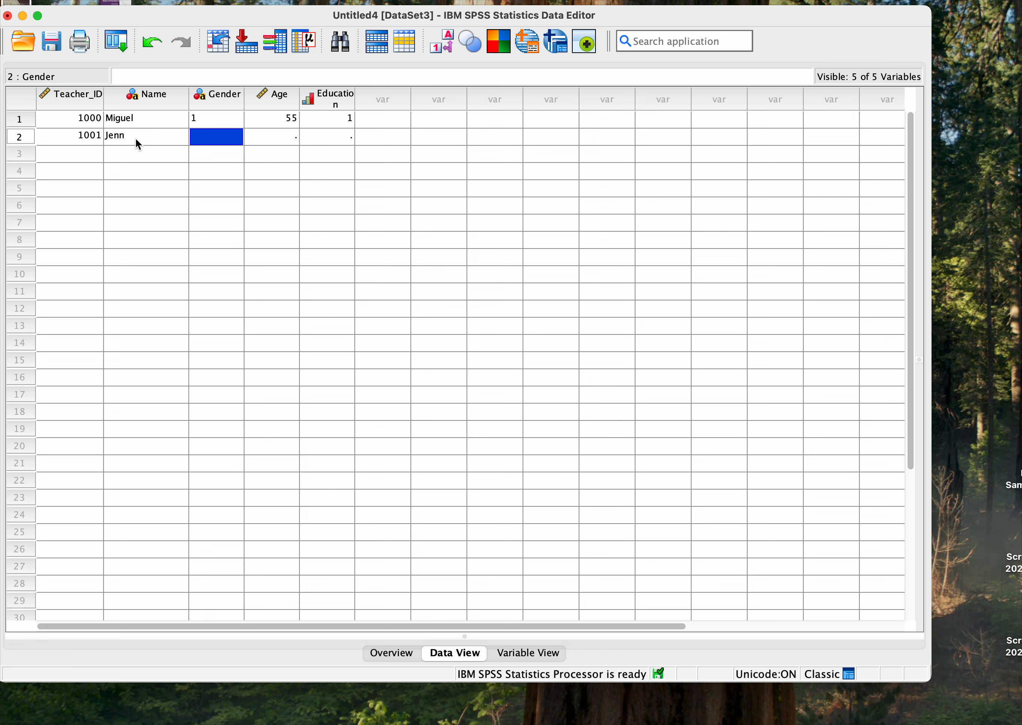
Complete case 2 with gender code 2, age 45 and education code 3.
text(2)
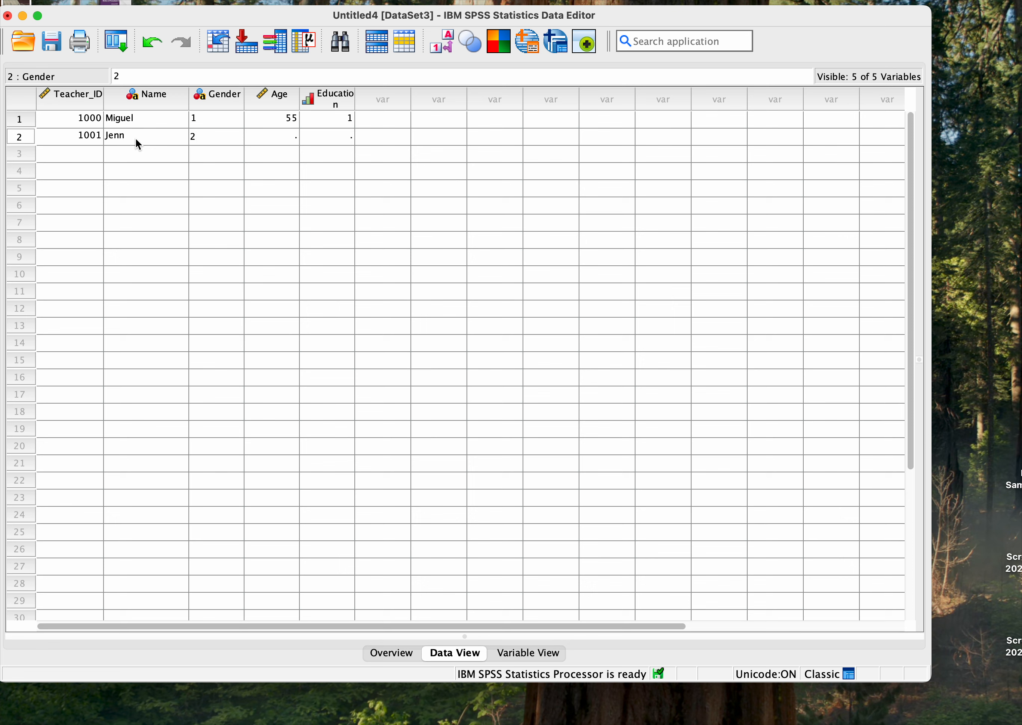
key(Tab)
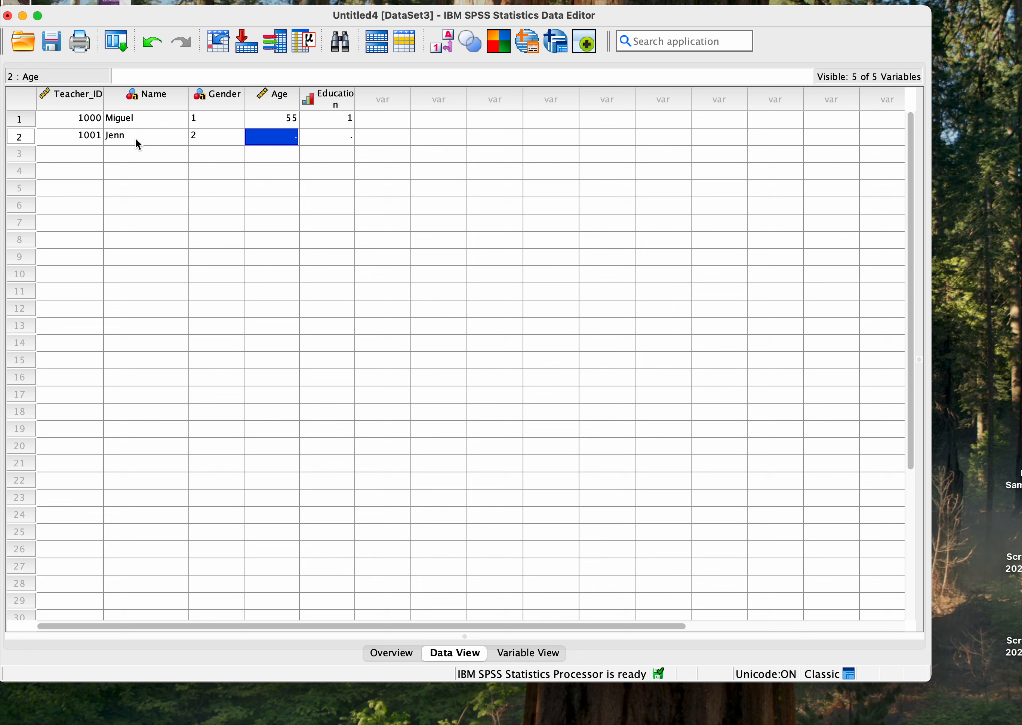
text(45)
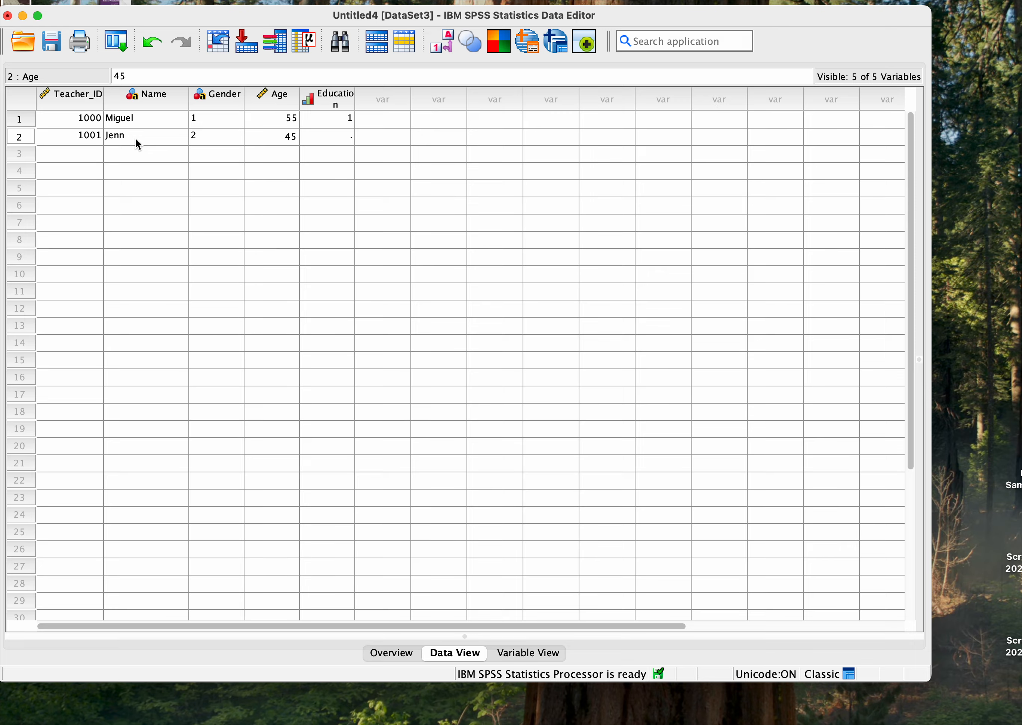
key(Tab)
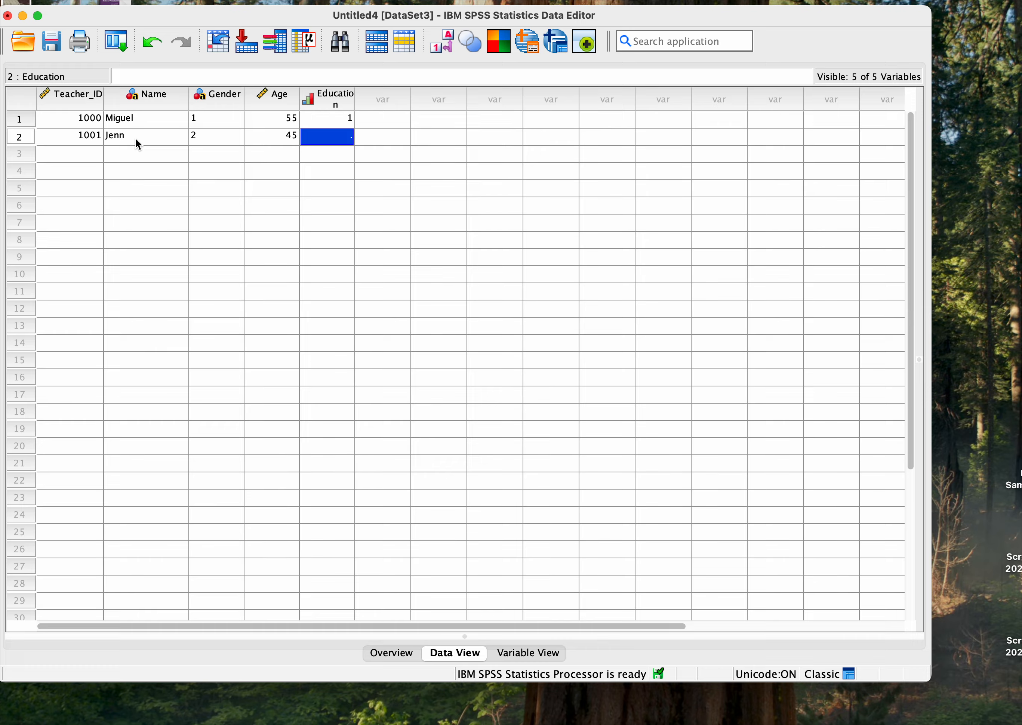
text(3)
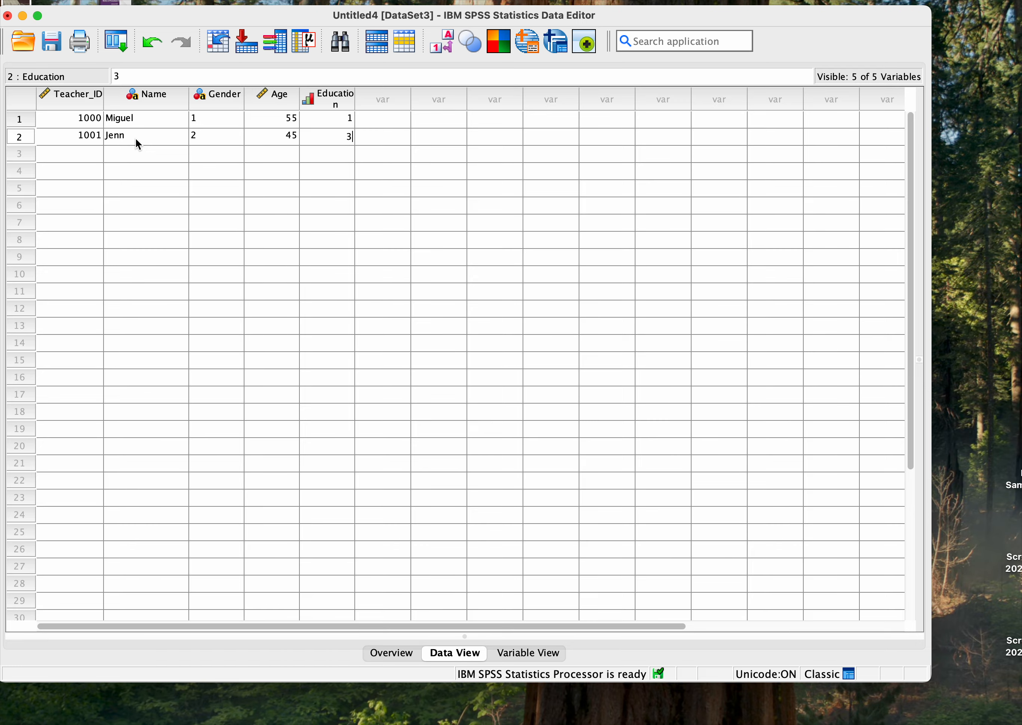
Enter the third teacher's ID number and first name in case 3.
click(84, 161)
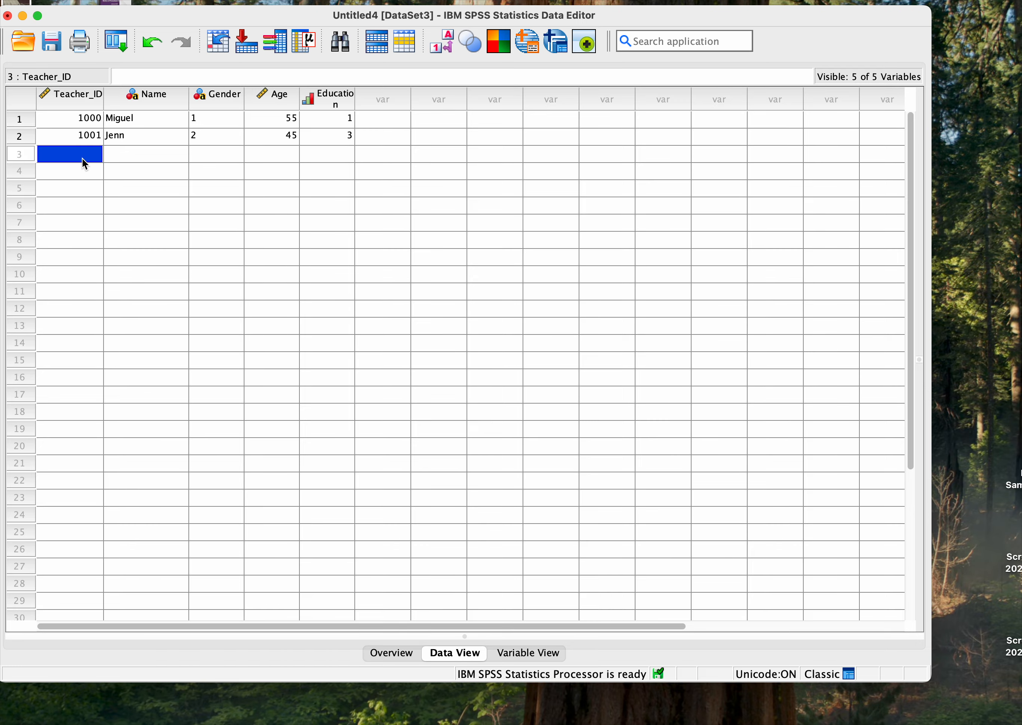
text(100)
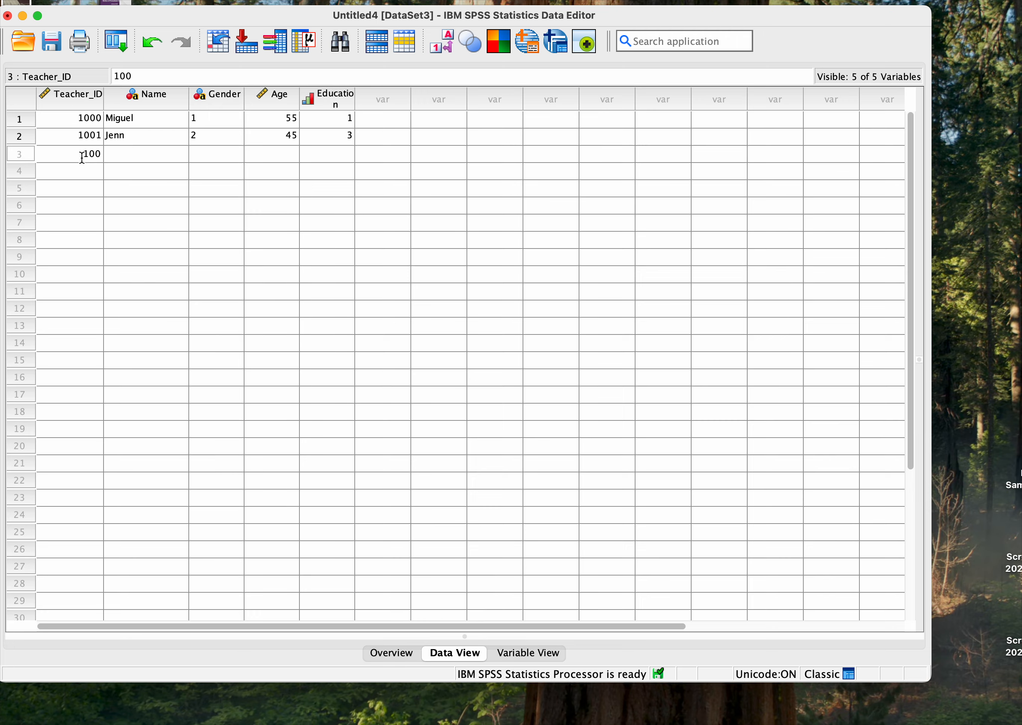
text(2)
key(Tab)
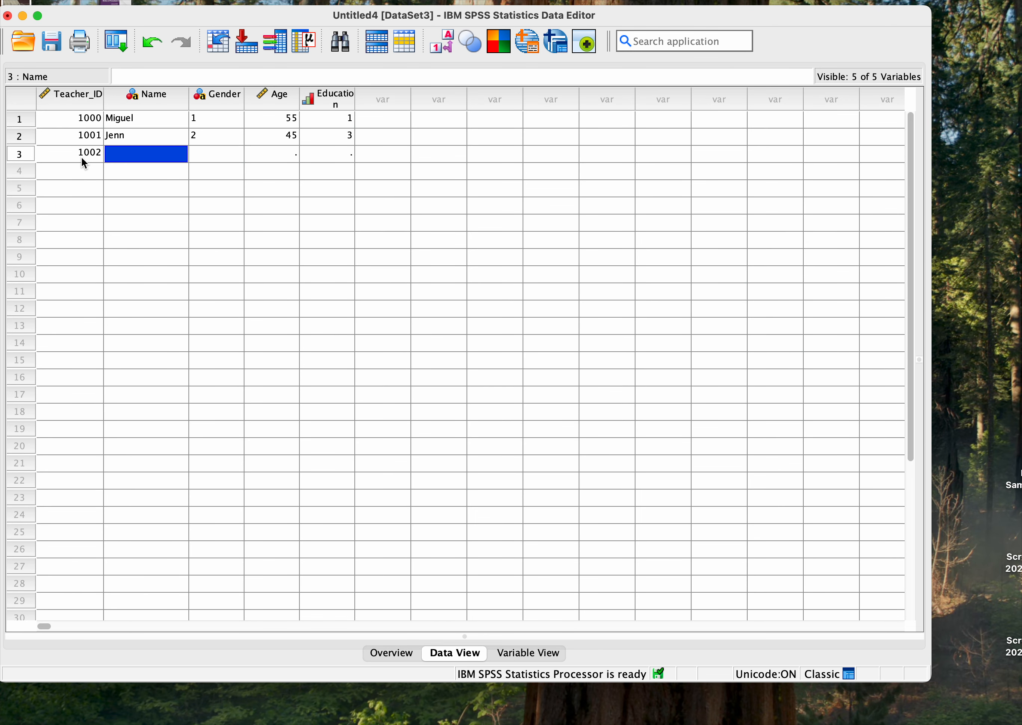
text(Jacob)
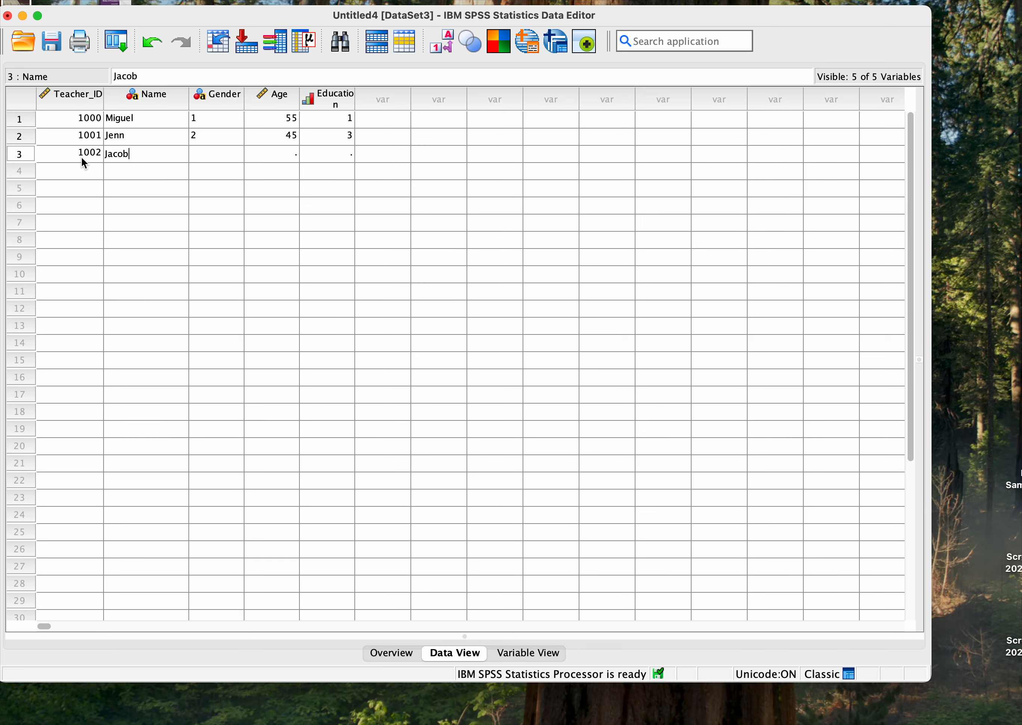
key(Tab)
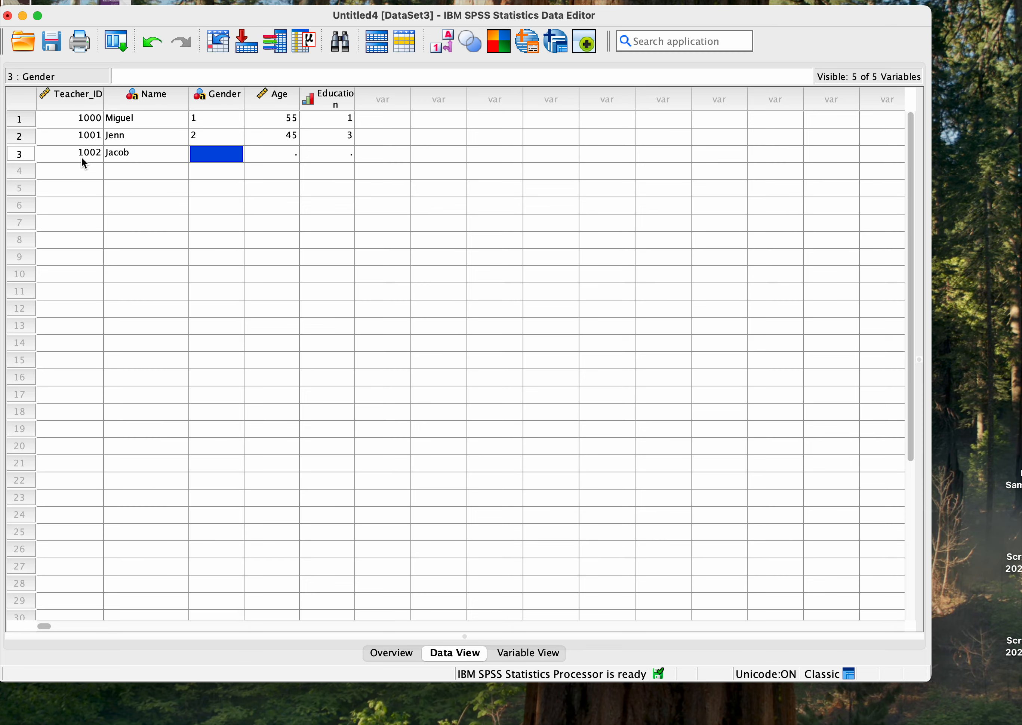
Complete case 3 with gender code 1, age 30 and education code 2.
text(1)
key(Tab)
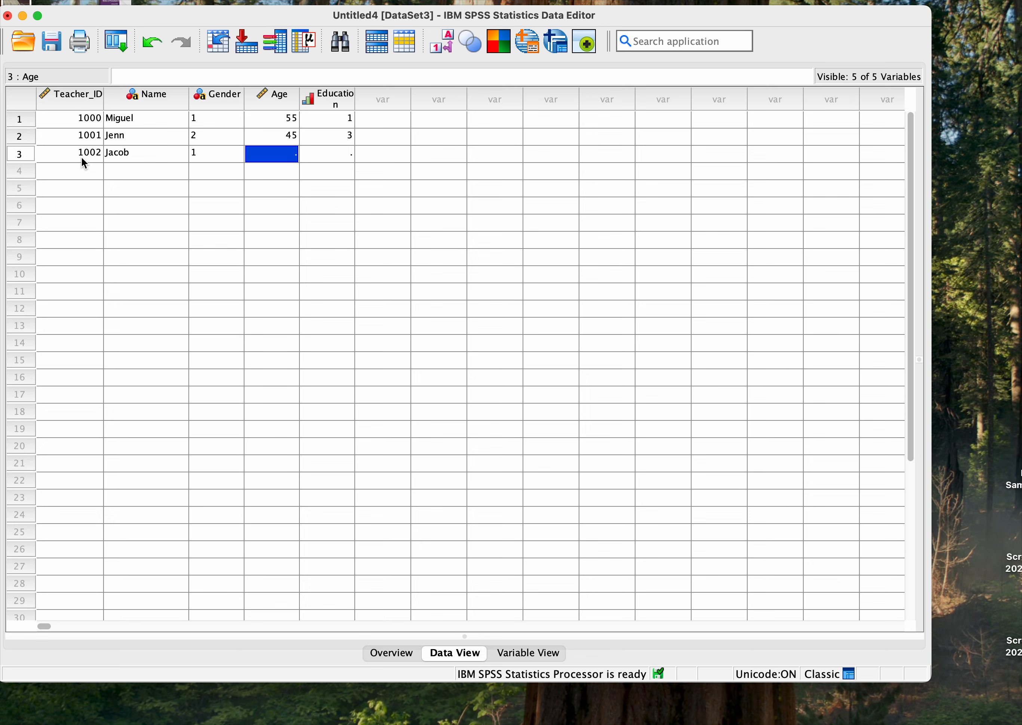
text(30)
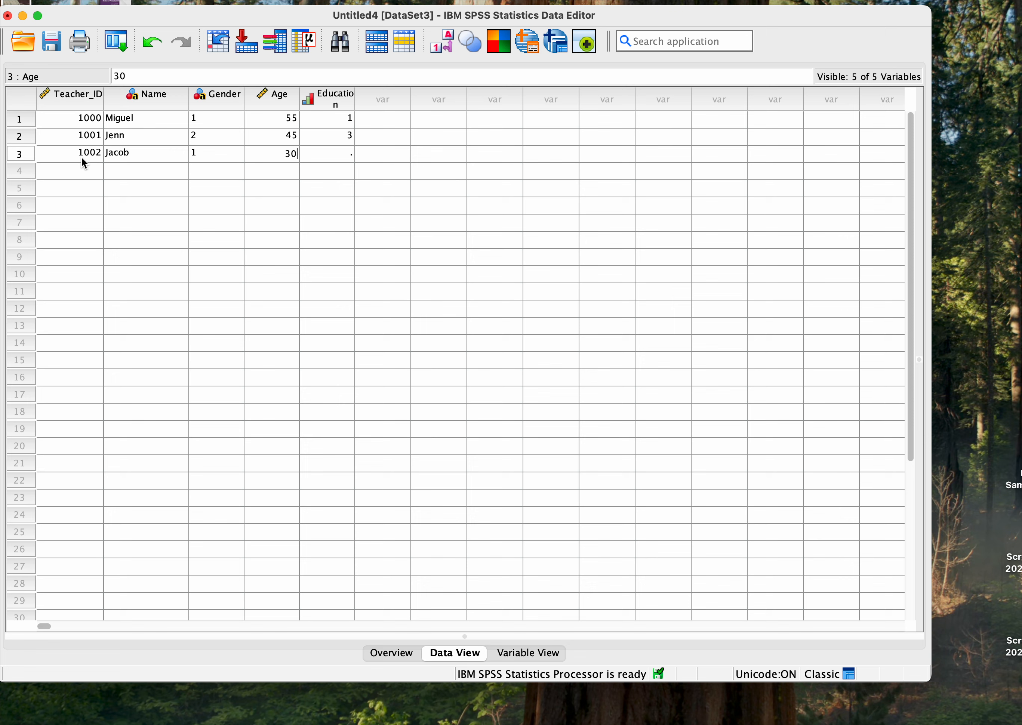
key(Tab)
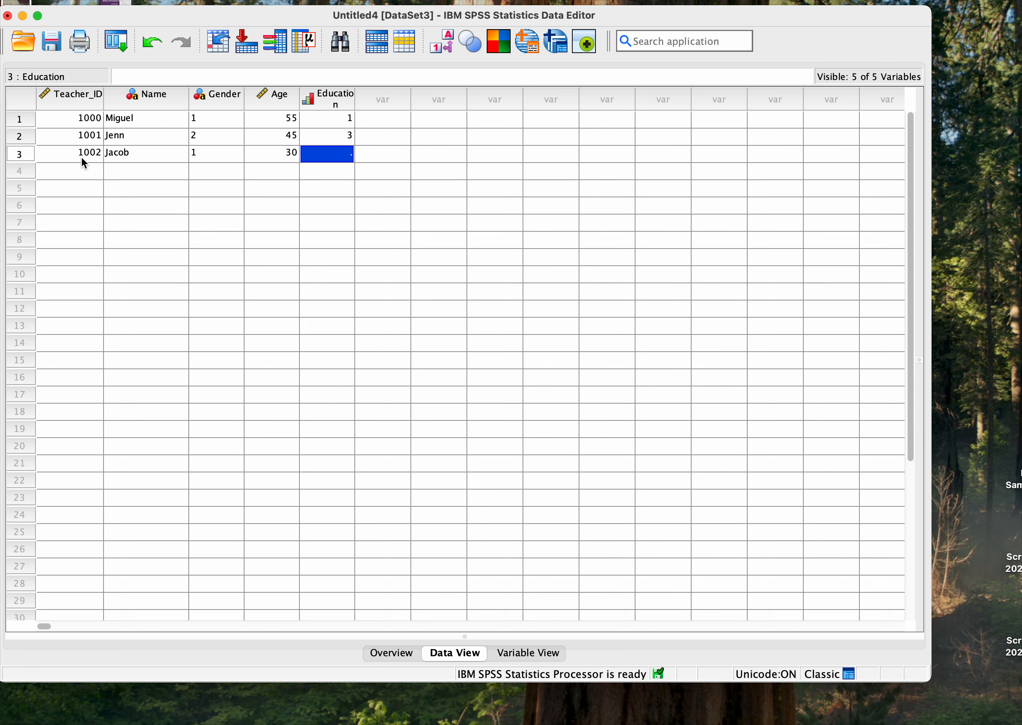
text(2)
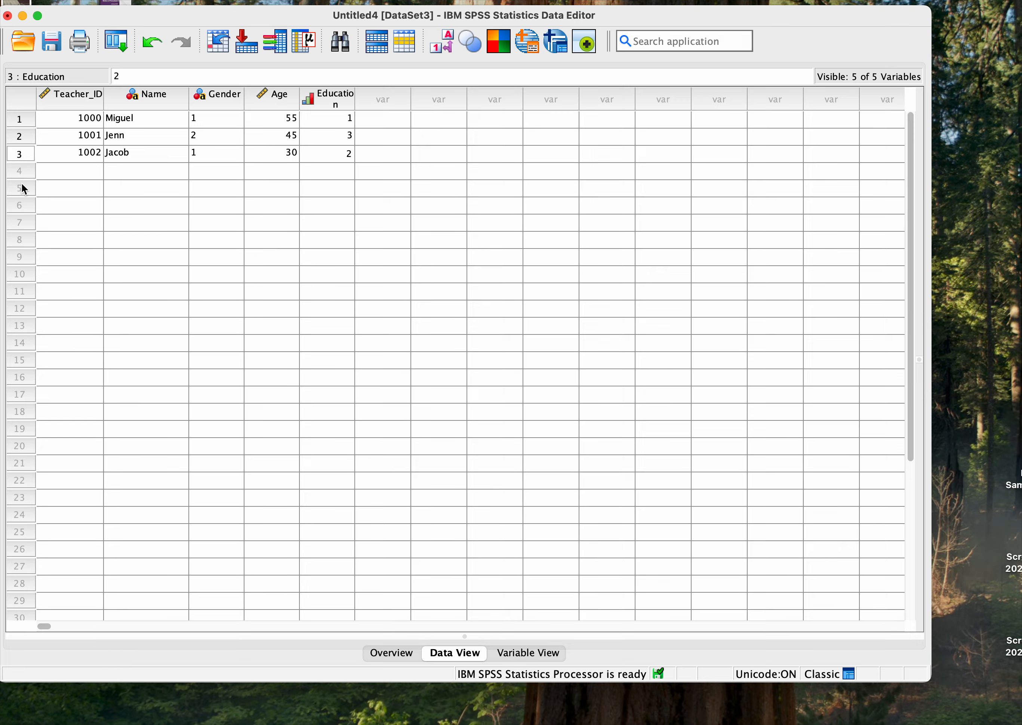
Enter the fourth teacher's ID number and first name in case 4.
click(80, 171)
text(100)
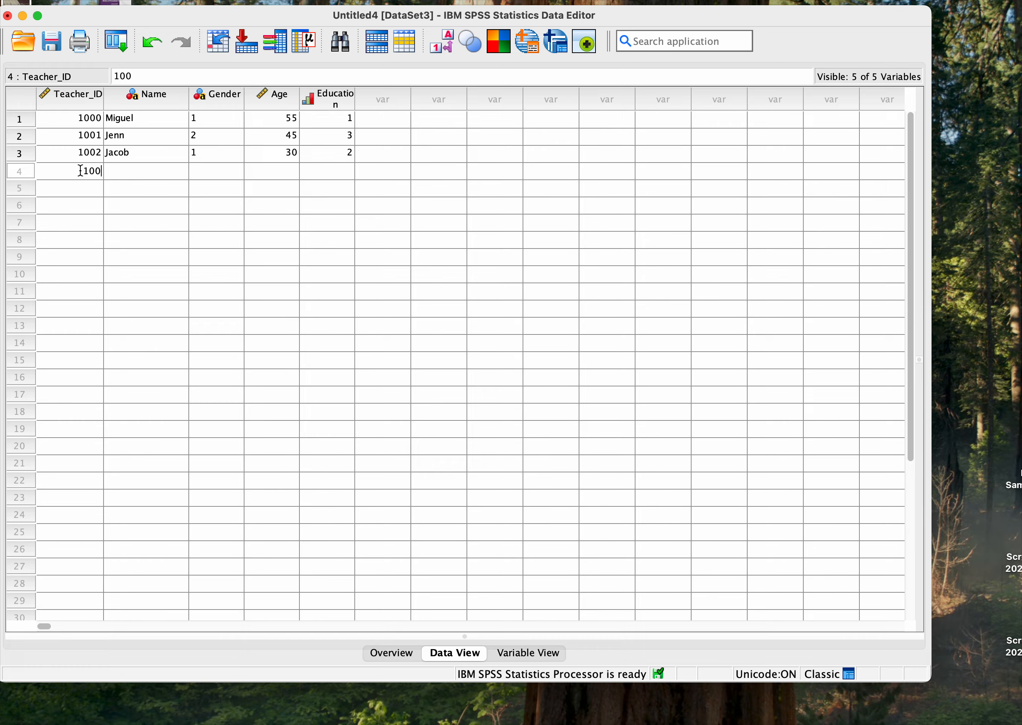
text(3)
key(Tab)
text(Maria)
key(Tab)
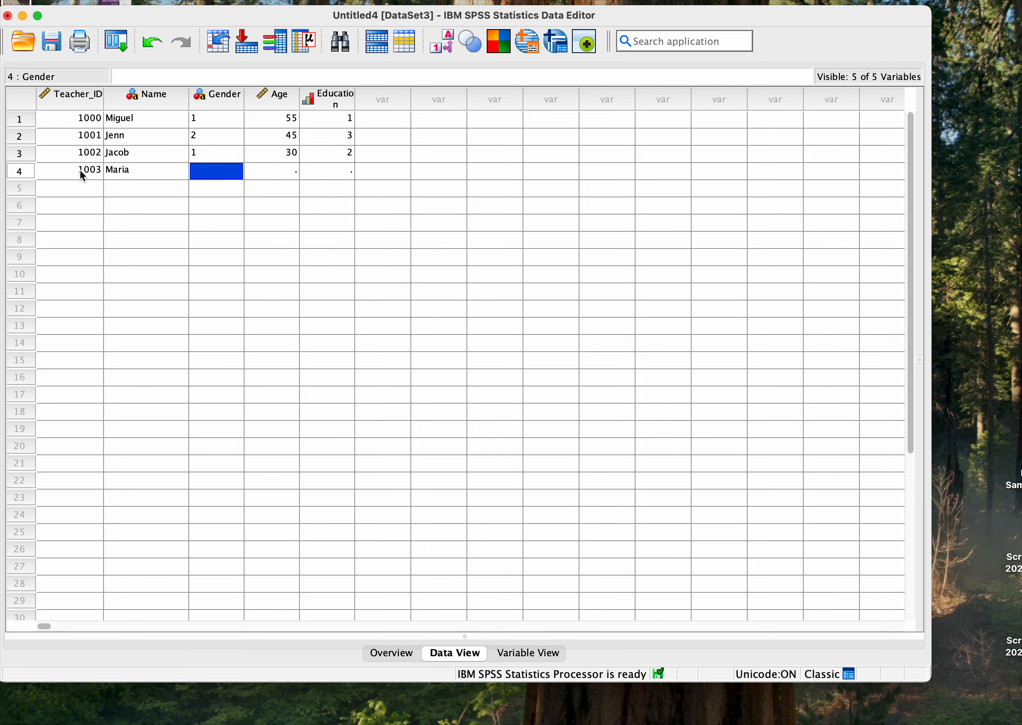
Complete case 4 with gender code 2, age 65 and education code 1.
text(2)
key(Tab)
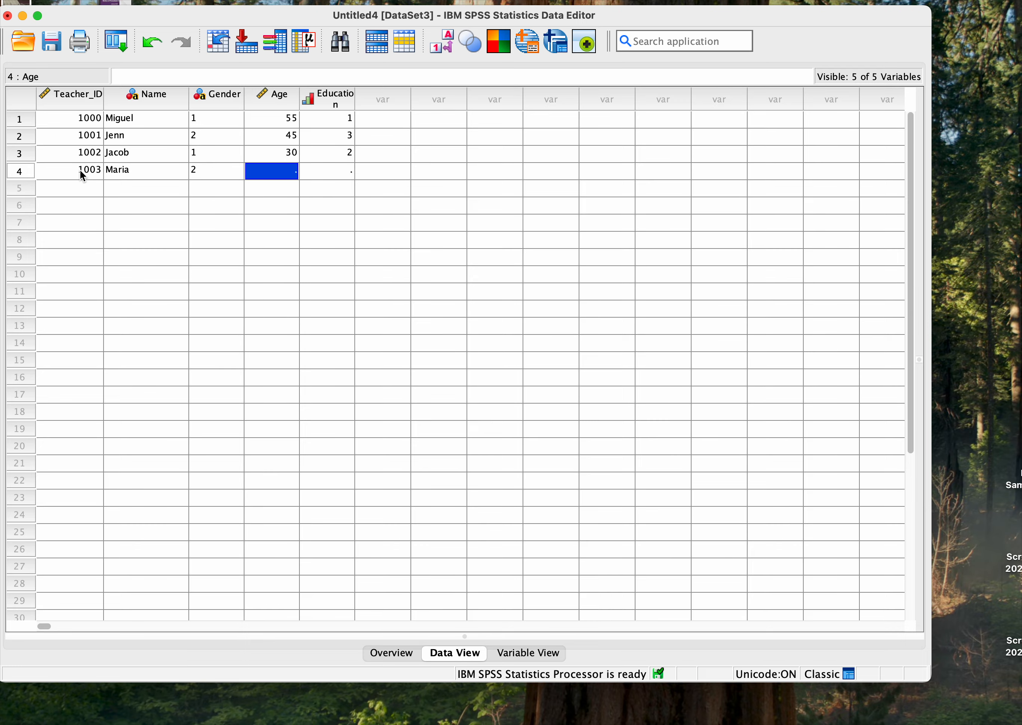
text(65)
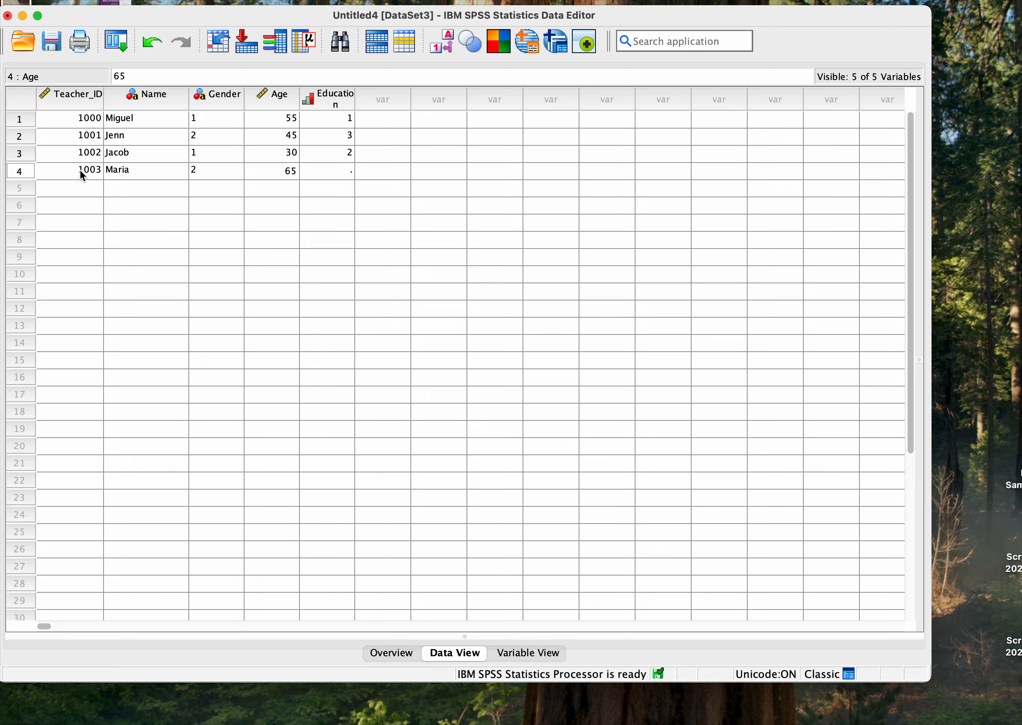
key(Tab)
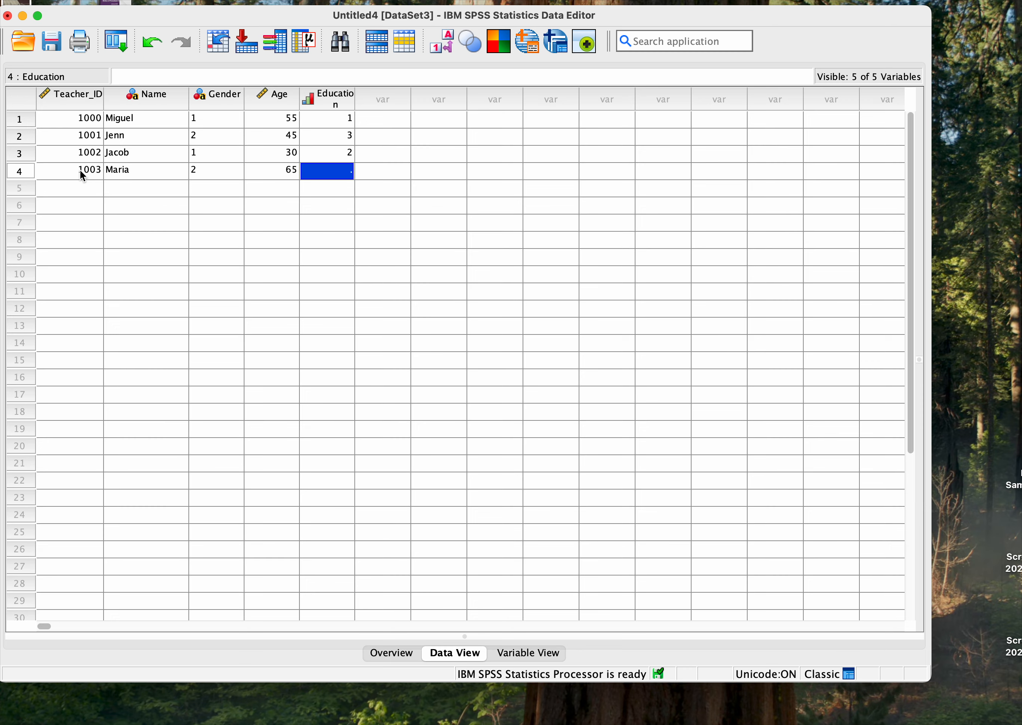
text(1)
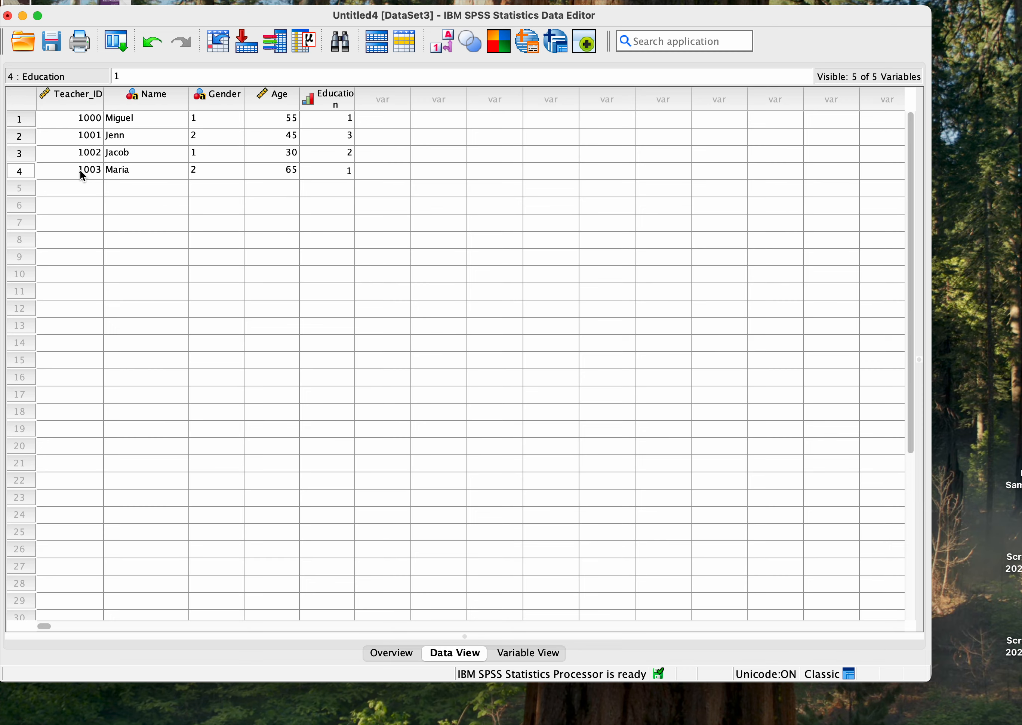
Enter the fifth teacher's ID number and first name in case 5.
click(69, 192)
text(1)
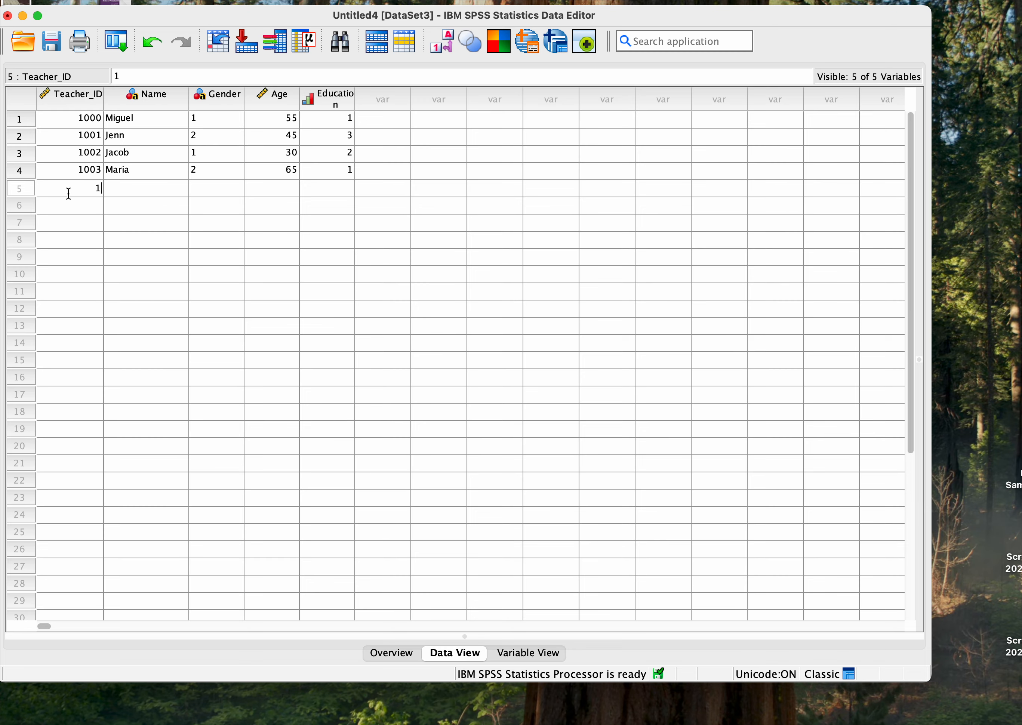
text(004)
key(Tab)
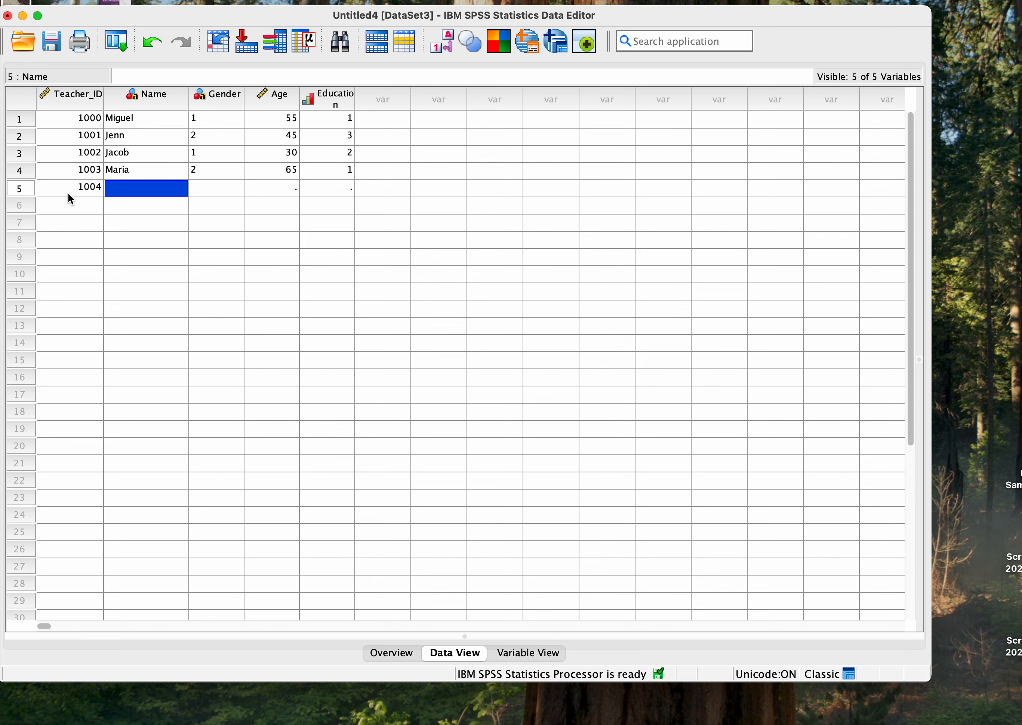
text(Carolin)
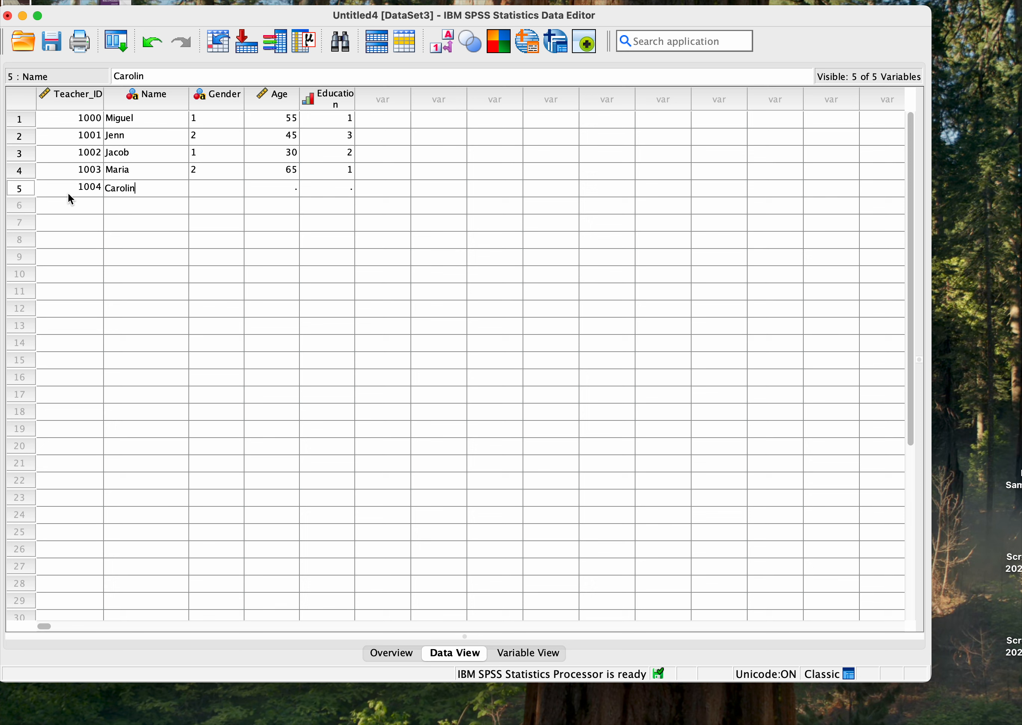
text(e)
key(Tab)
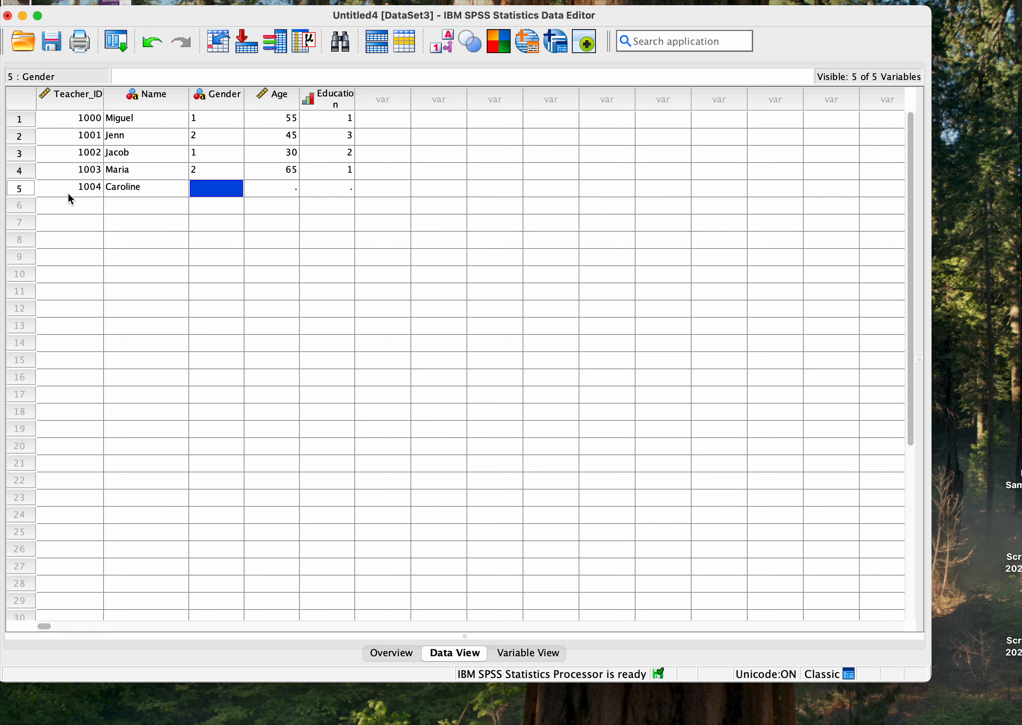
Complete case 5 with gender code 2, age 68 and education code 3.
text(2)
key(Tab)
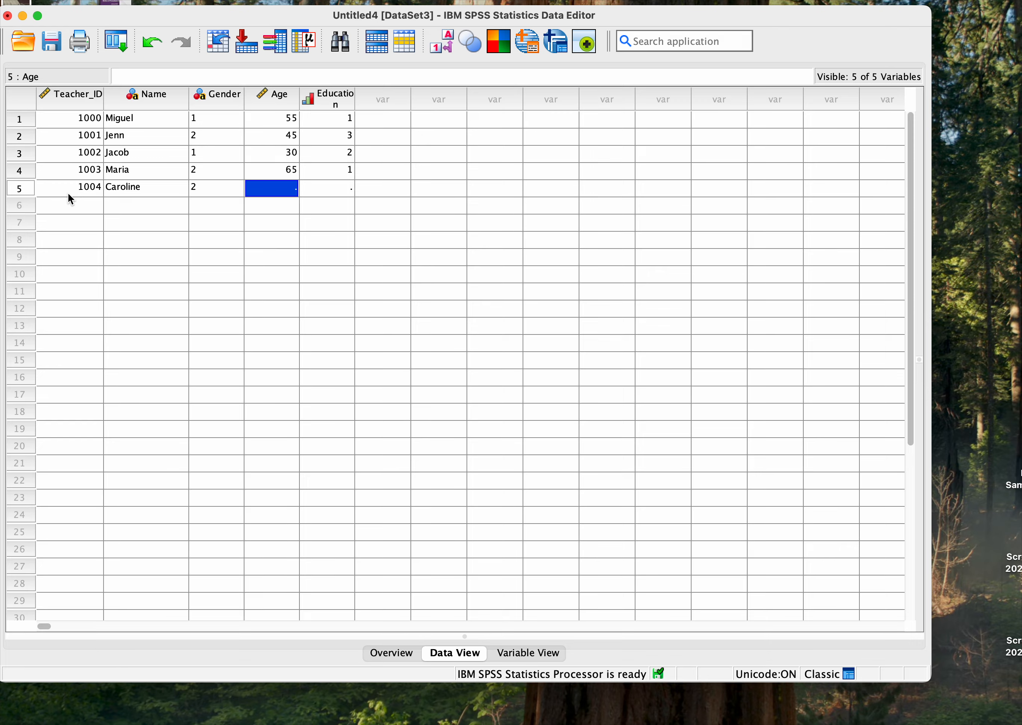
text(68)
key(Tab)
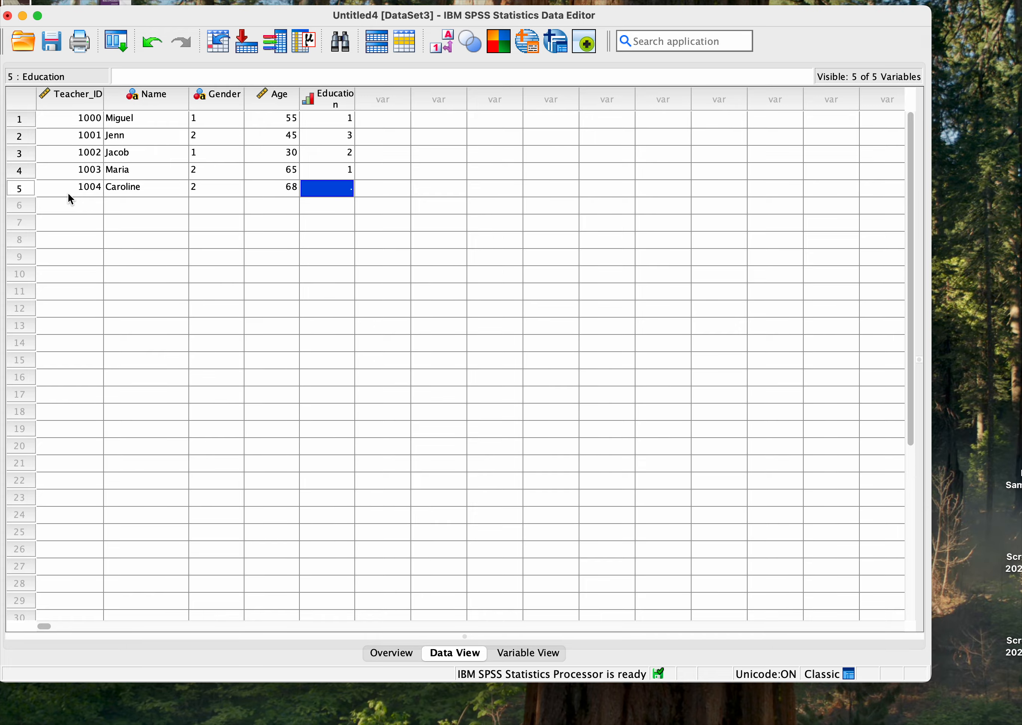
text(3)
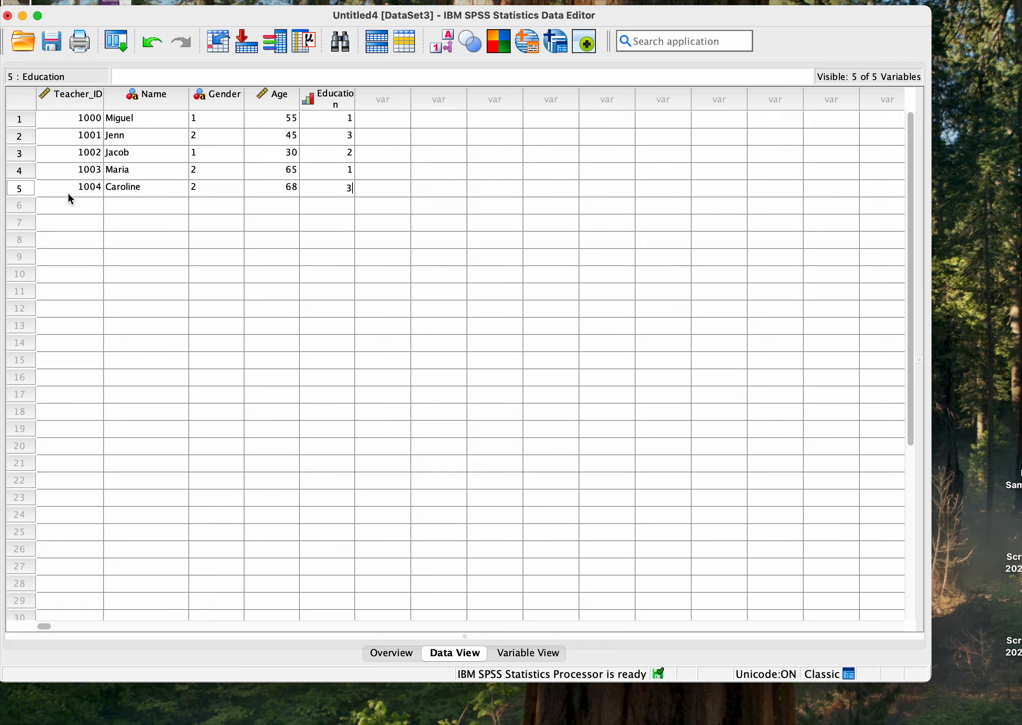
Enter the sixth teacher's ID number and first name in case 6.
click(73, 209)
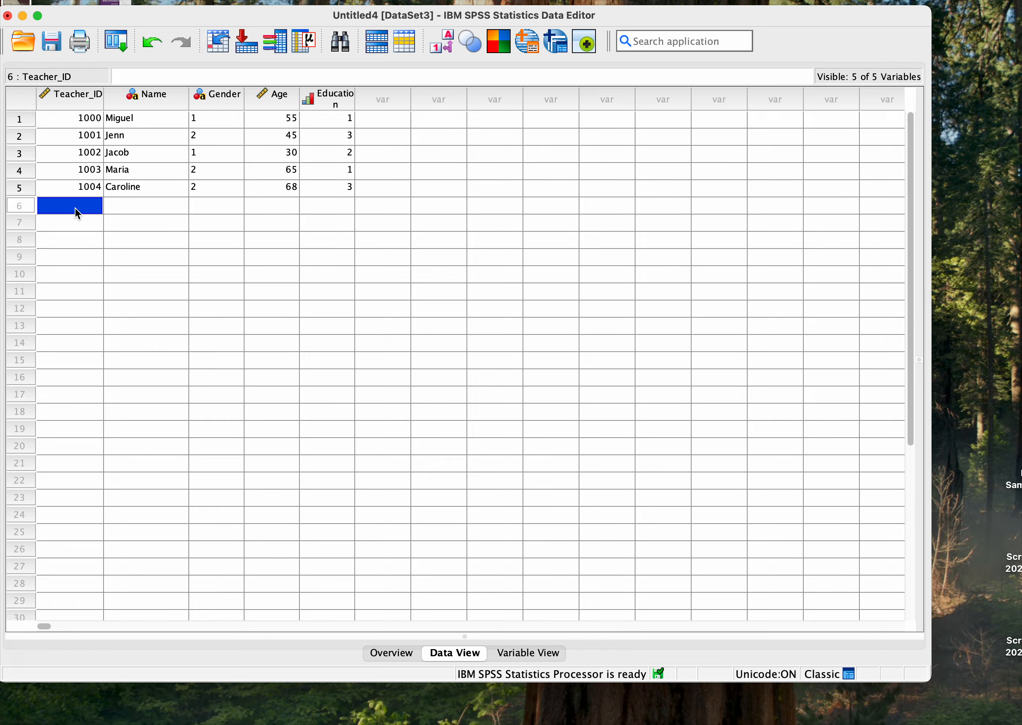
text(100)
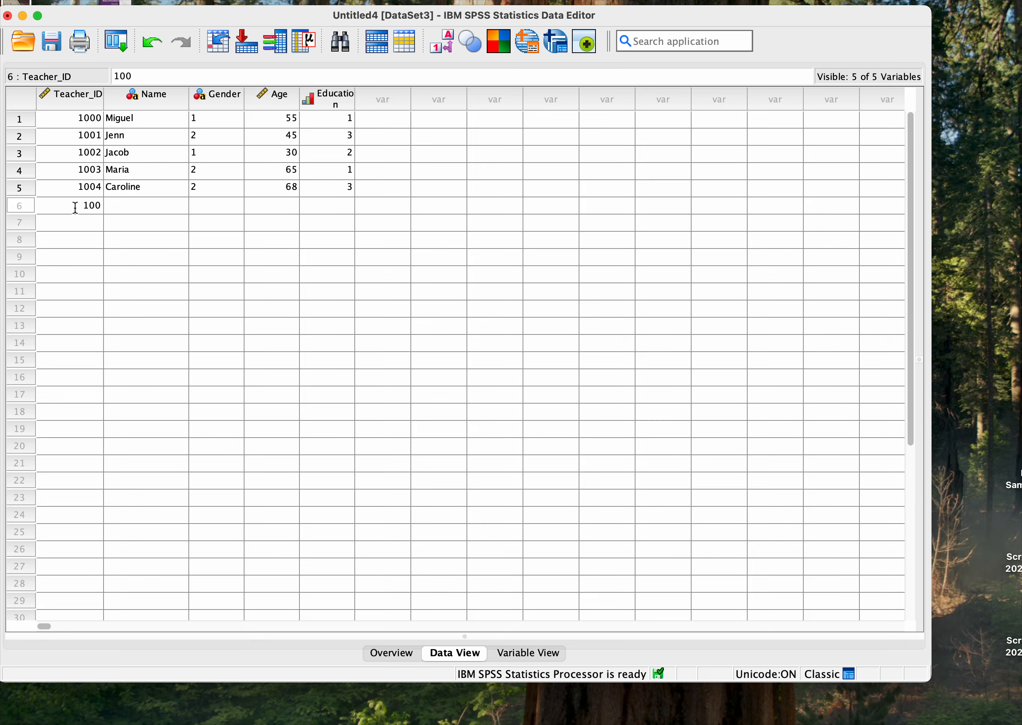
text(5)
key(Tab)
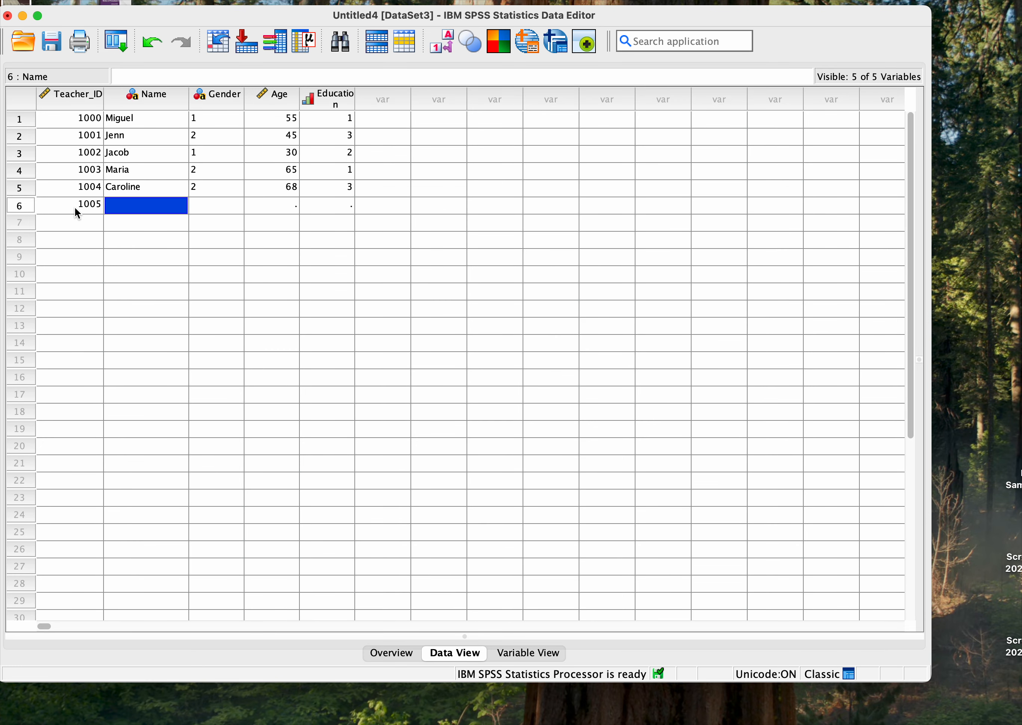
text(Larry)
key(Tab)
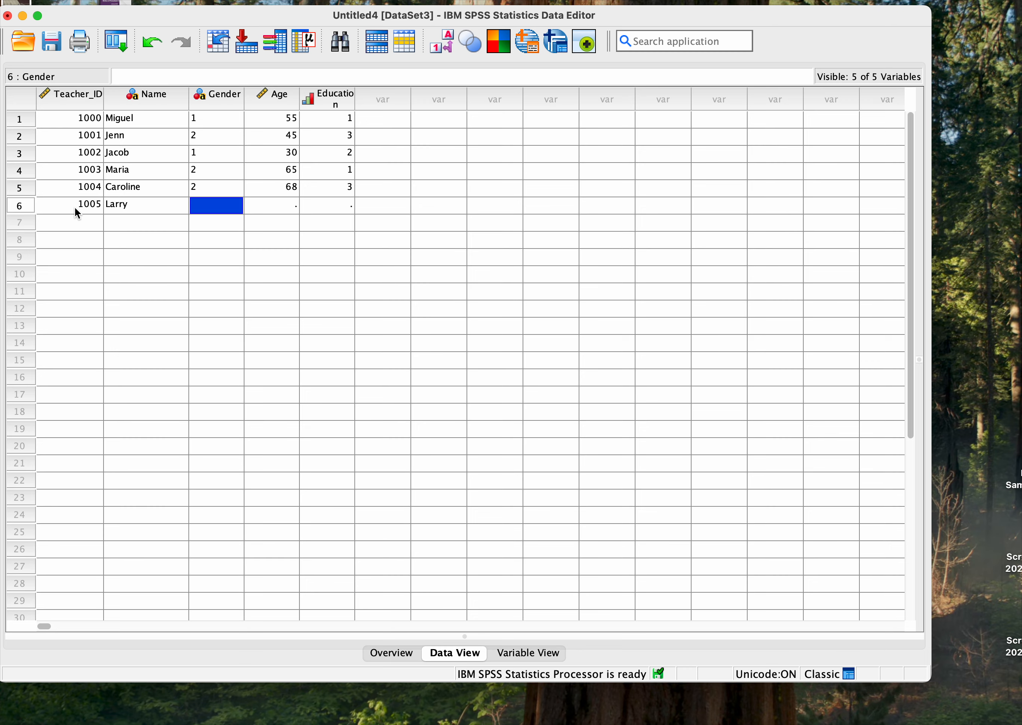
Complete case 6 with gender code 2, age 50 and education code 1.
text(2)
key(Tab)
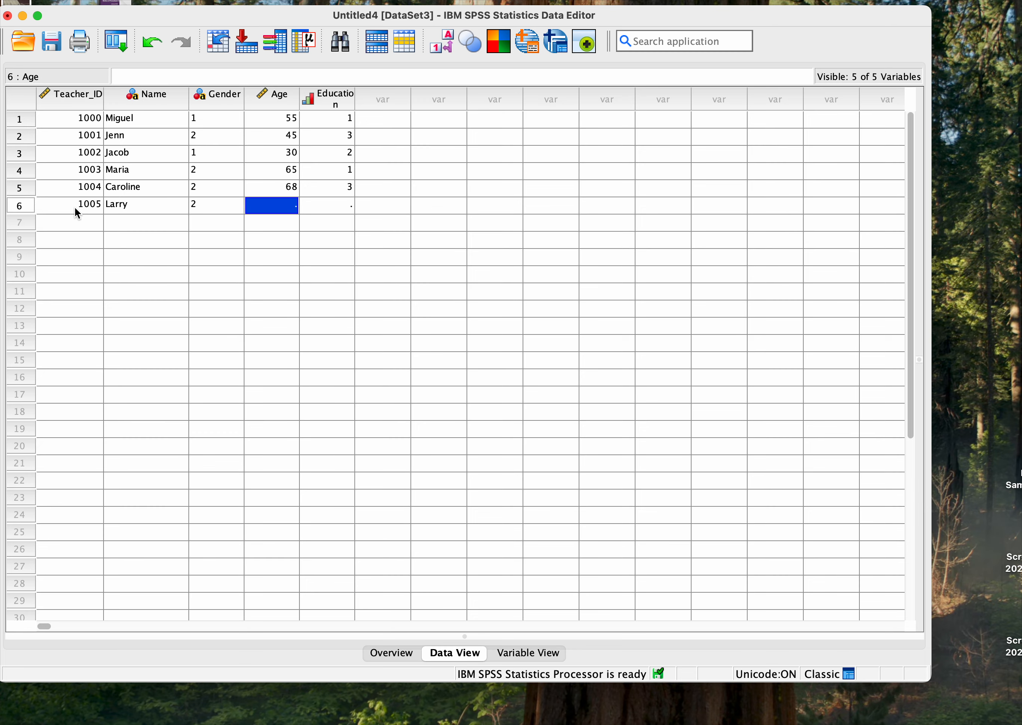
text(50)
key(Tab)
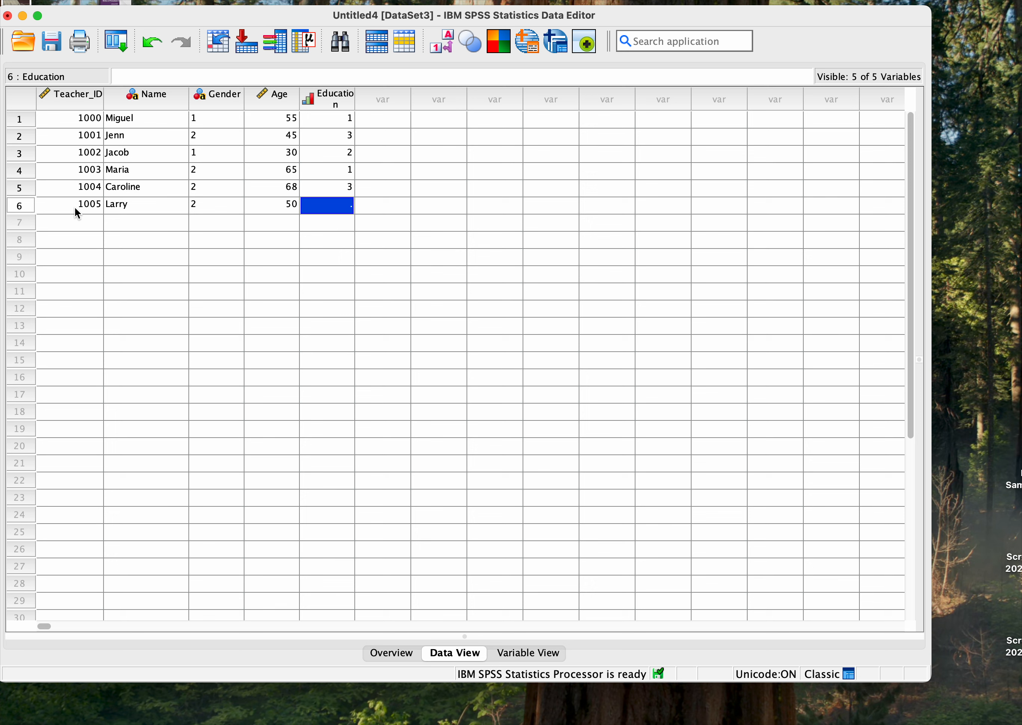
text(1)
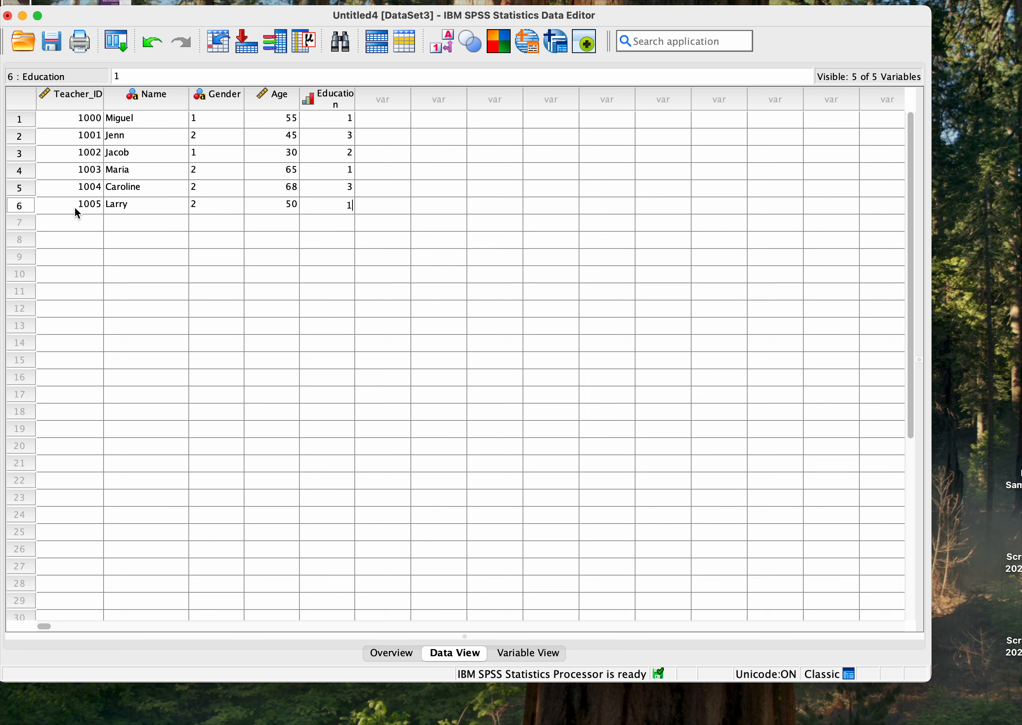
Enter the seventh teacher's ID number and first name in case 7.
click(77, 222)
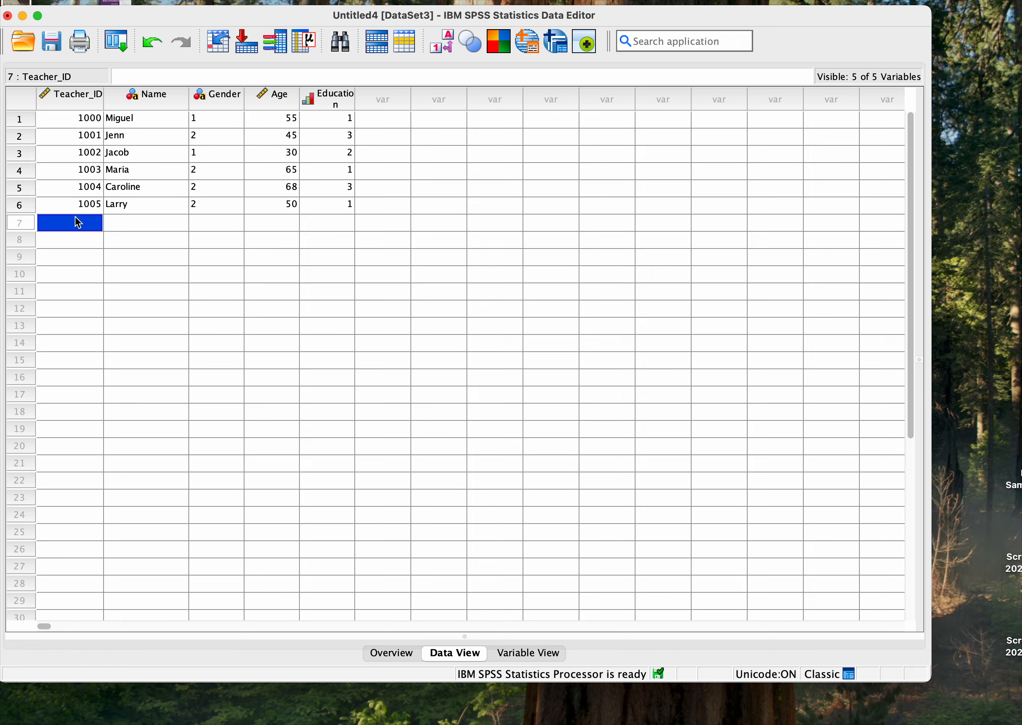
text(1006)
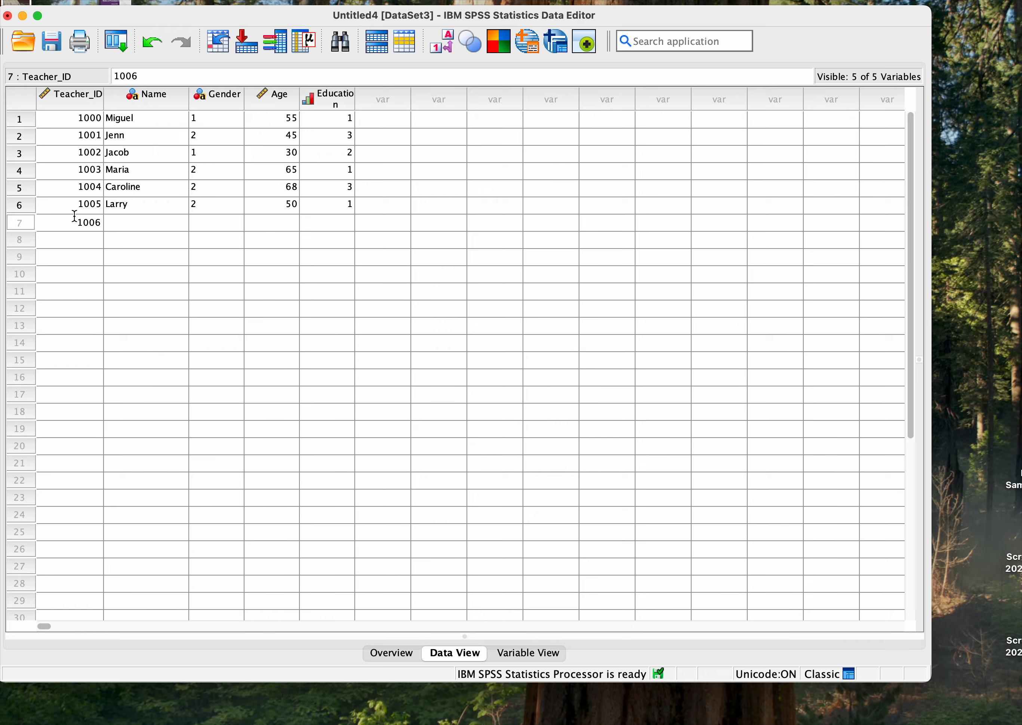
key(Tab)
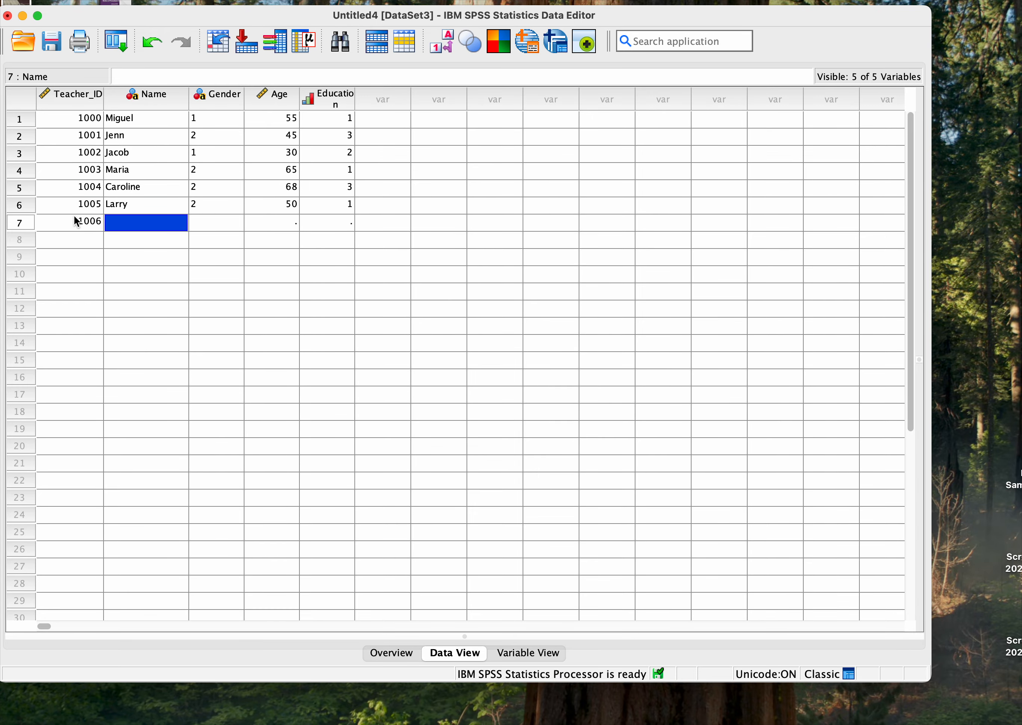
text(Ethan)
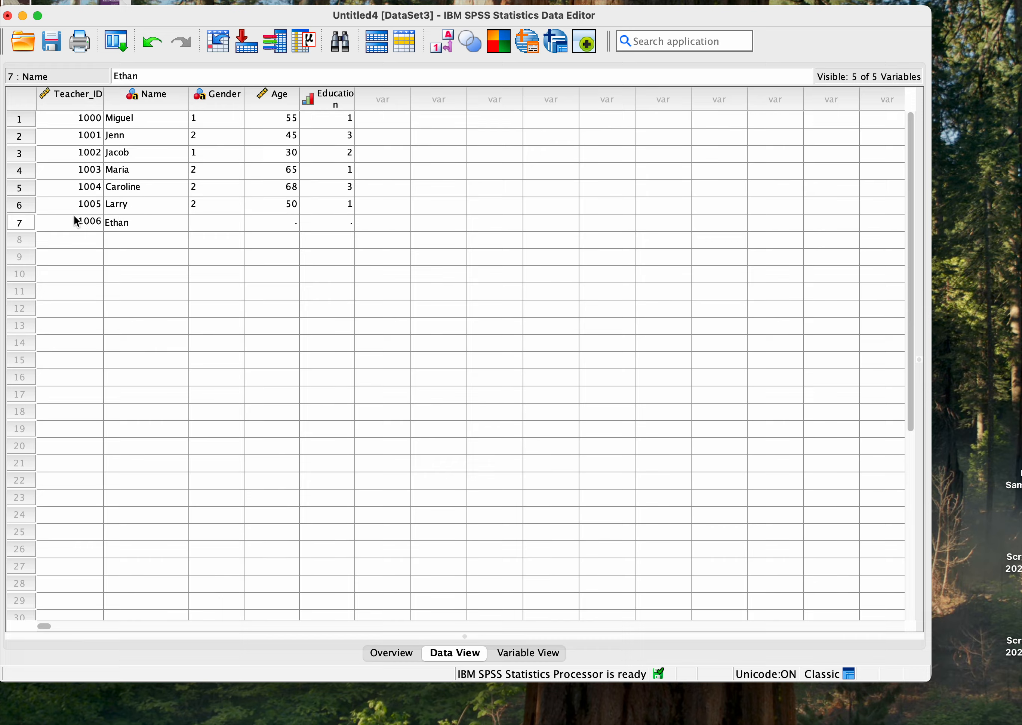
key(Tab)
Complete case 7 with gender code 1, age 40 and education code 2.
text(1)
key(Tab)
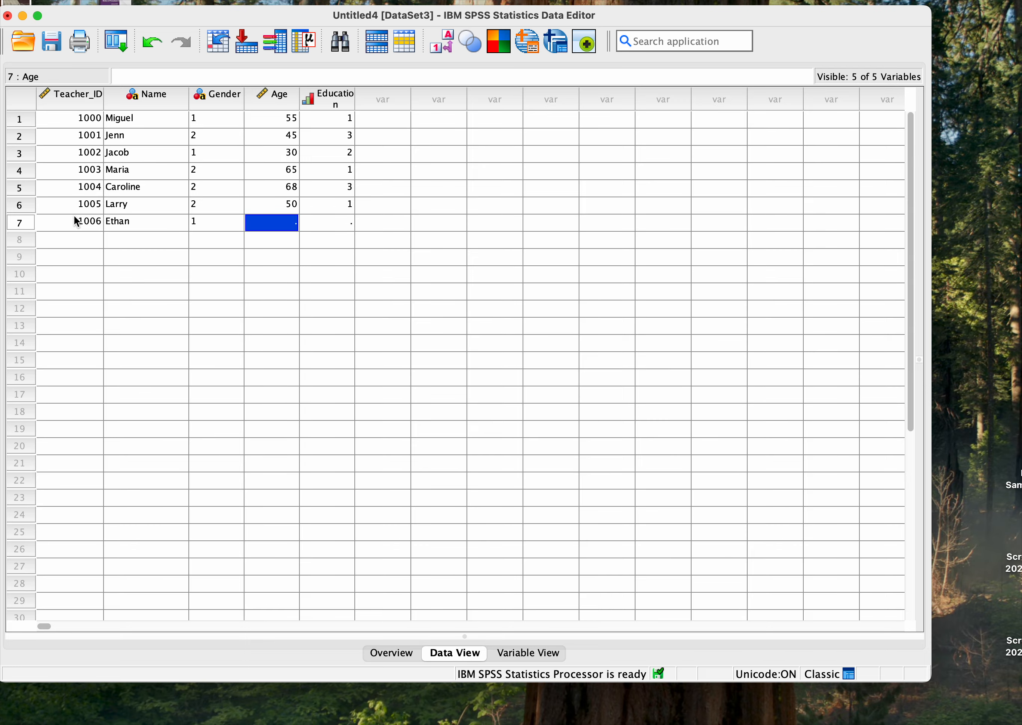
text(40)
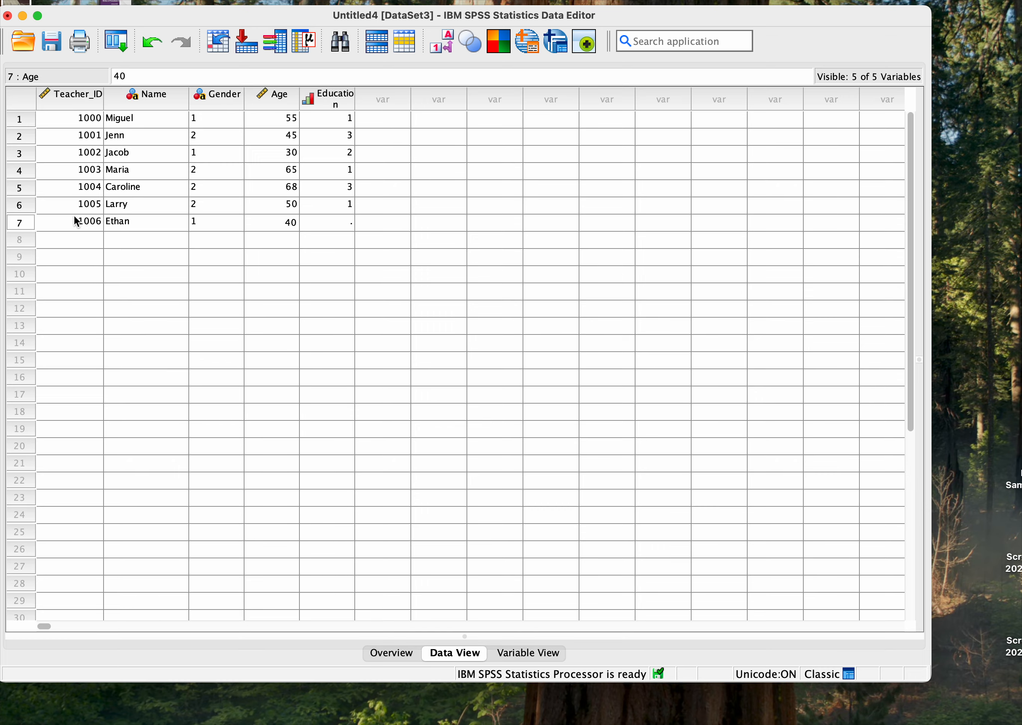
key(Tab)
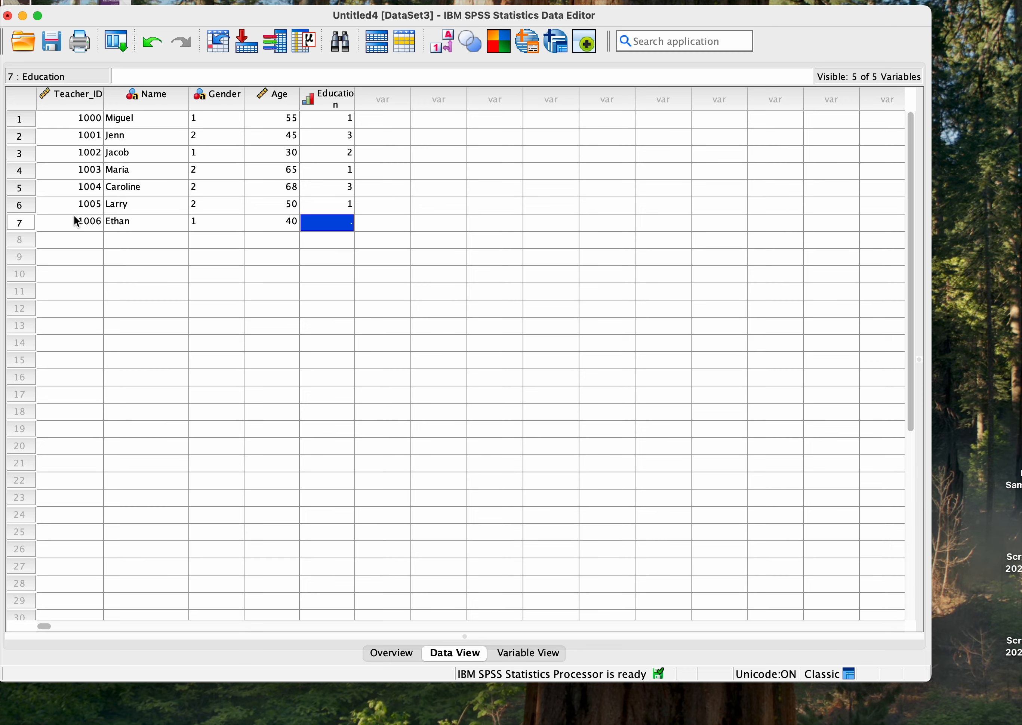
text(2)
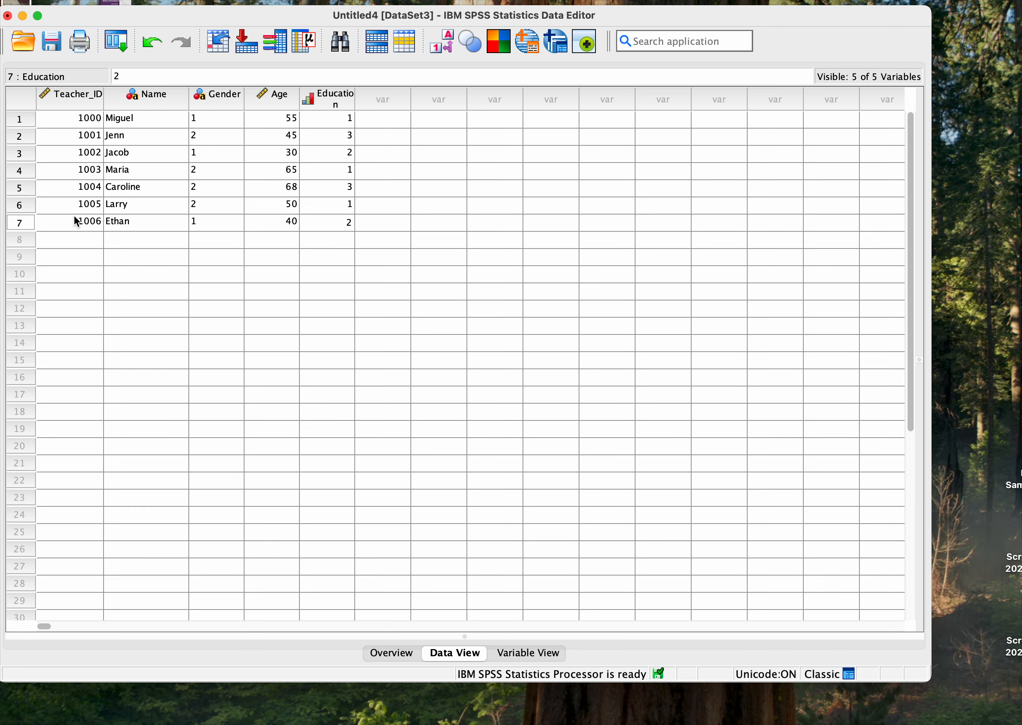
Enter the eighth teacher's ID number and first name in case 8.
click(73, 241)
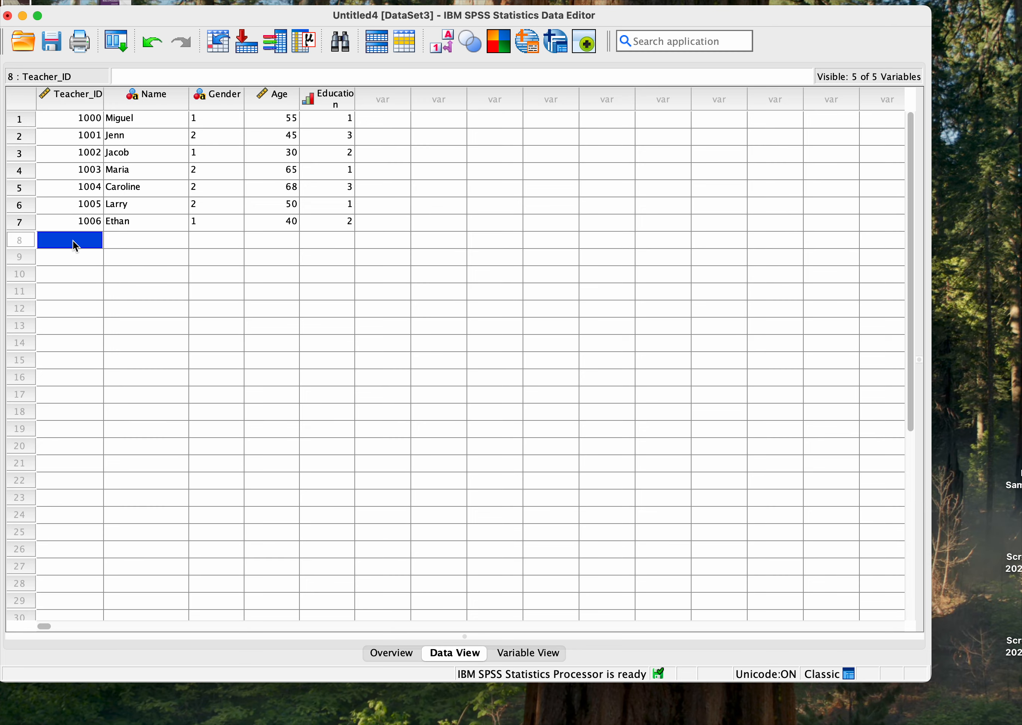
text(1007)
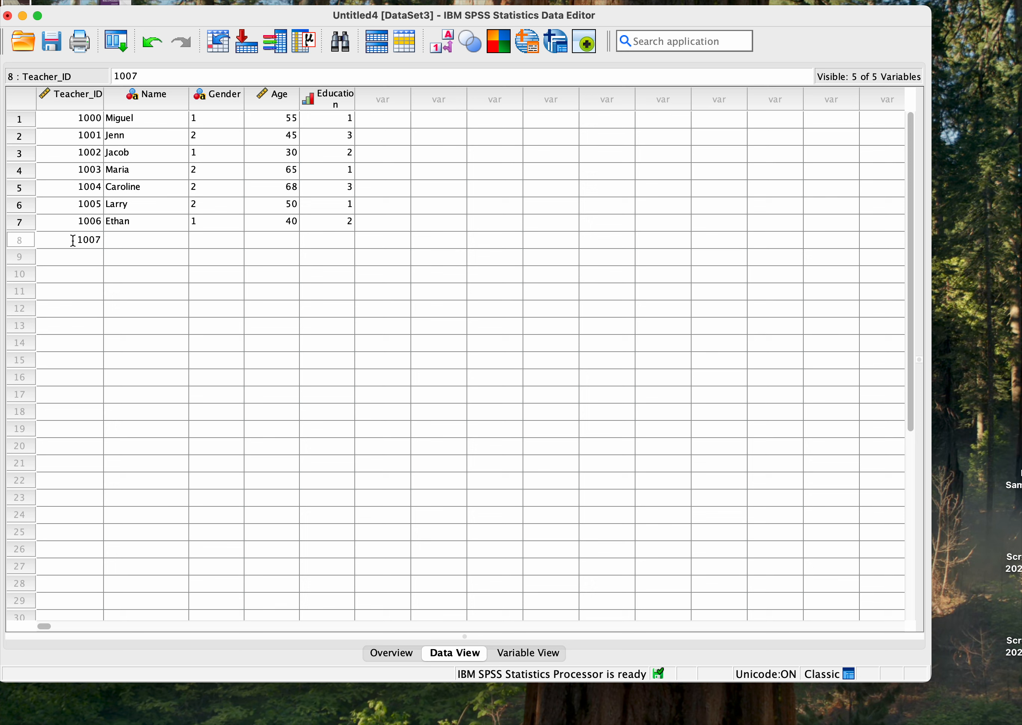
key(Tab)
text(Sara)
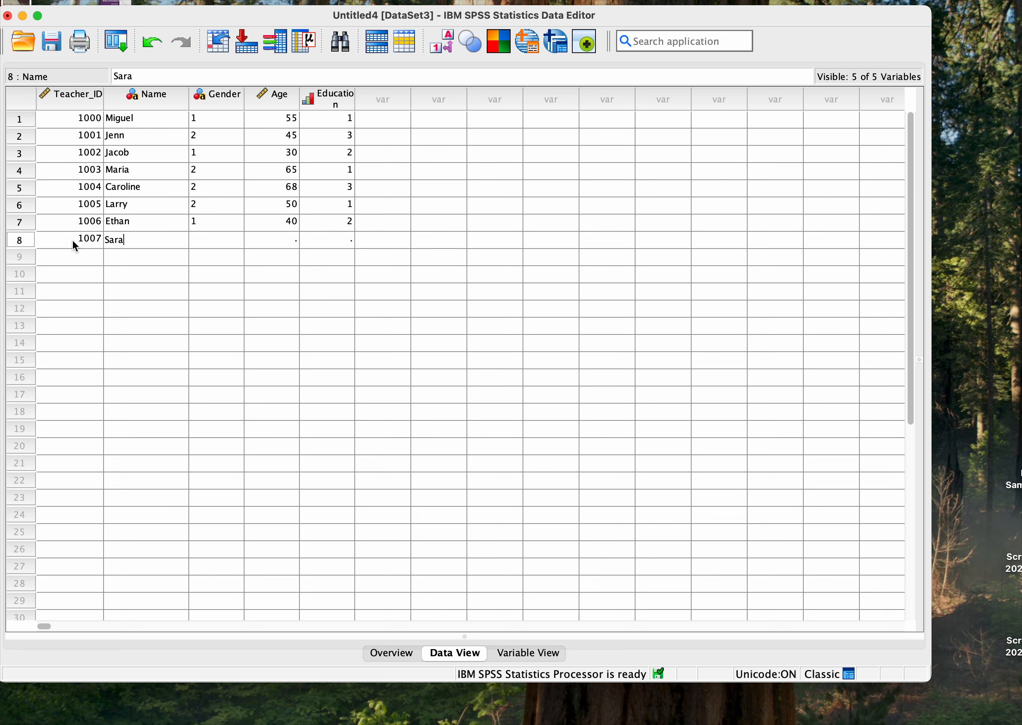
key(Tab)
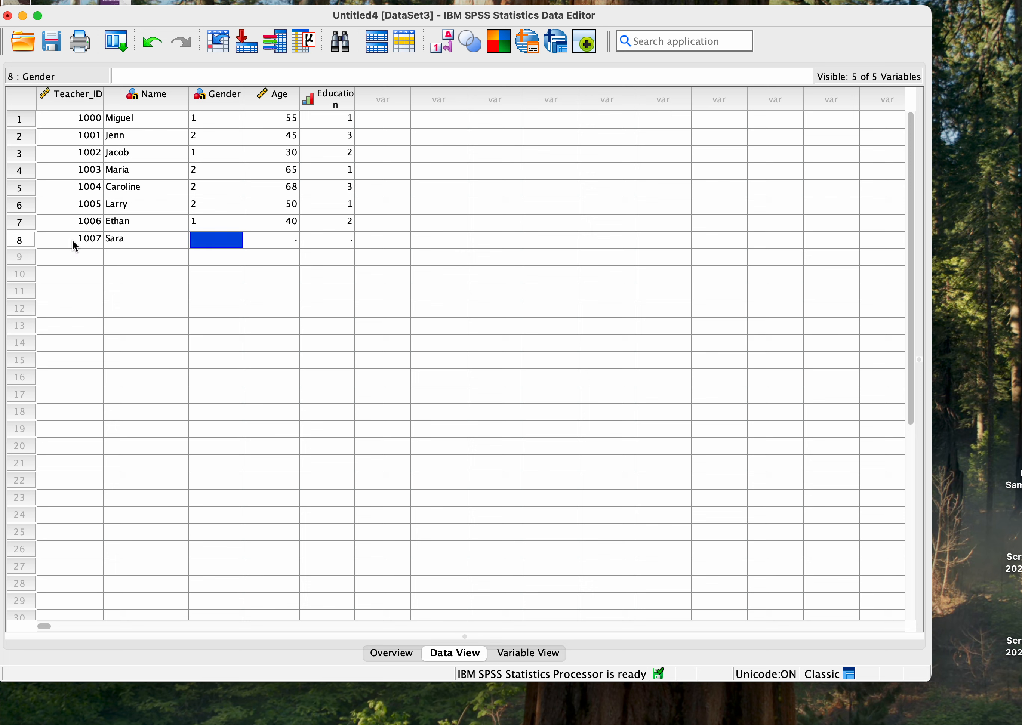
Complete case 8 with gender code 2, age 47 and education code 2.
text(2)
key(Tab)
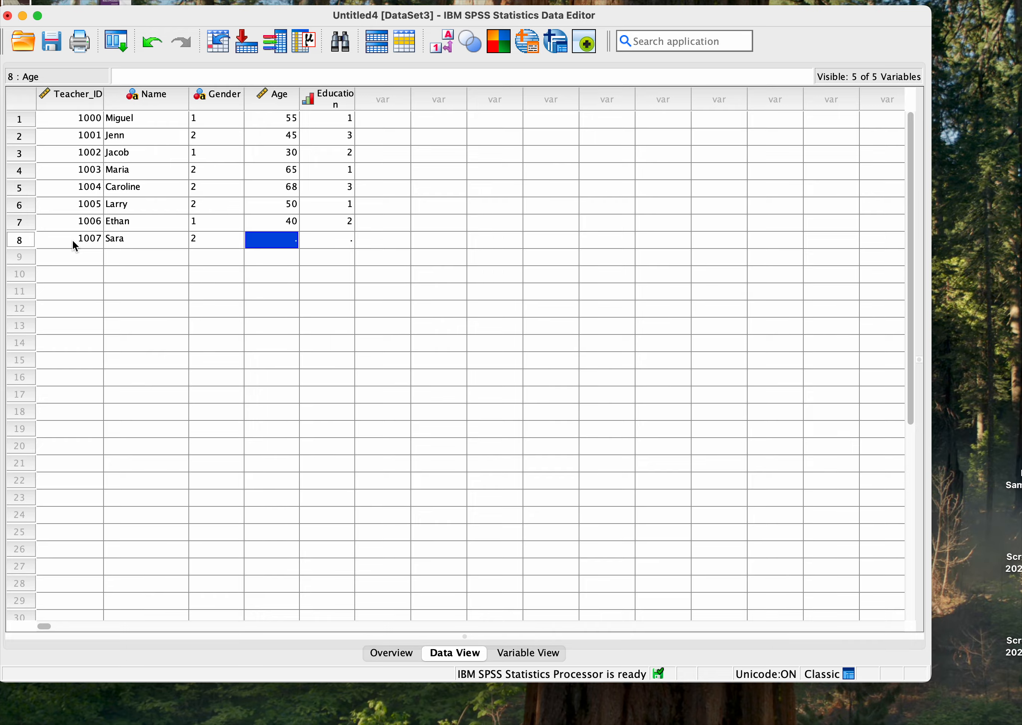
text(47)
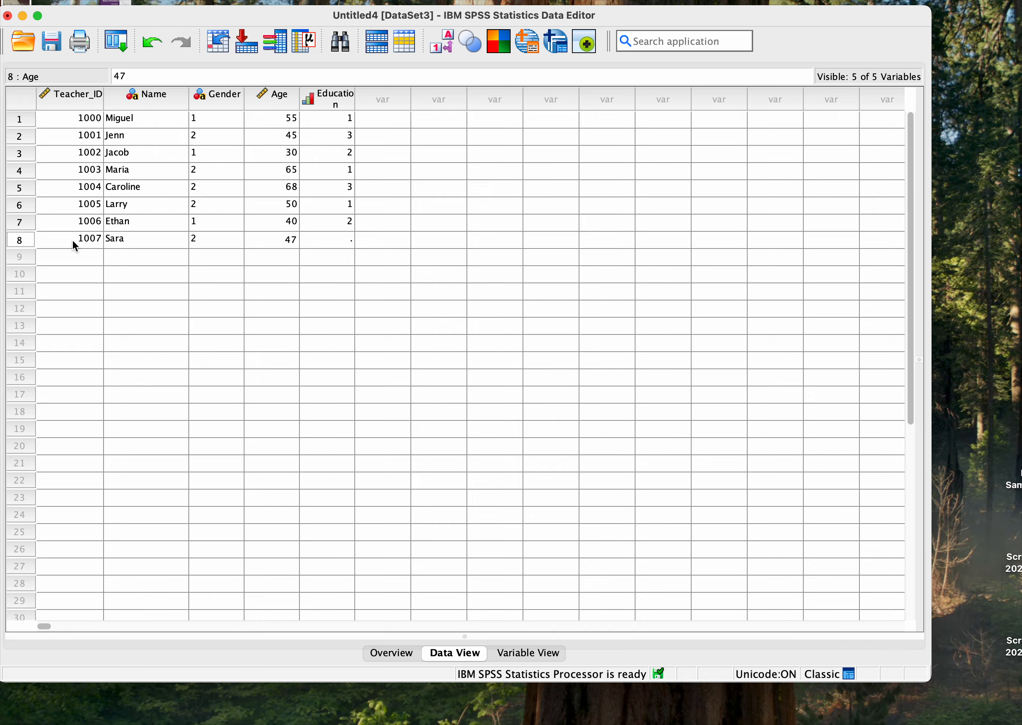
key(Tab)
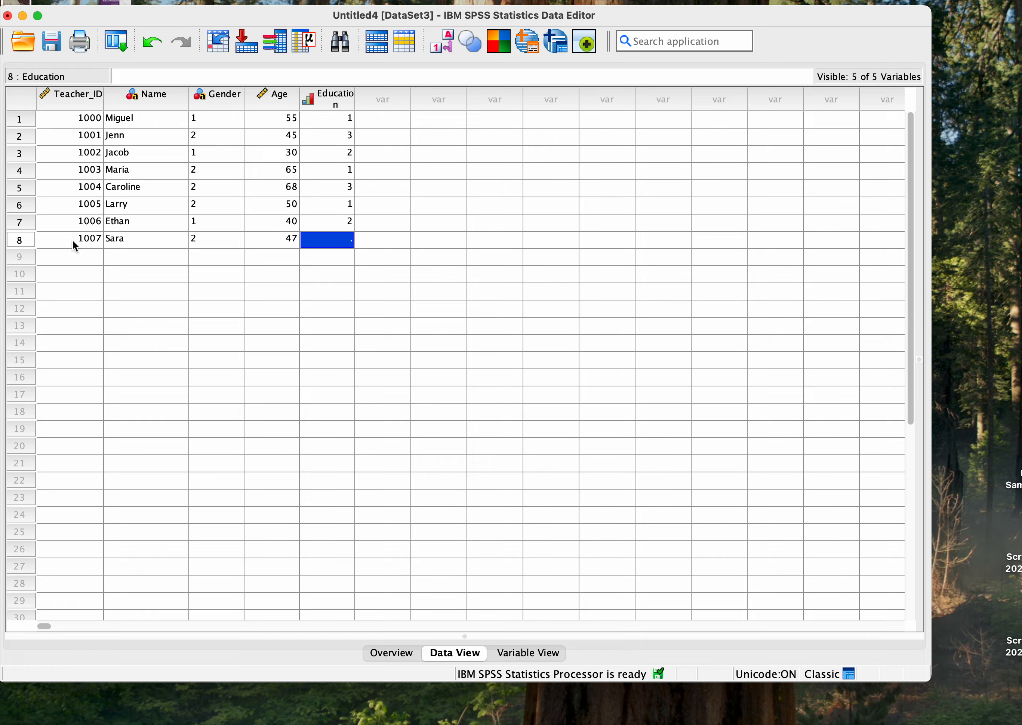
text(2)
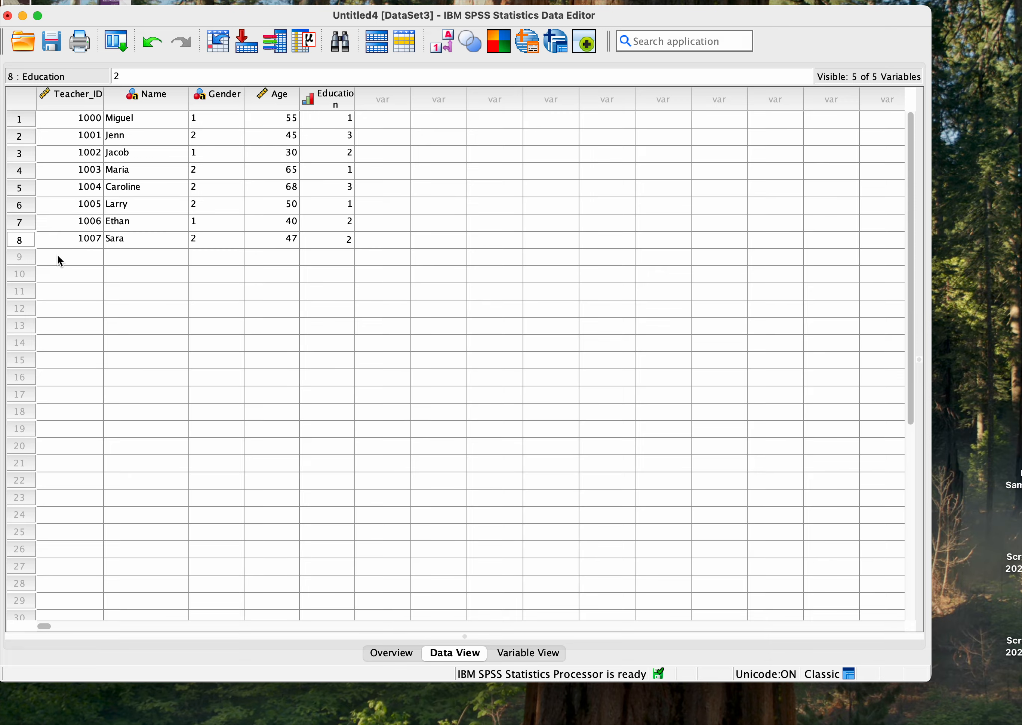
Enter the ninth teacher's ID number and first name in case 9.
click(57, 255)
text(100)
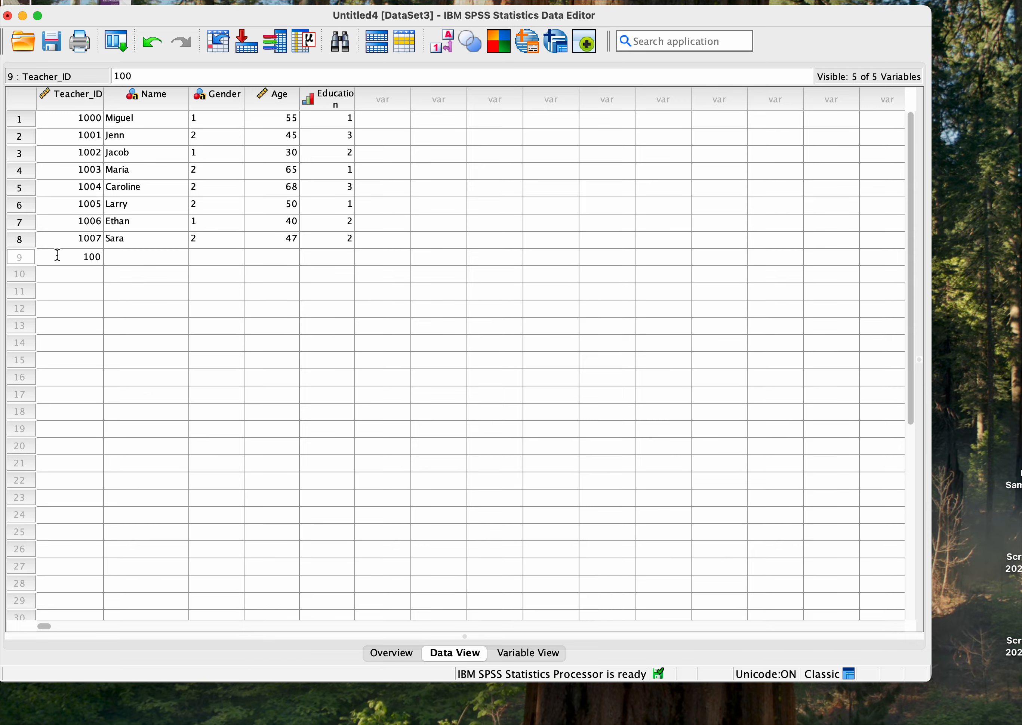
text(8)
key(Tab)
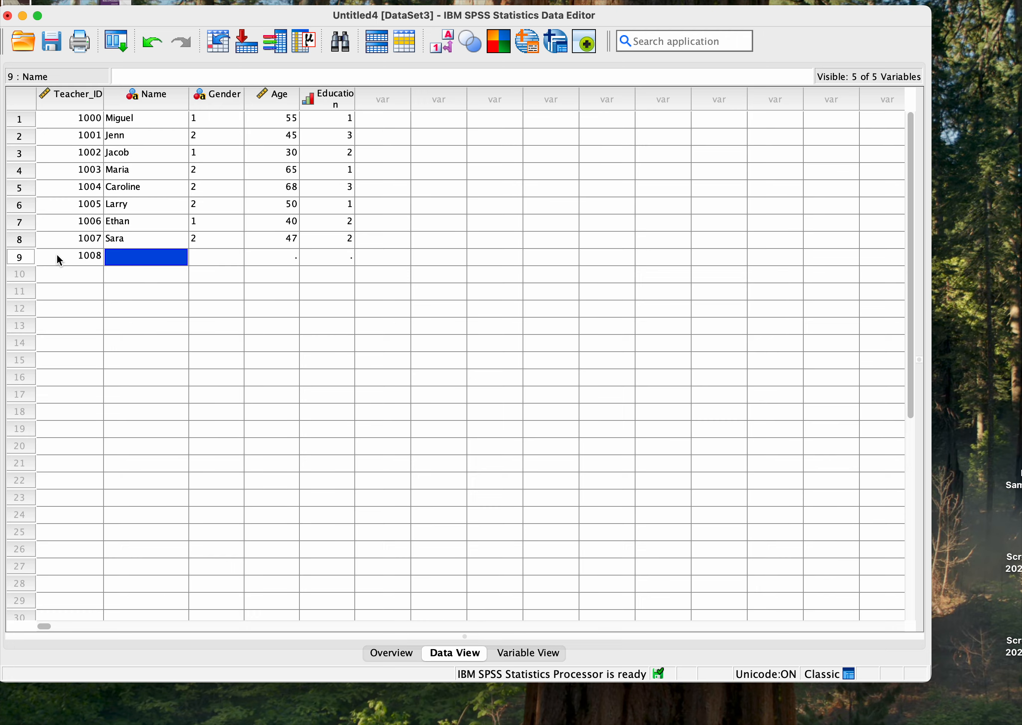
text(Jason)
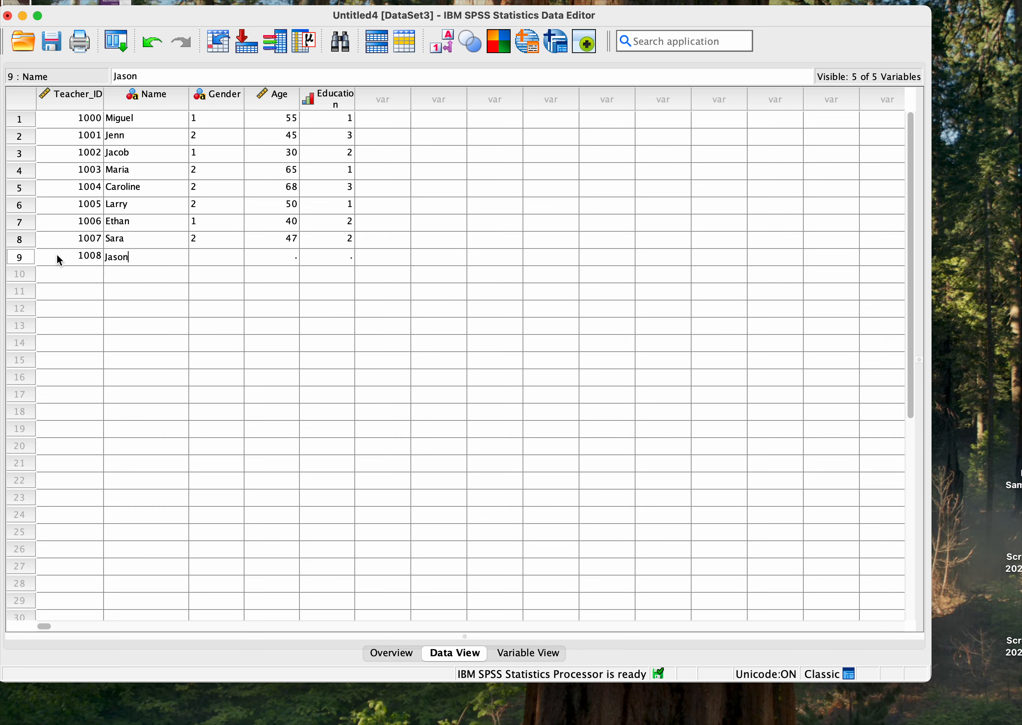
key(Tab)
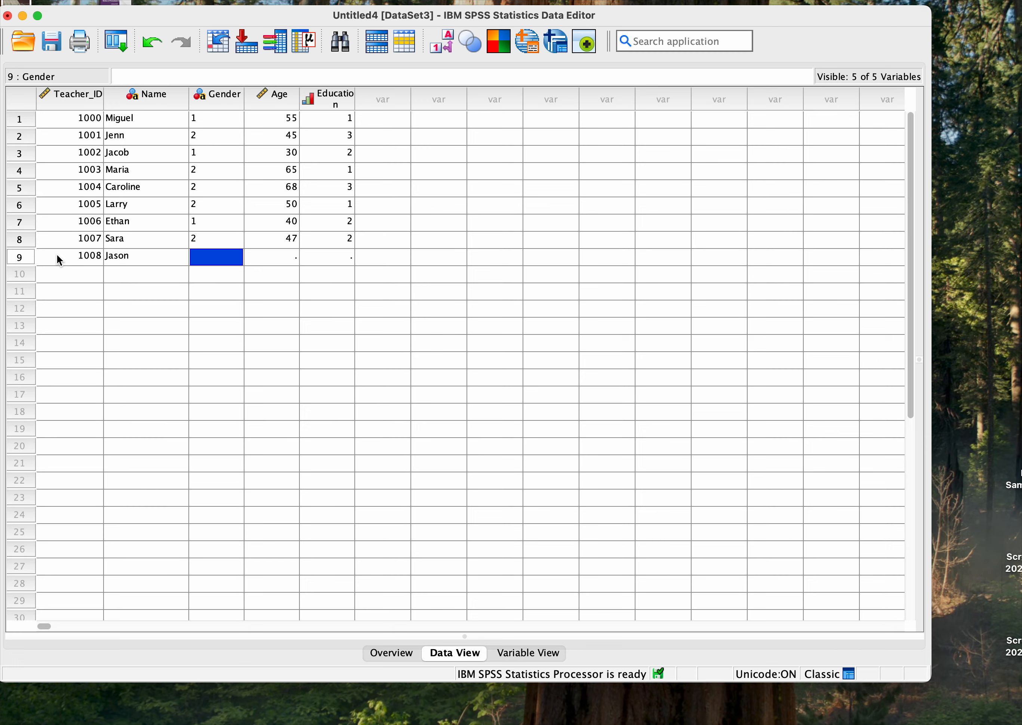
Complete case 9 with gender code 1, age 33 and education code 1.
text(1)
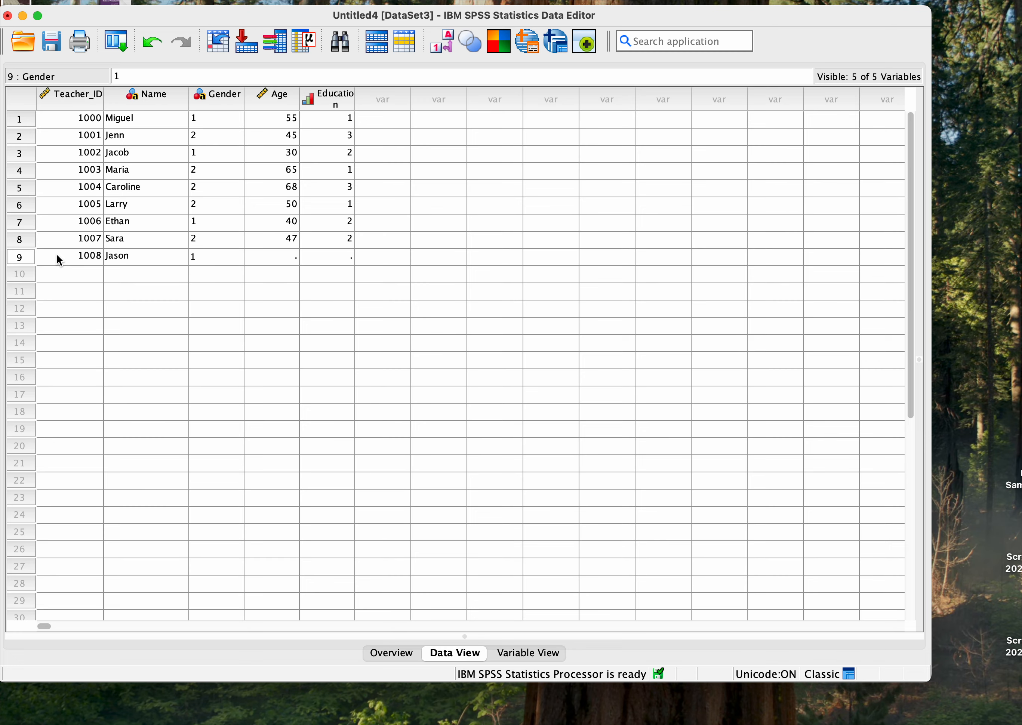
key(Tab)
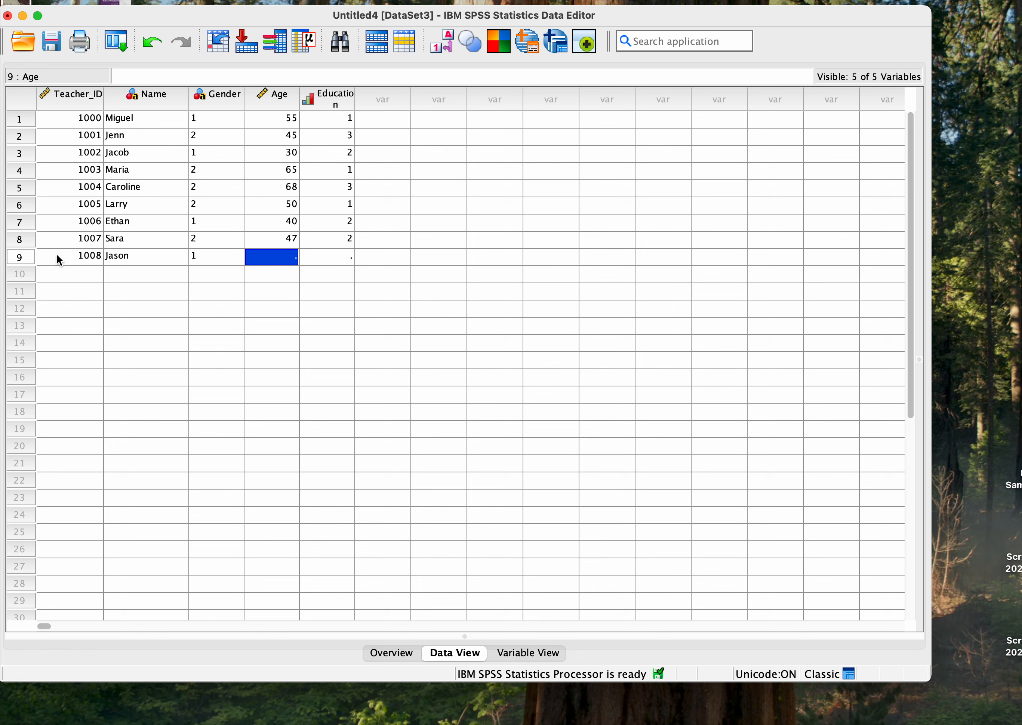
text(33)
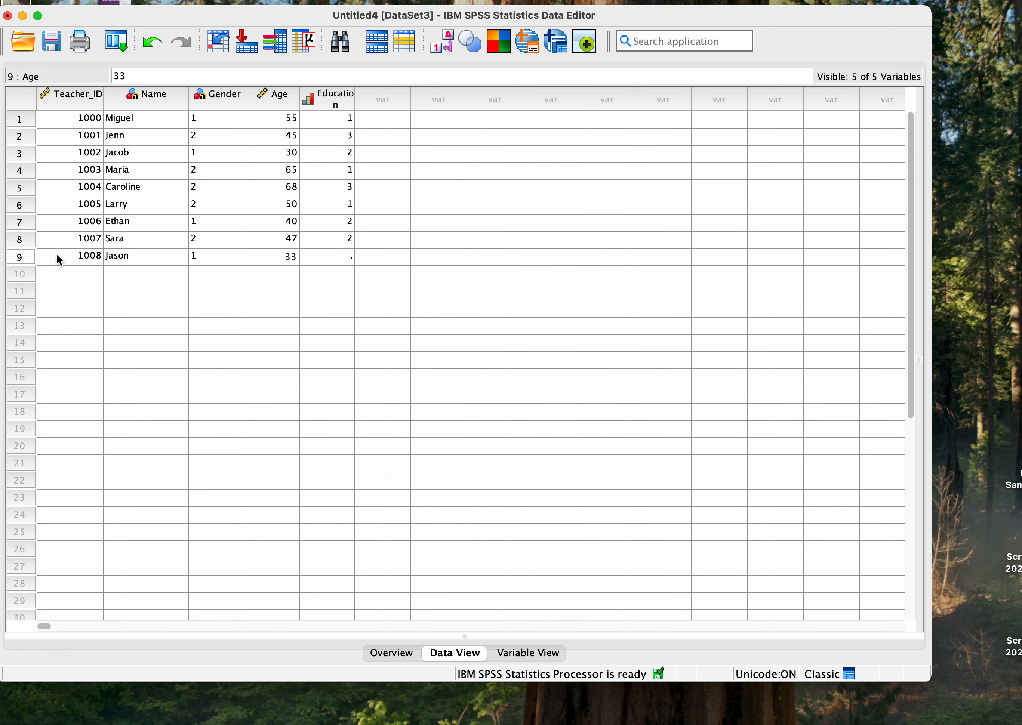
key(Tab)
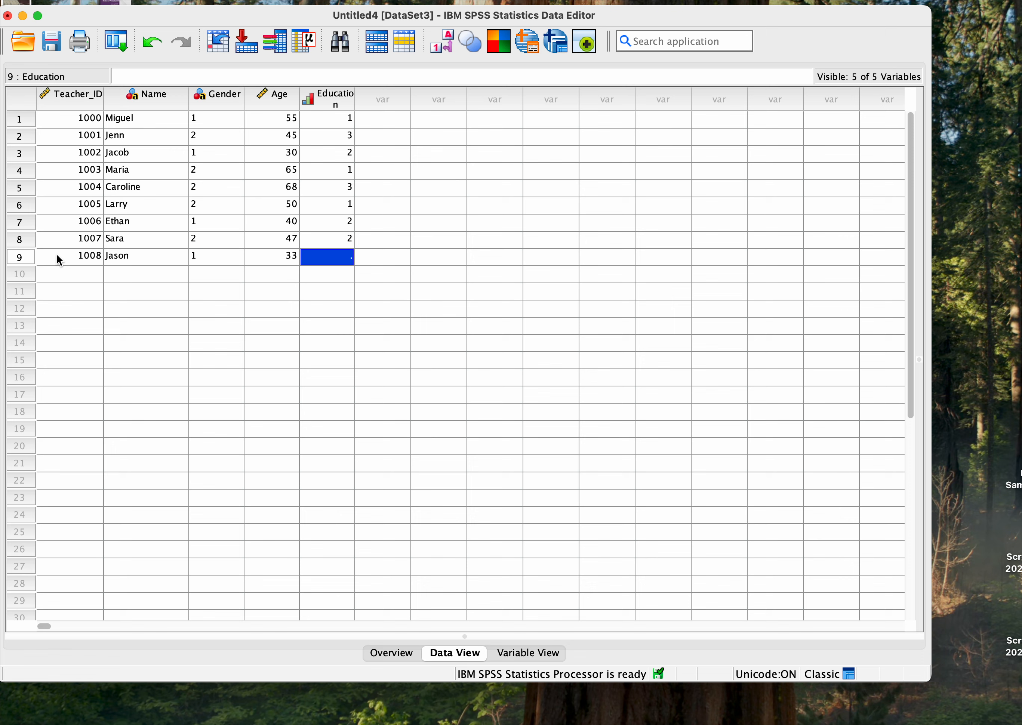
text(1)
Enter the tenth teacher's ID number and first name in case 10.
click(81, 275)
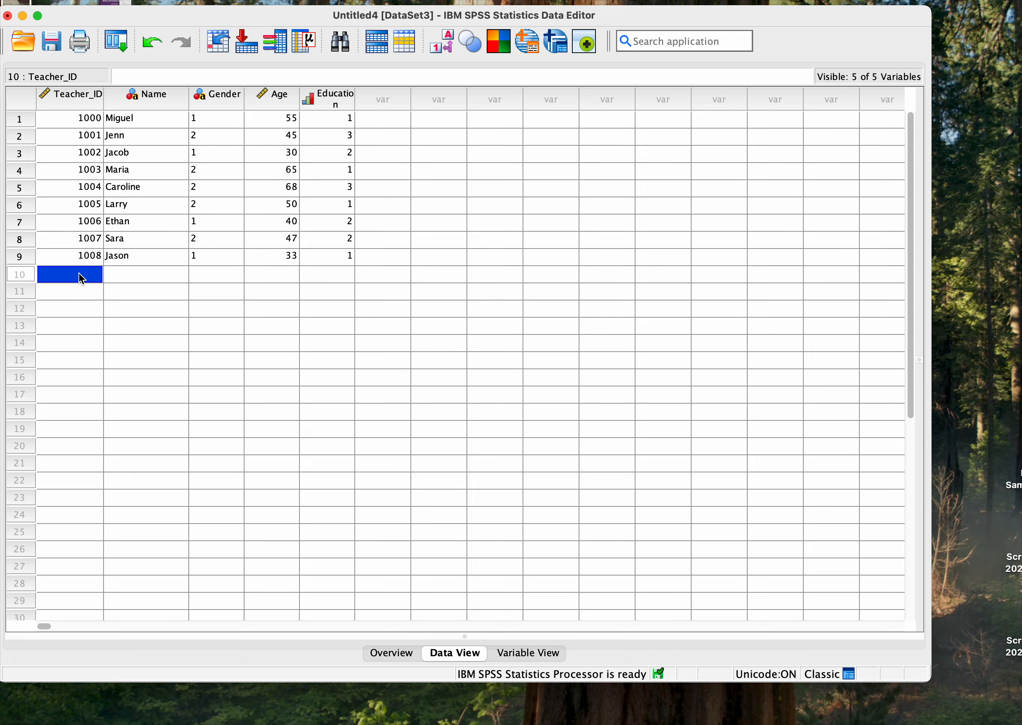
text(1)
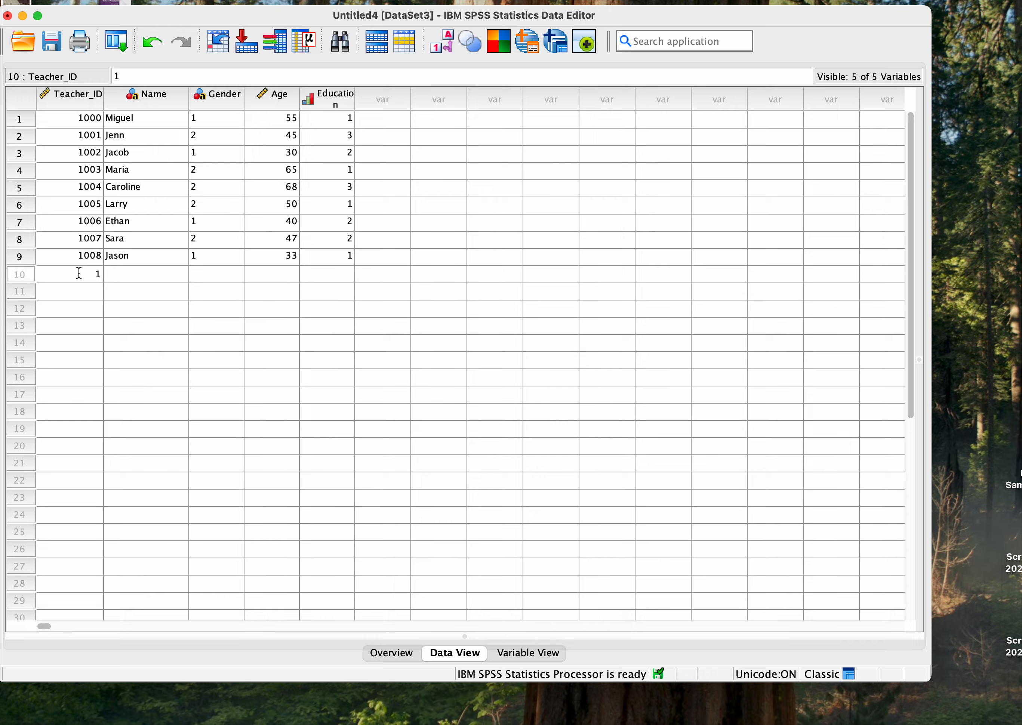
text(009)
key(Tab)
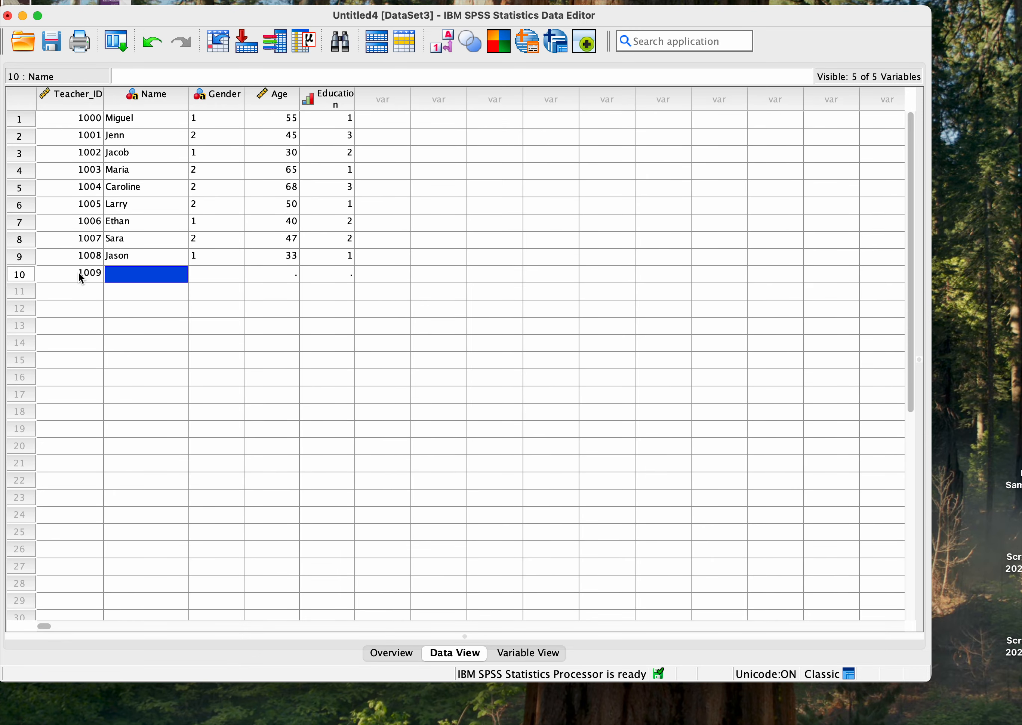
text(C)
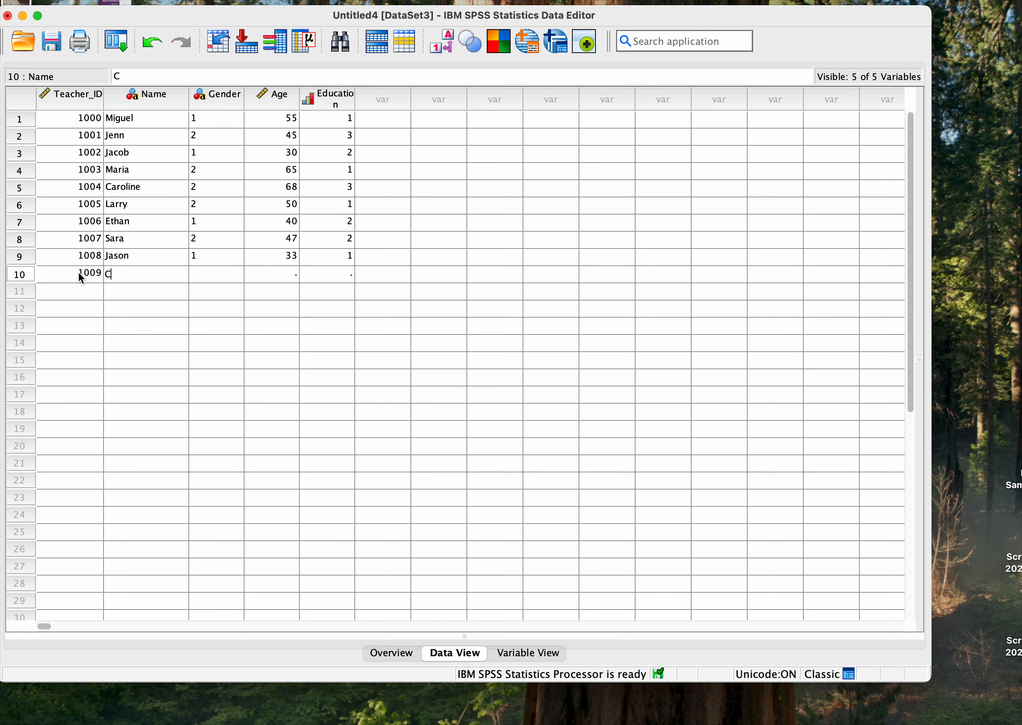
text(hristine)
Complete case 10 with gender code 2, age 28 and education code 2.
click(200, 270)
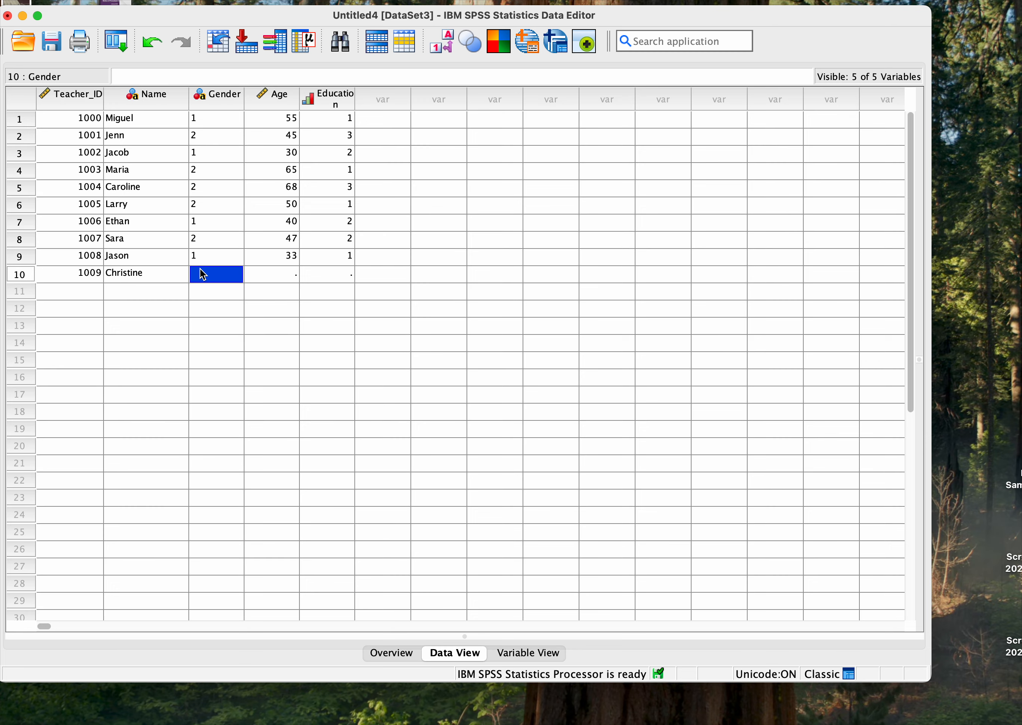
text(2)
key(Tab)
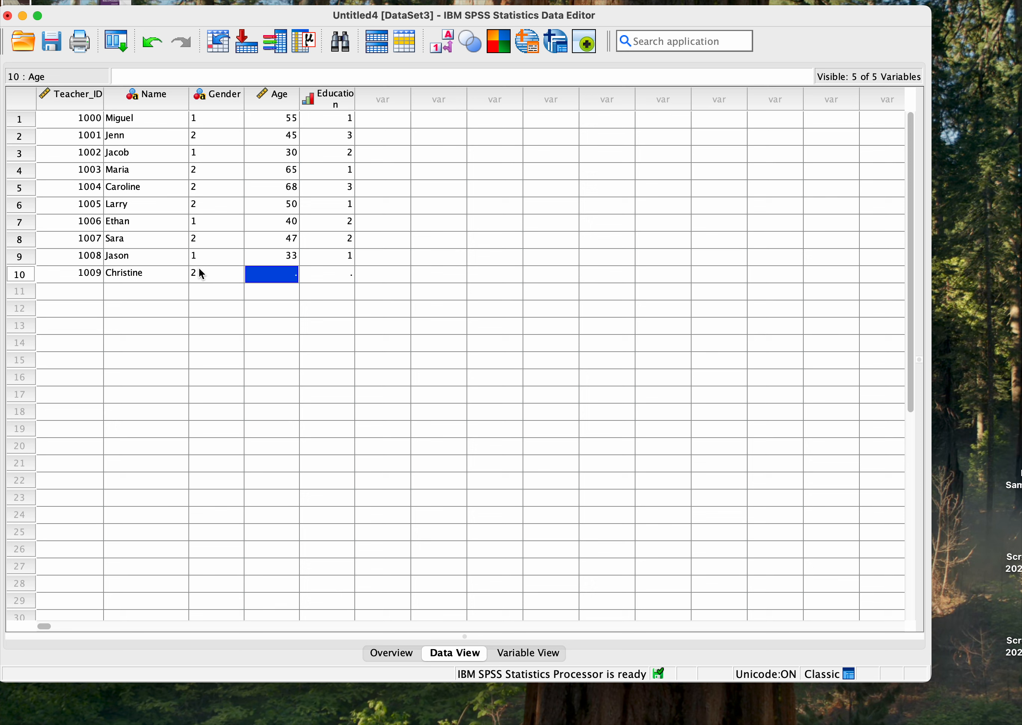
text(2)
text(8)
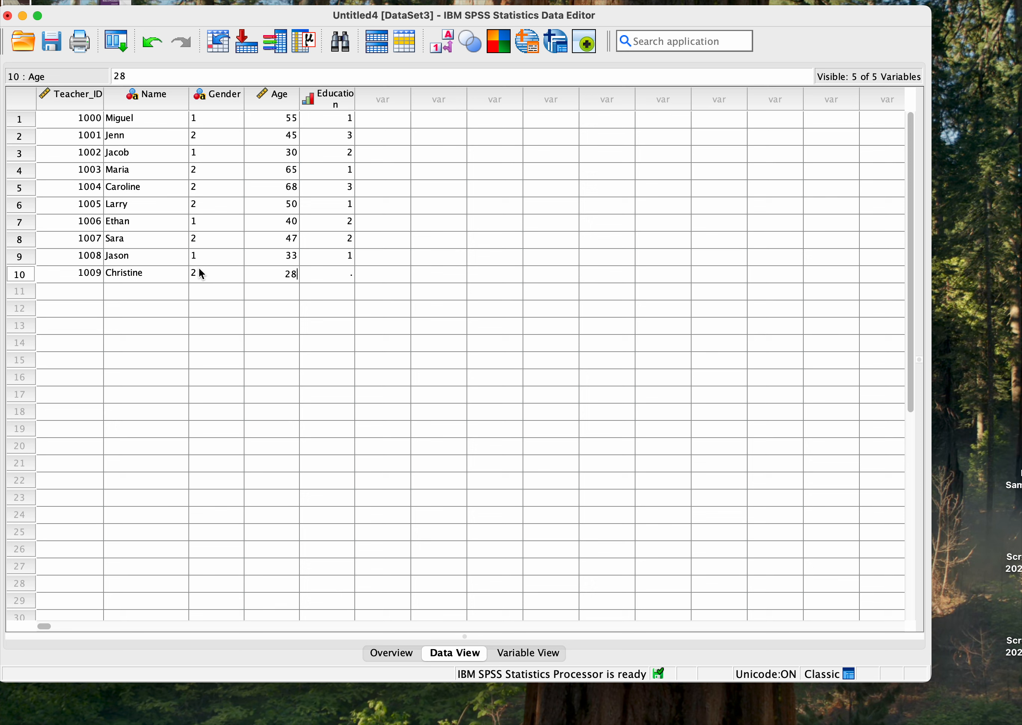
key(Tab)
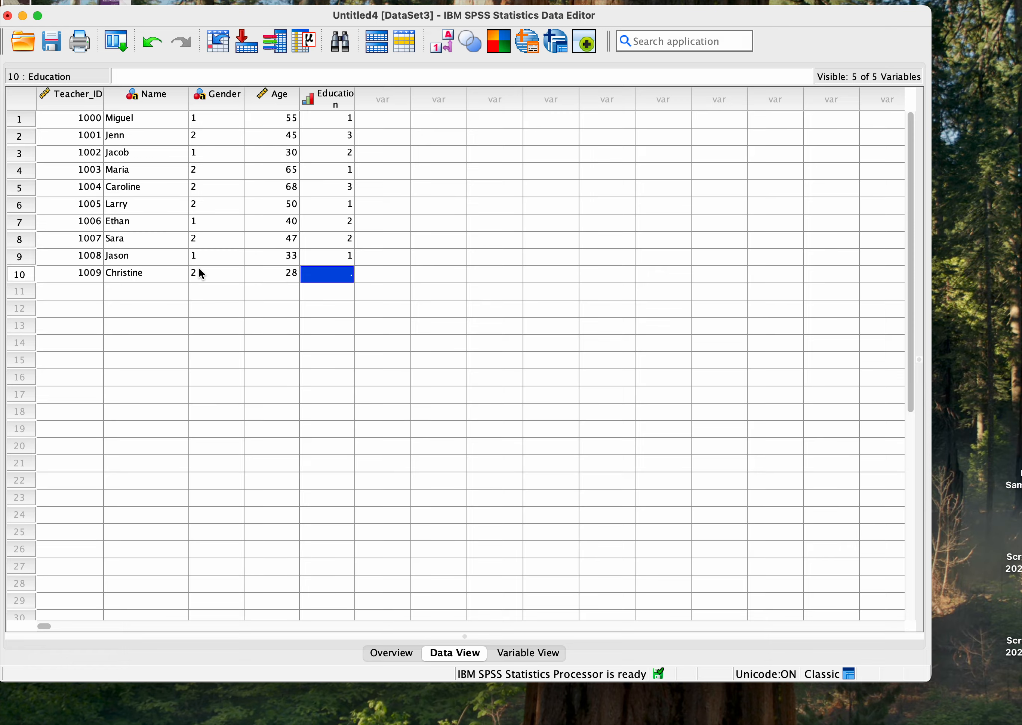
text(2)
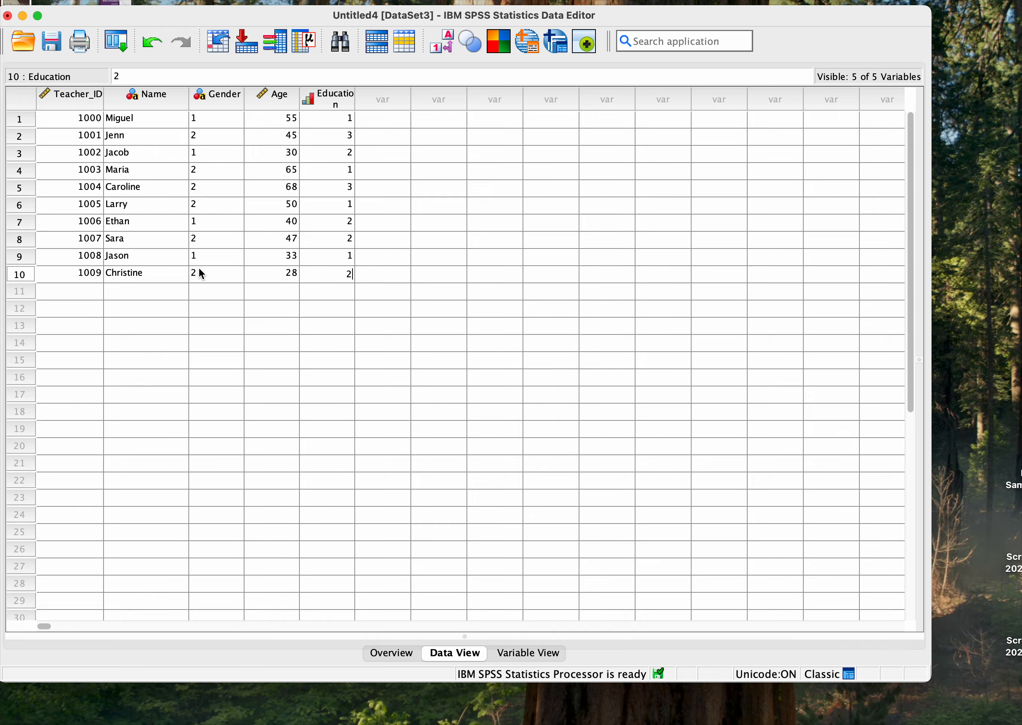
Enter the eleventh teacher's ID number and first name in case 11.
click(85, 295)
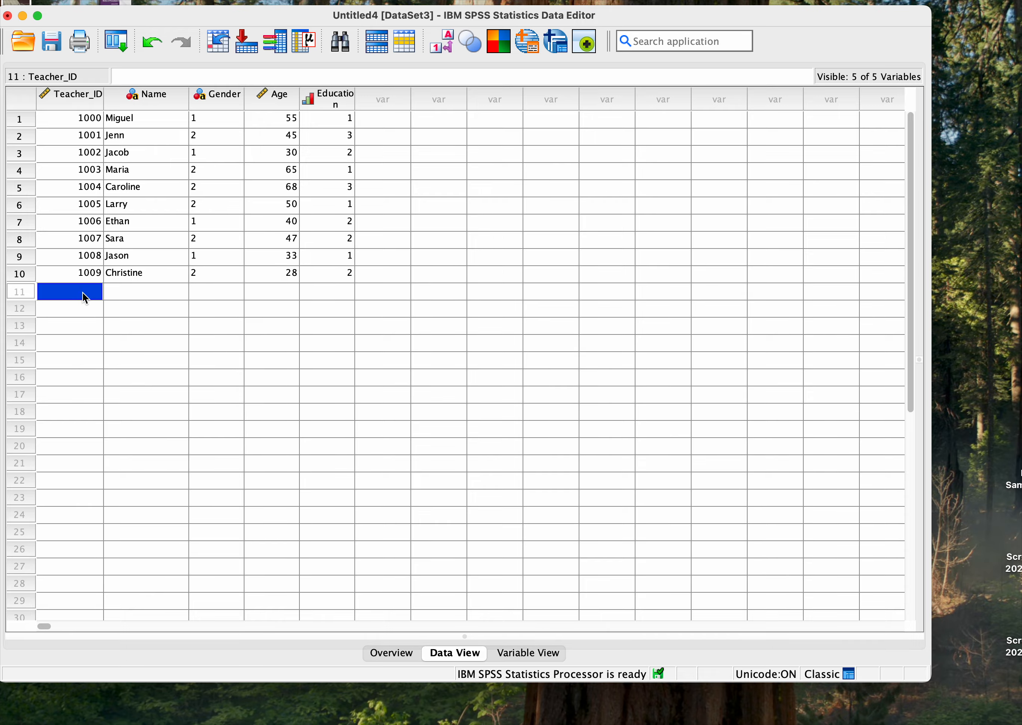
text(10)
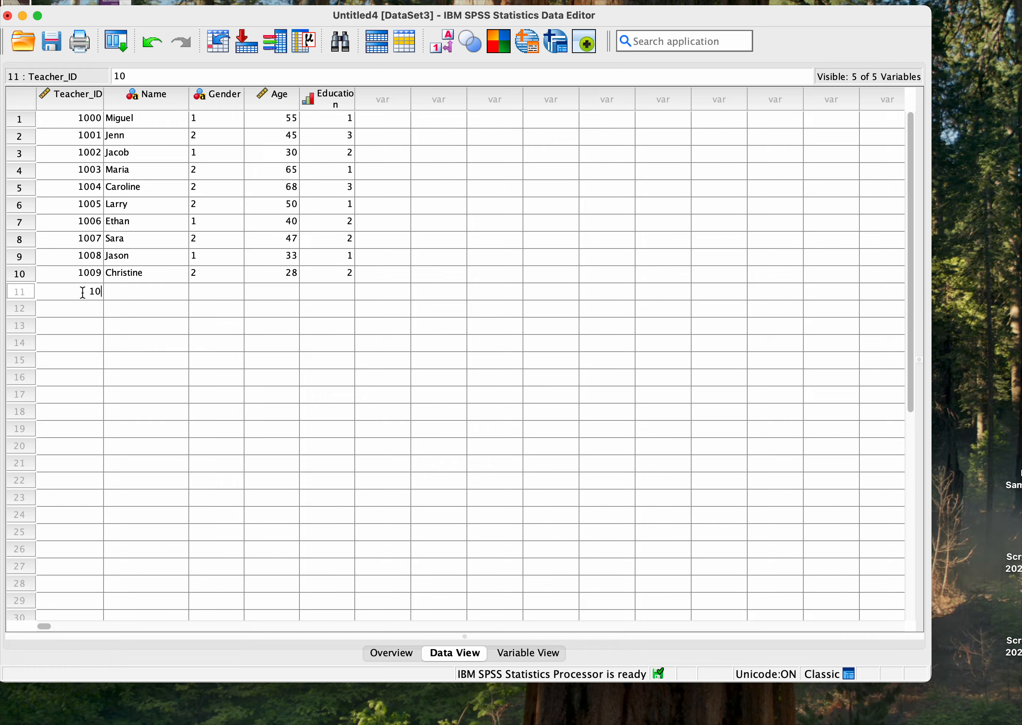
text(10)
key(Tab)
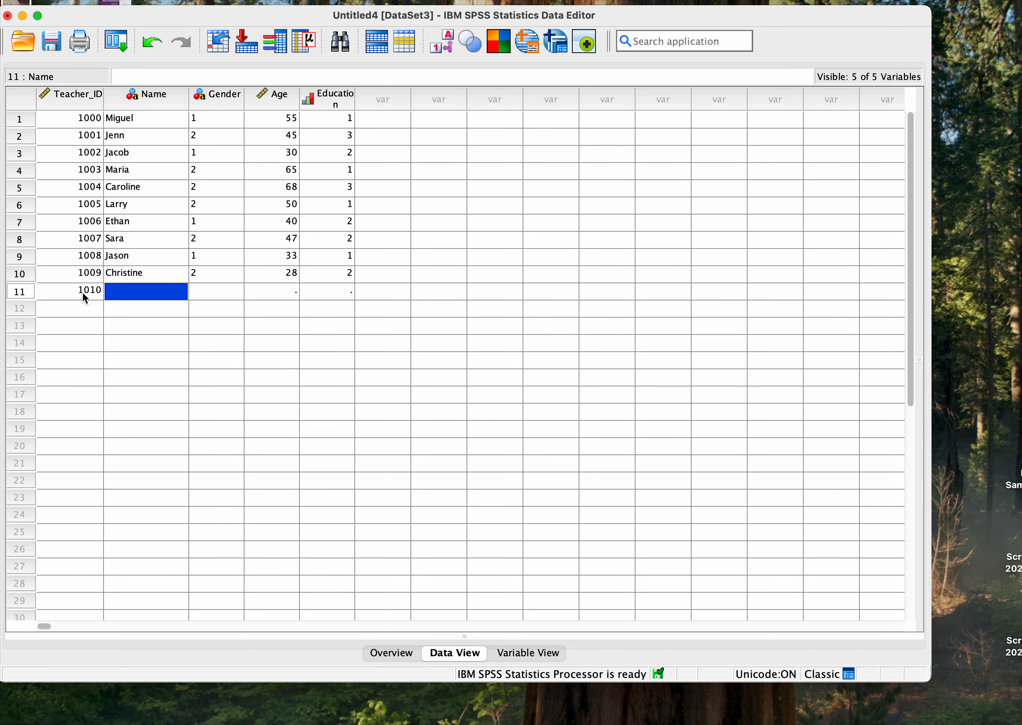
text(Bob)
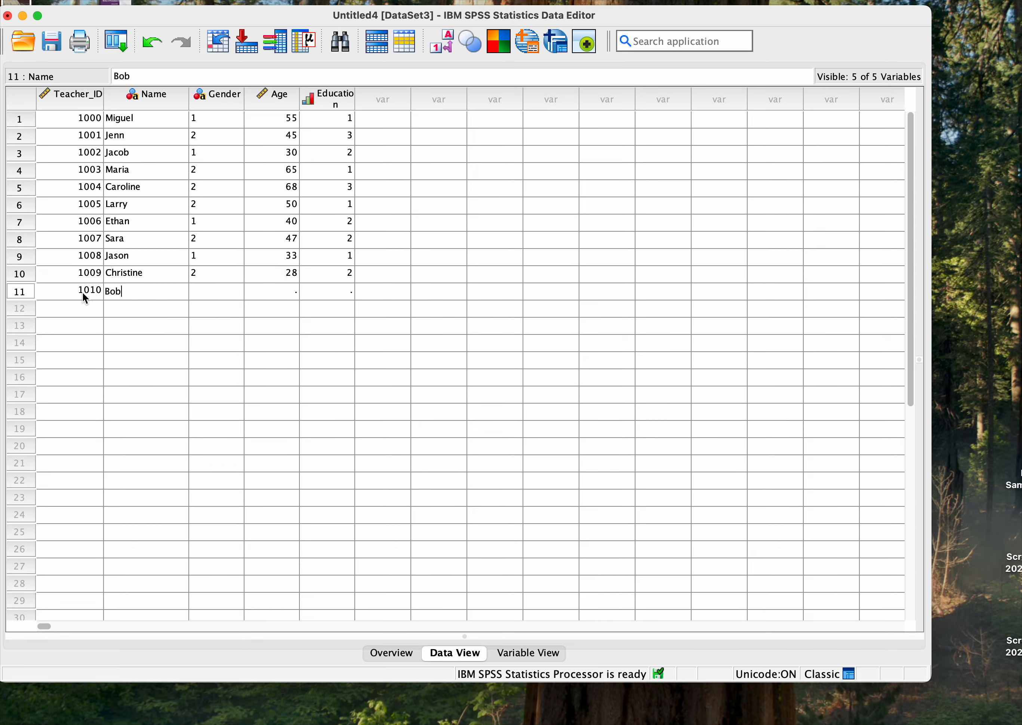
key(Tab)
Complete case 11 with gender code 1, age 59 and education code 3.
text(1)
key(Tab)
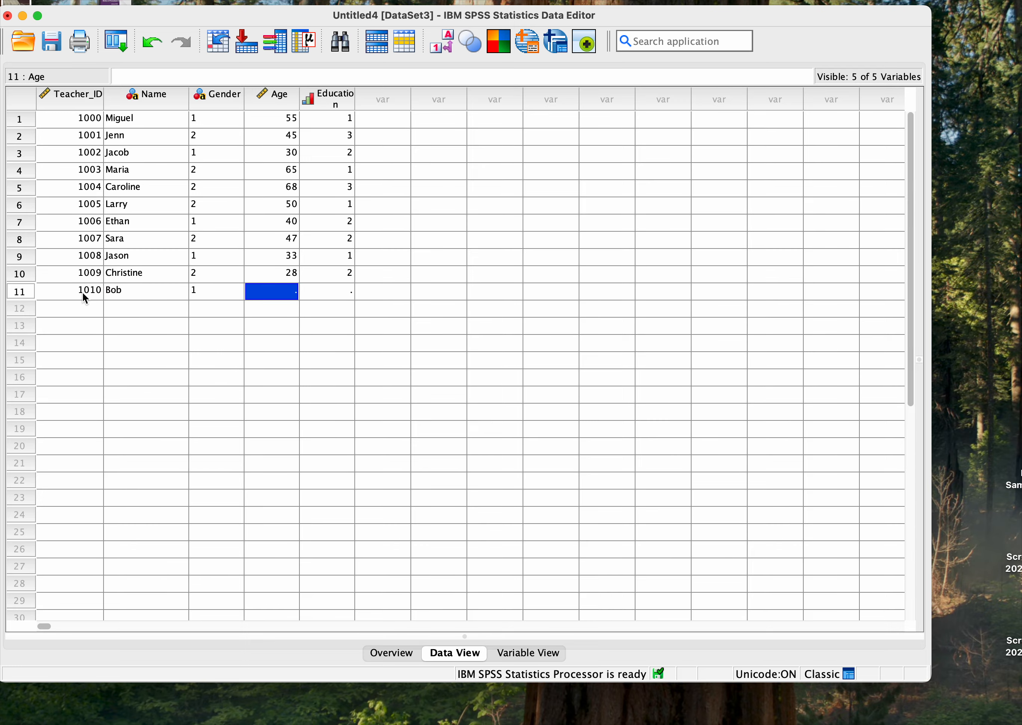
text(59)
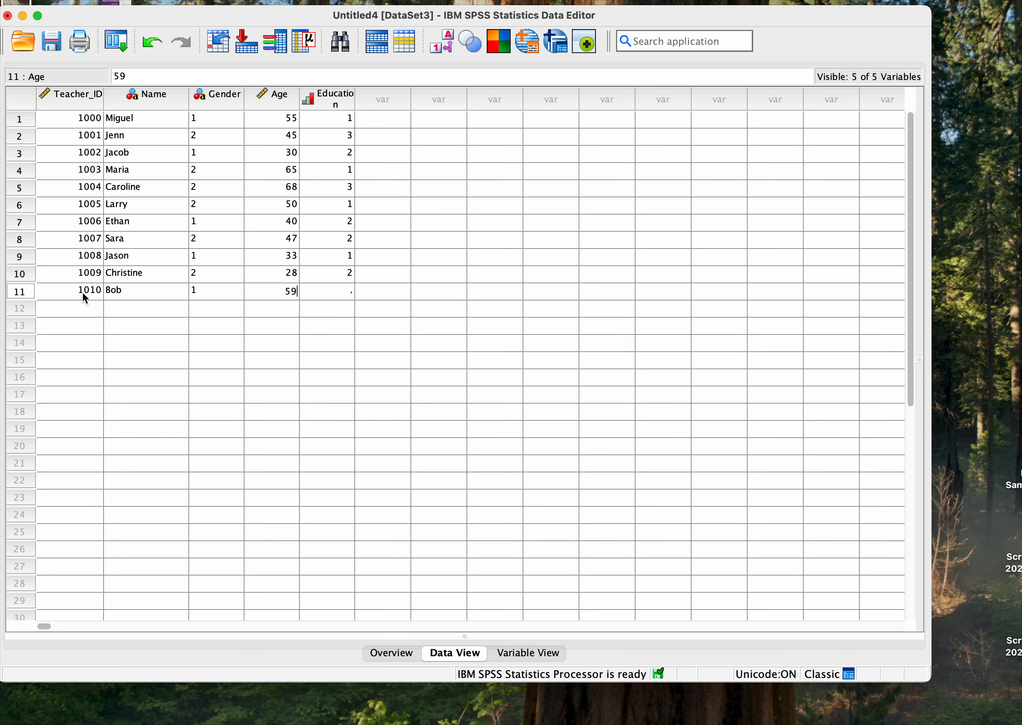
key(Tab)
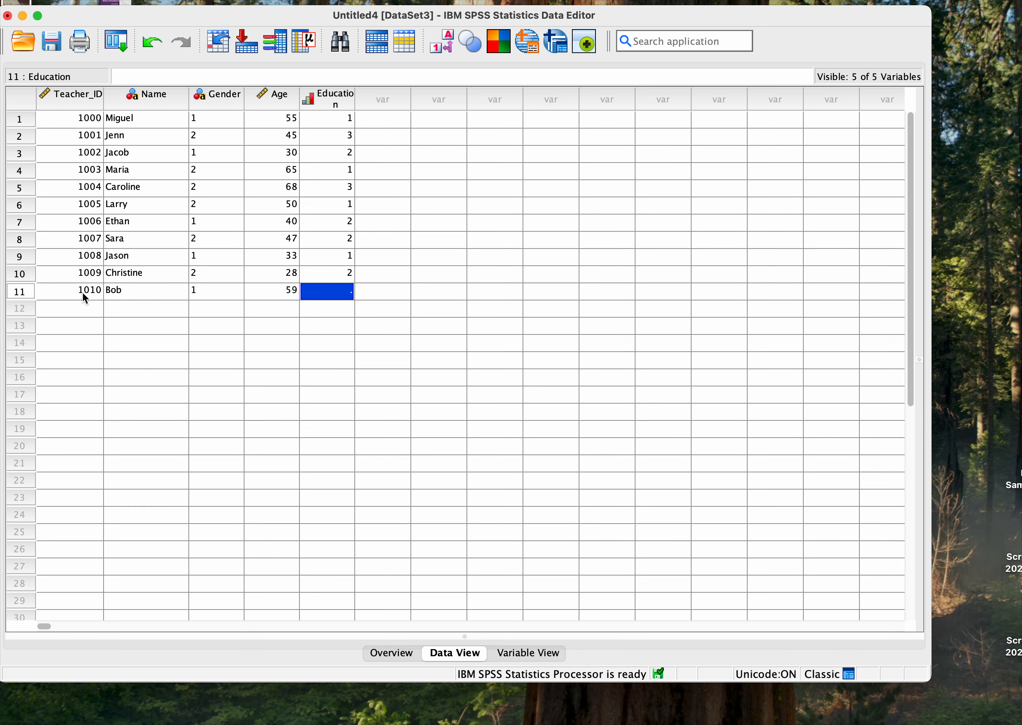
text(3)
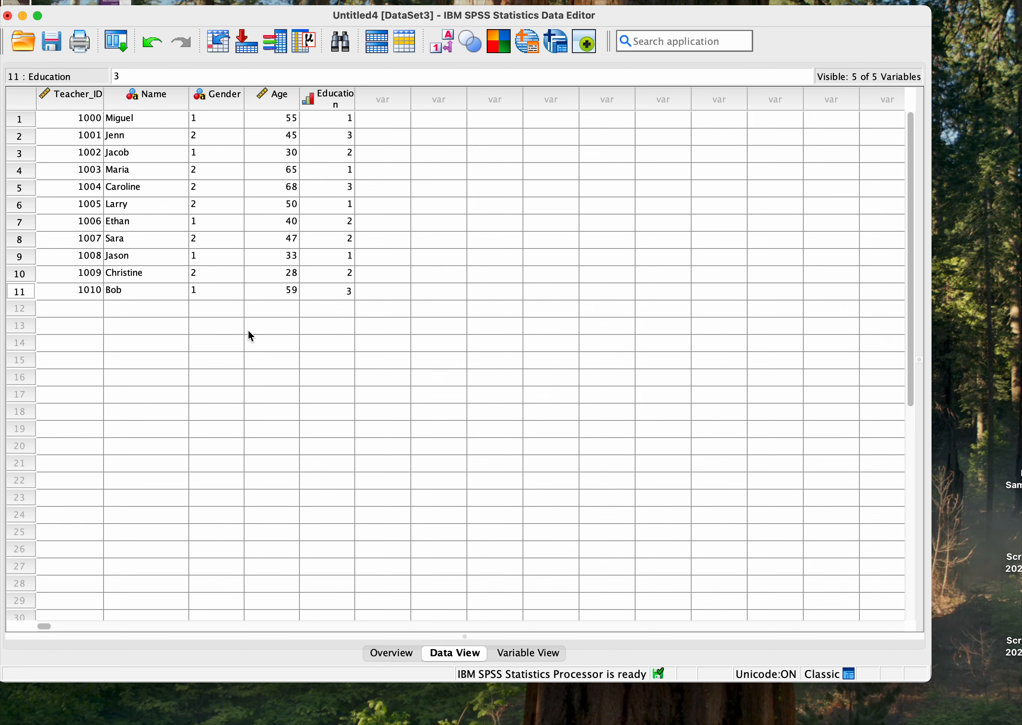
Save the dataset as "DSHS Teacher Demographics, Level of Education1.sav" in SPSS Statistics format.
click(534, 654)
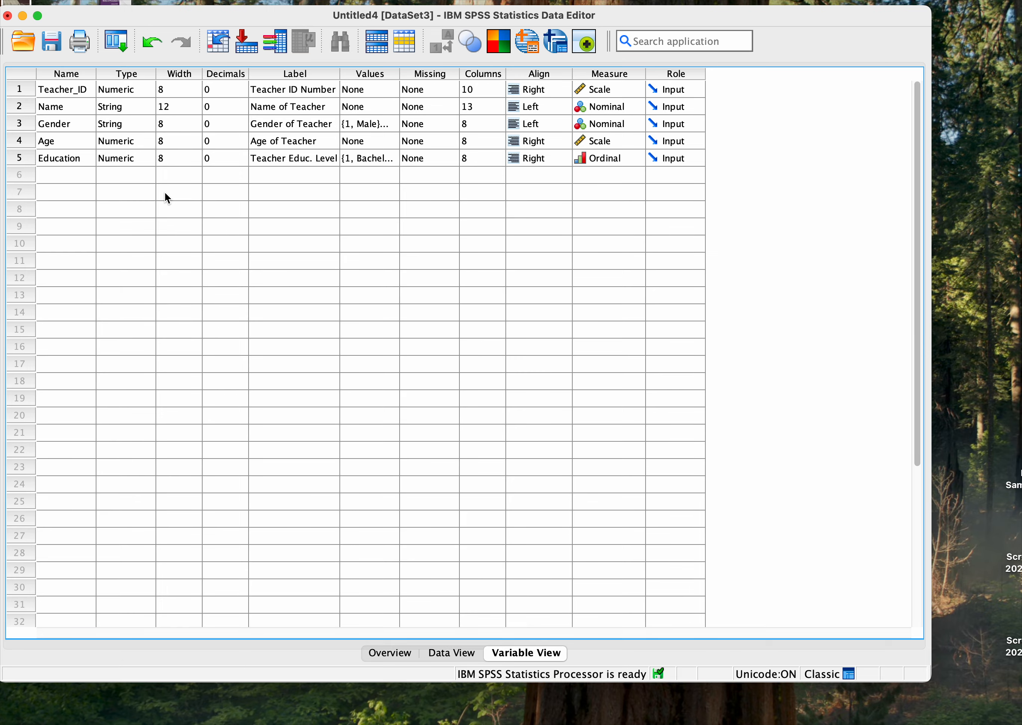
click(50, 43)
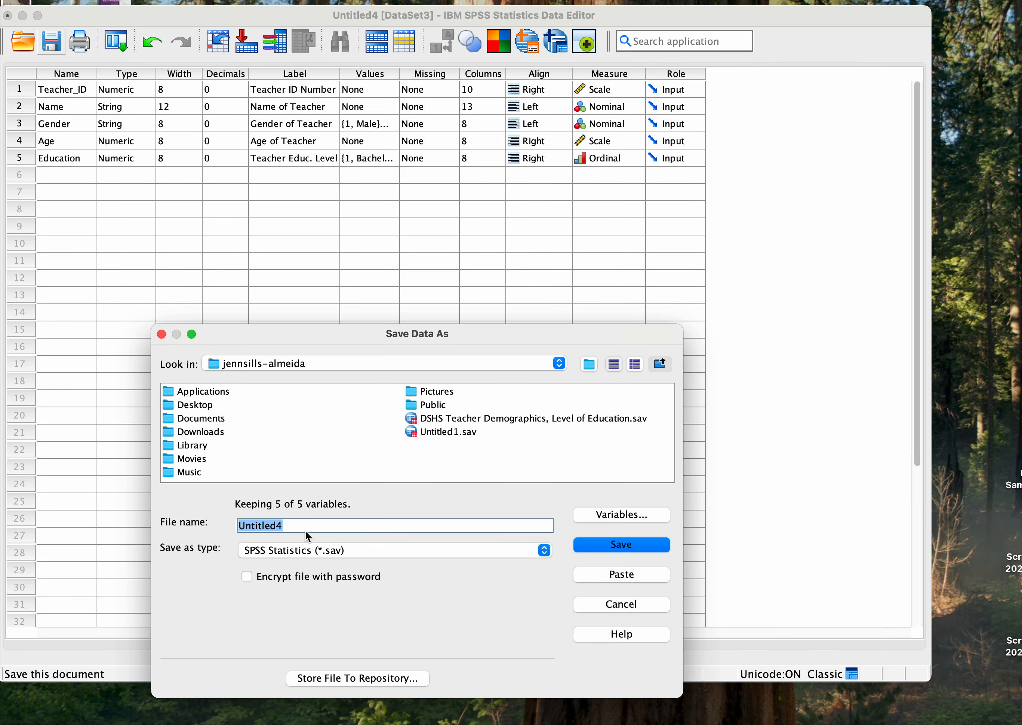
text(DSHS)
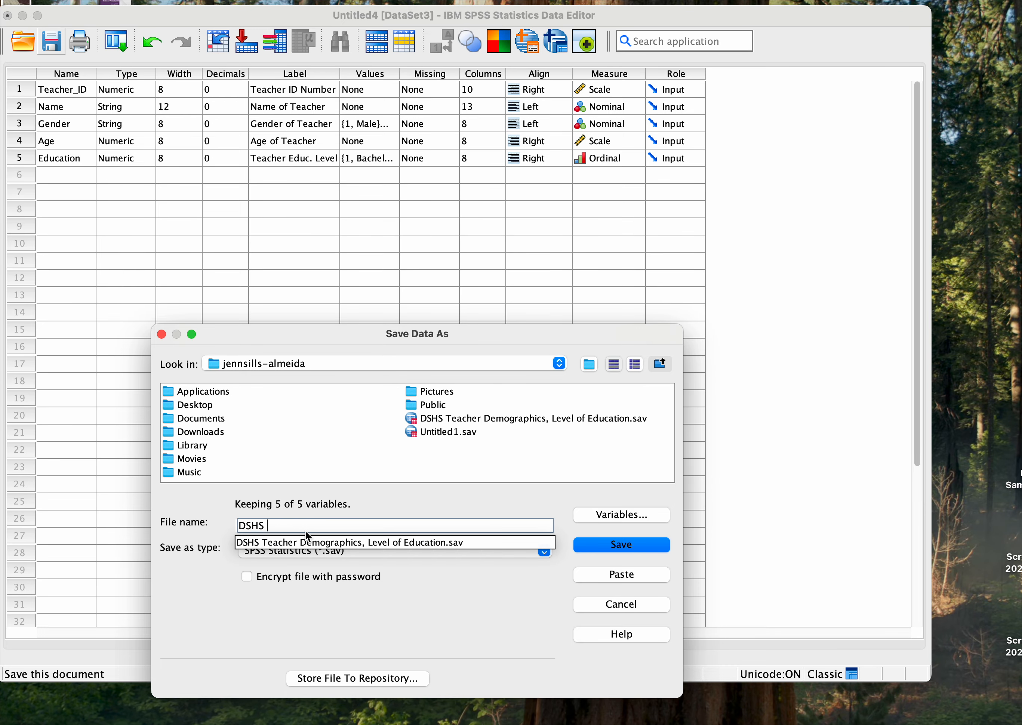
click(308, 543)
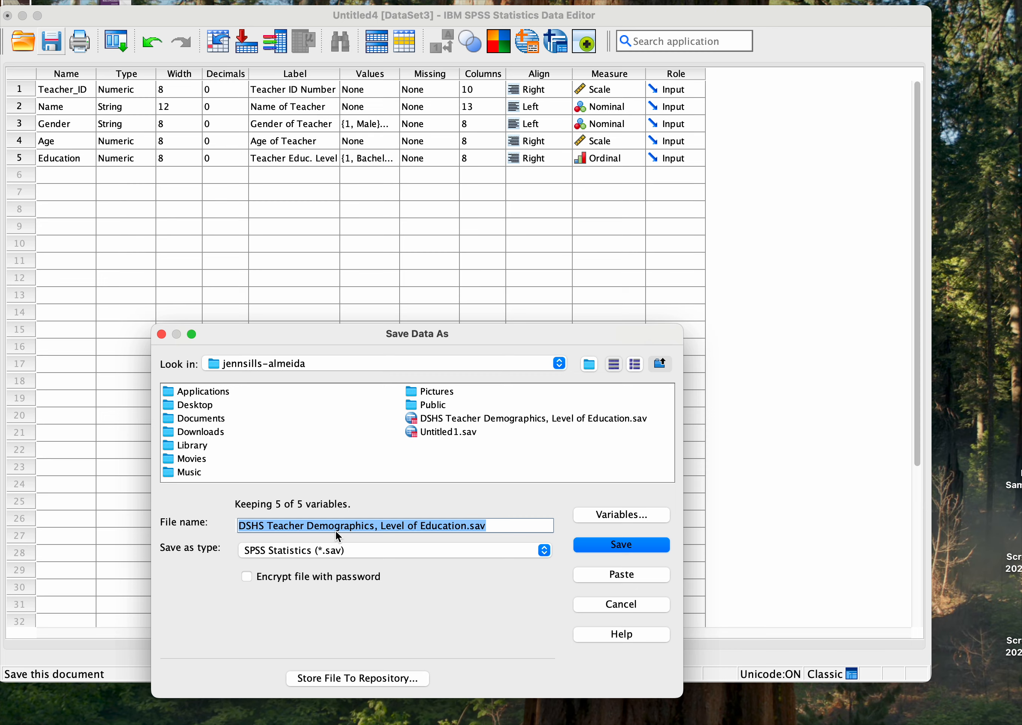
click(466, 526)
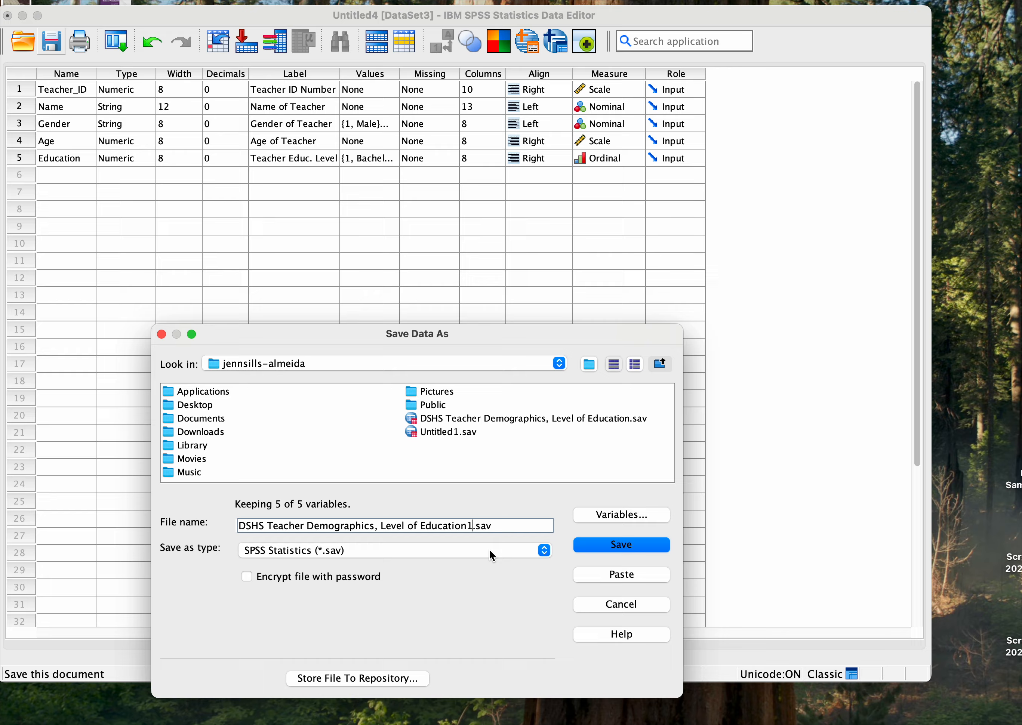
click(594, 548)
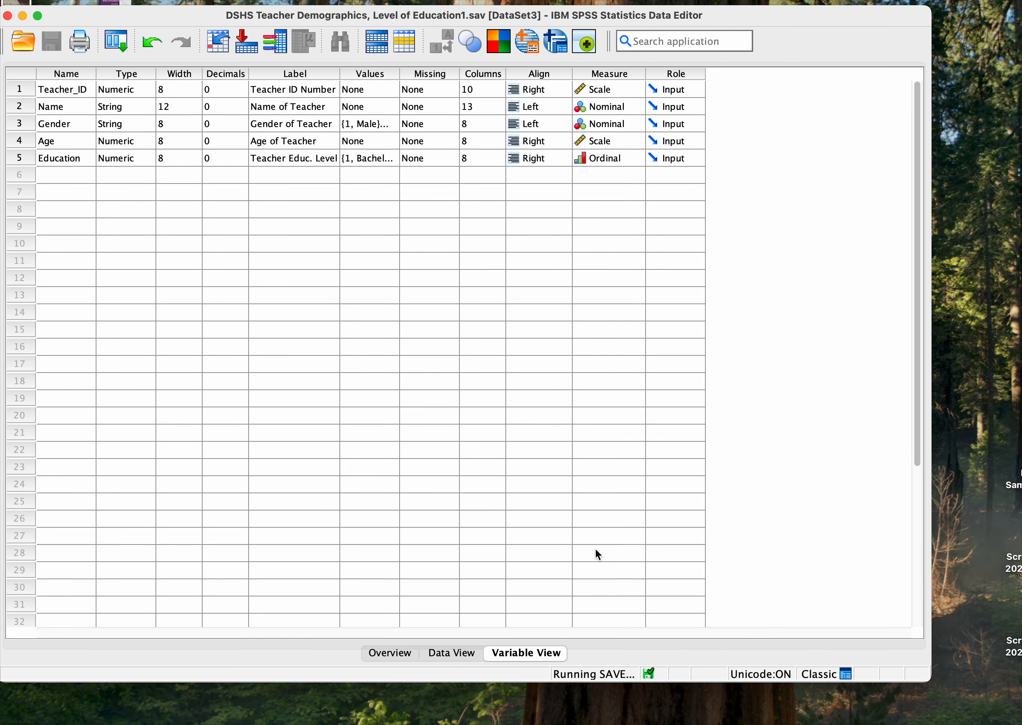
click(437, 651)
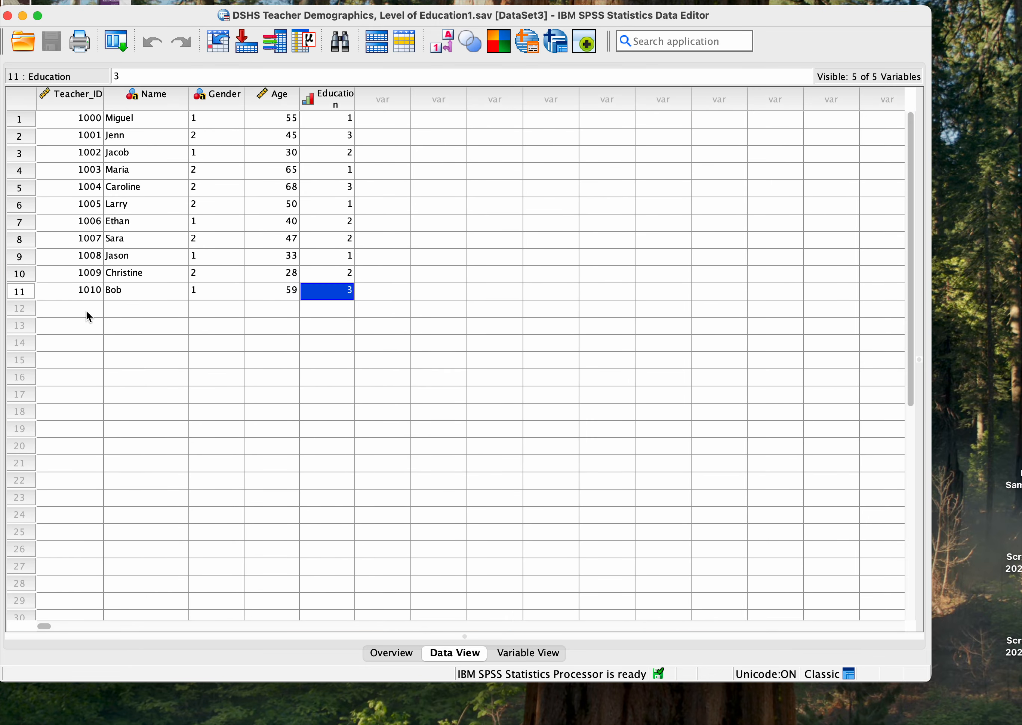
click(520, 653)
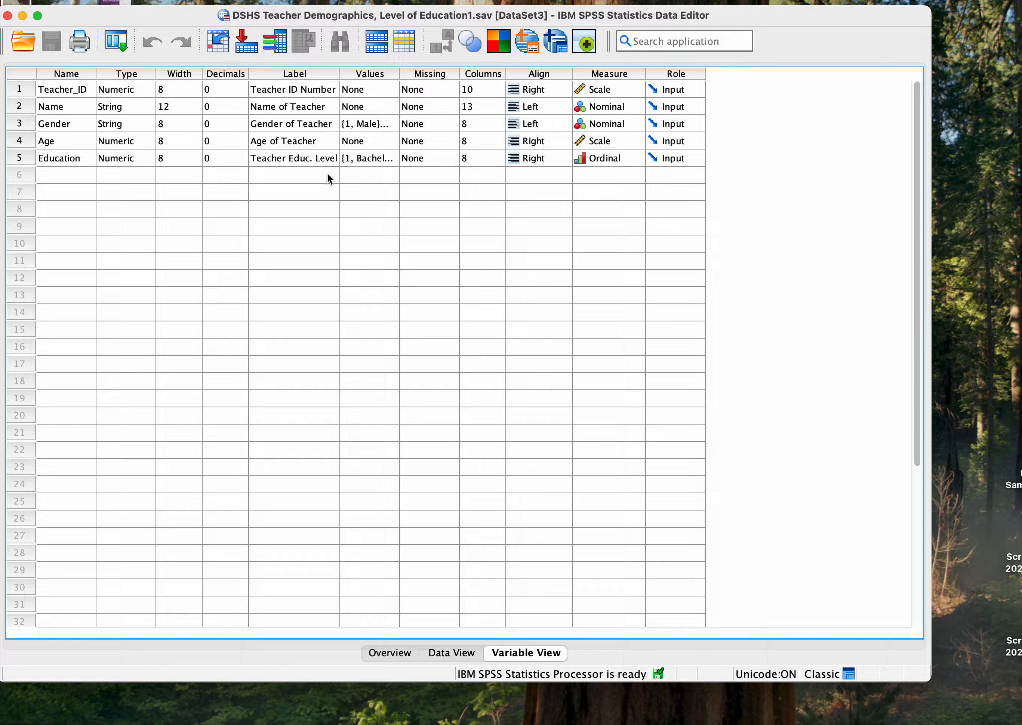
Start a Frequencies analysis with Gender of Teacher, Age of Teacher and Teacher Educ. Level as its variables.
click(267, 0)
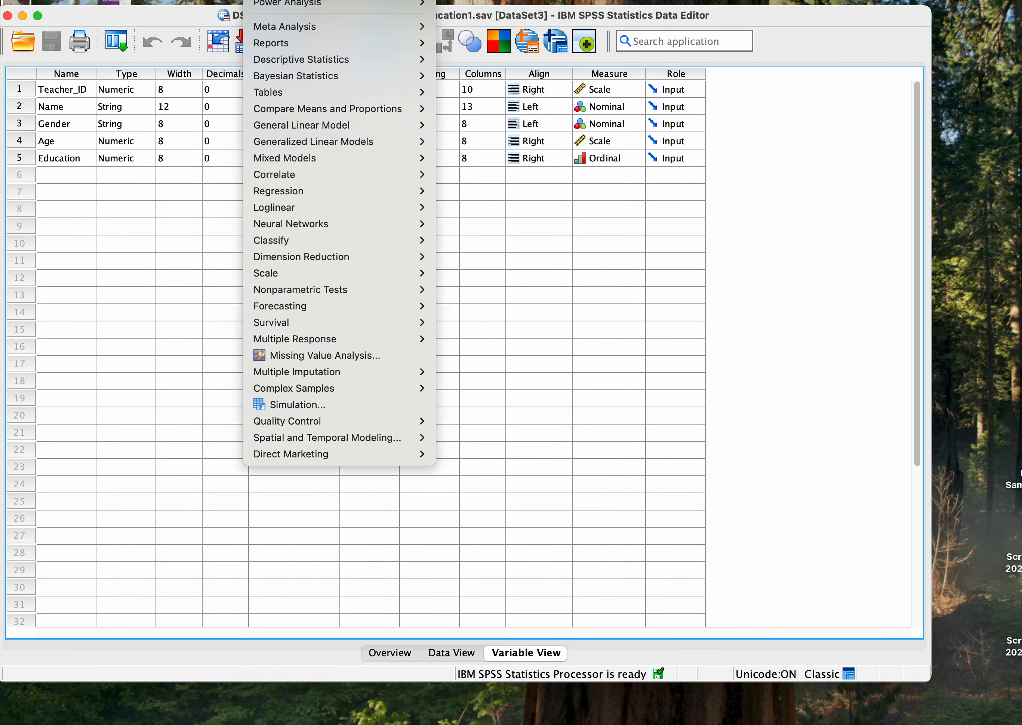
mouse_move(280, 28)
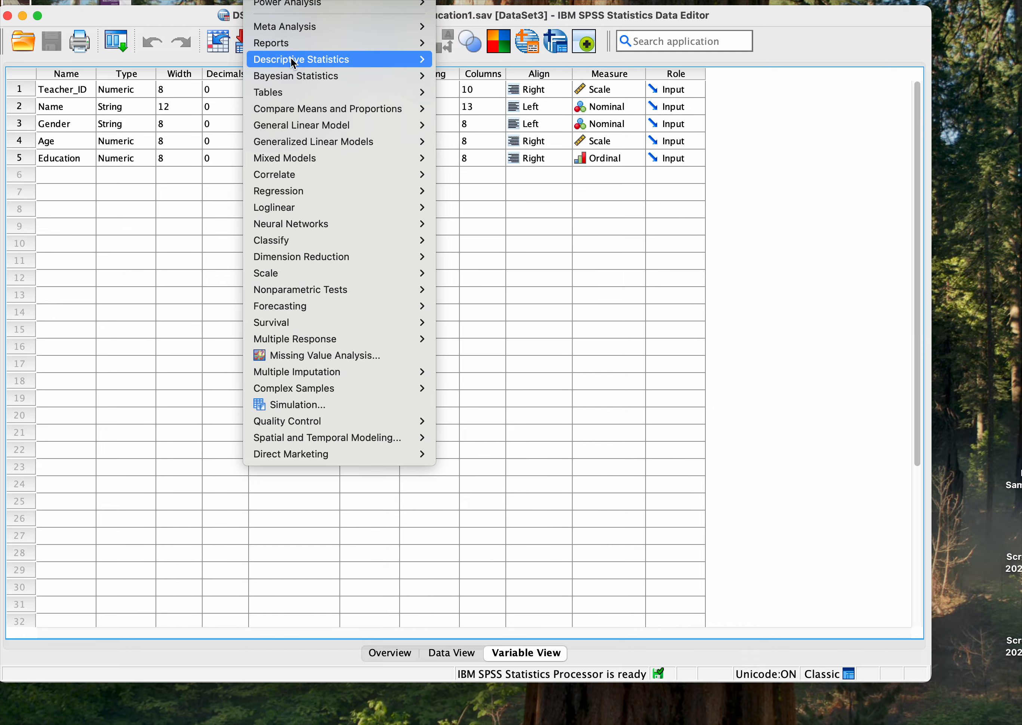
mouse_move(309, 67)
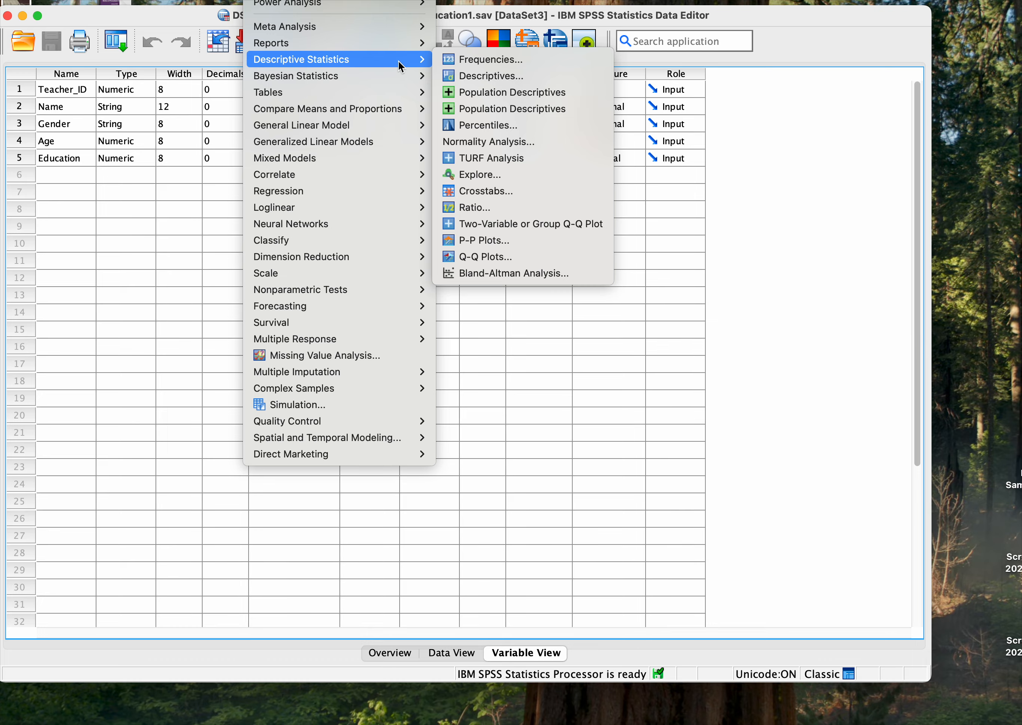
click(470, 59)
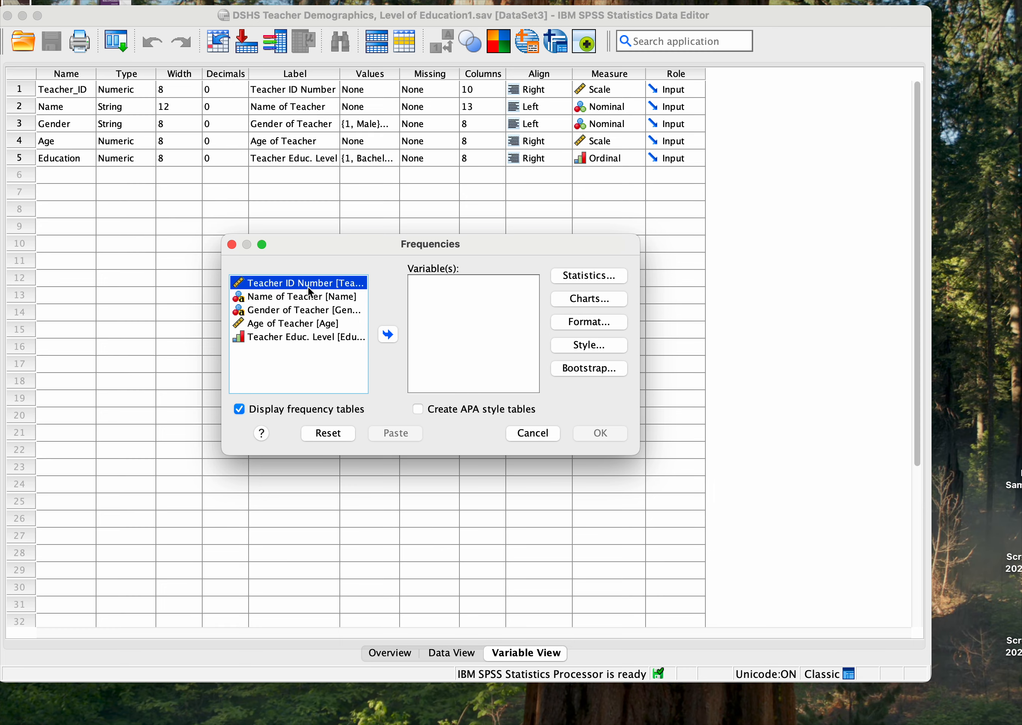
click(295, 311)
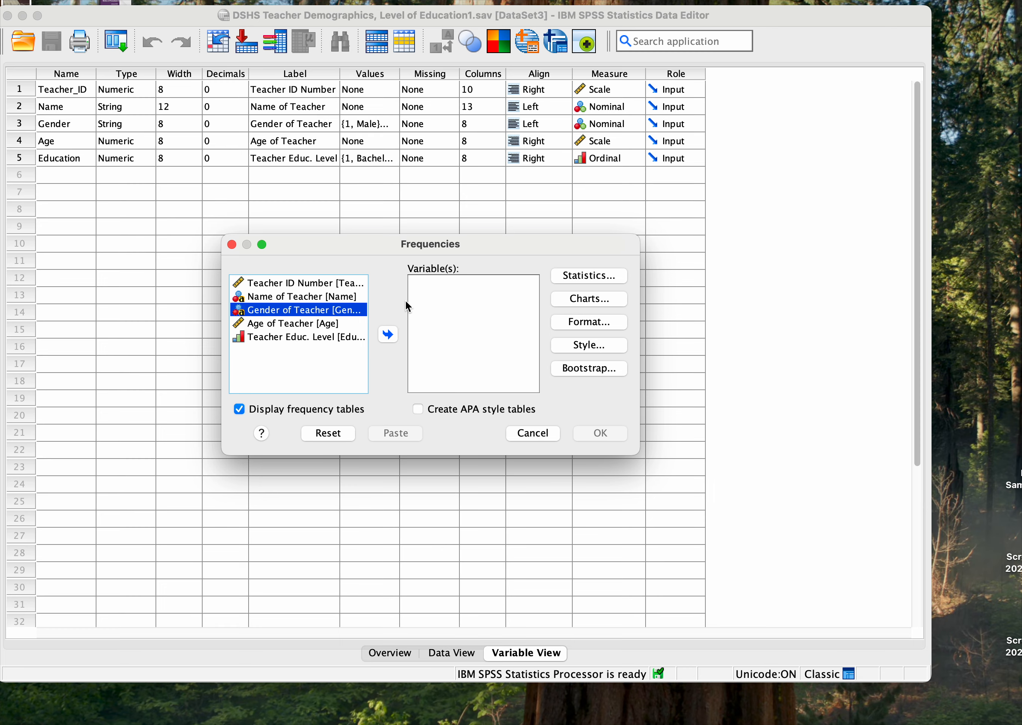
click(388, 334)
click(292, 309)
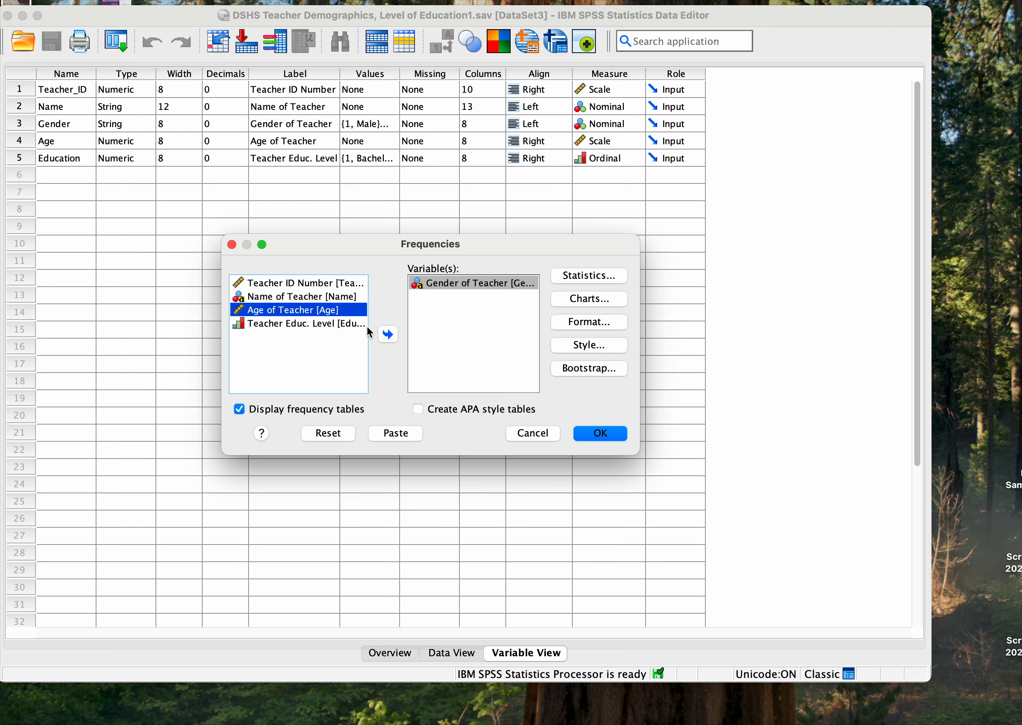
click(388, 334)
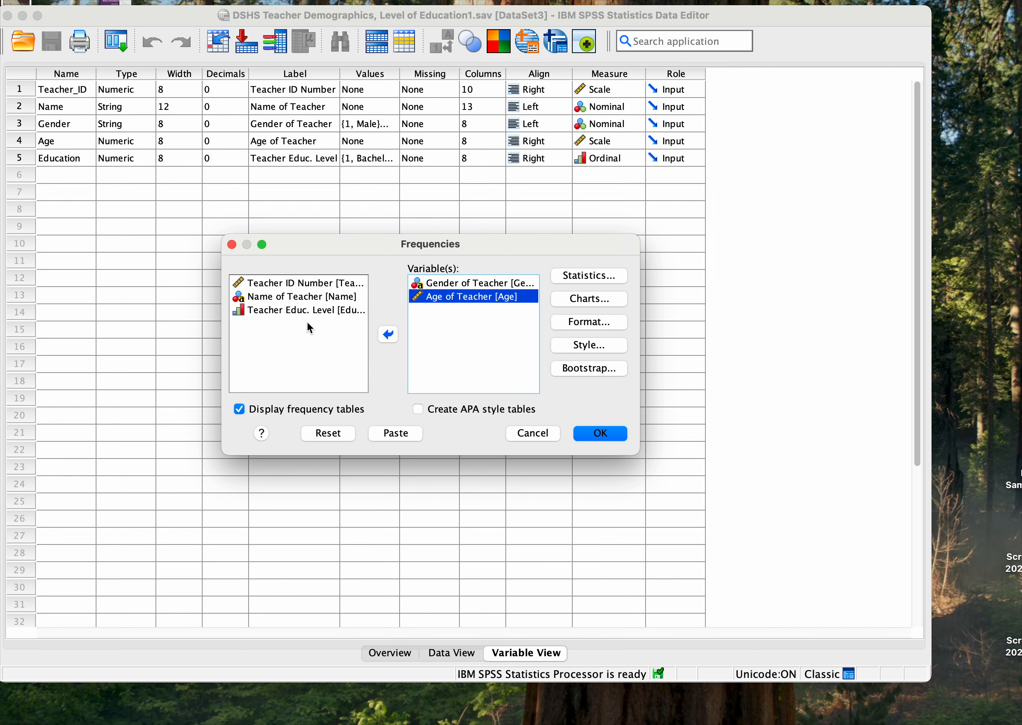
click(290, 310)
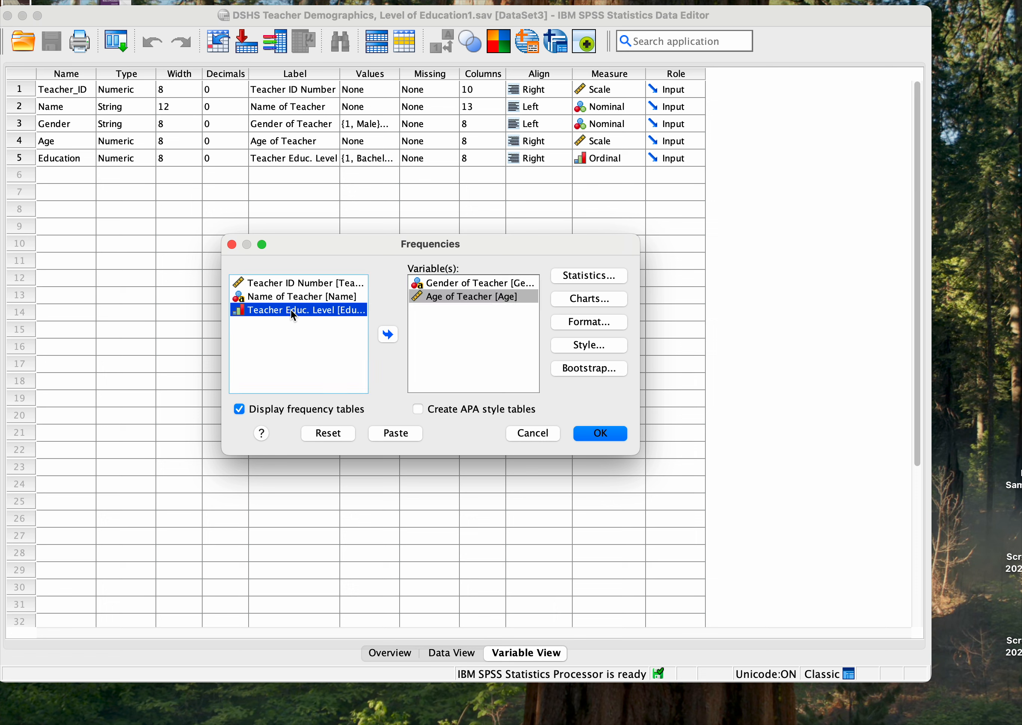
click(386, 337)
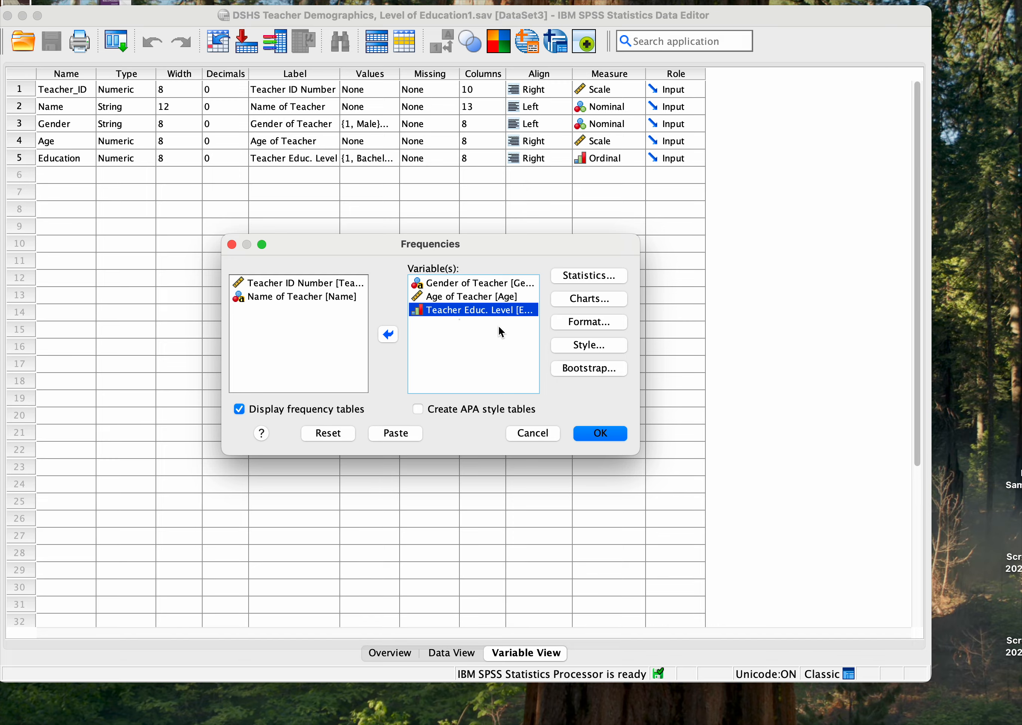
Include the mean, median and mode in the Frequencies statistics.
click(594, 275)
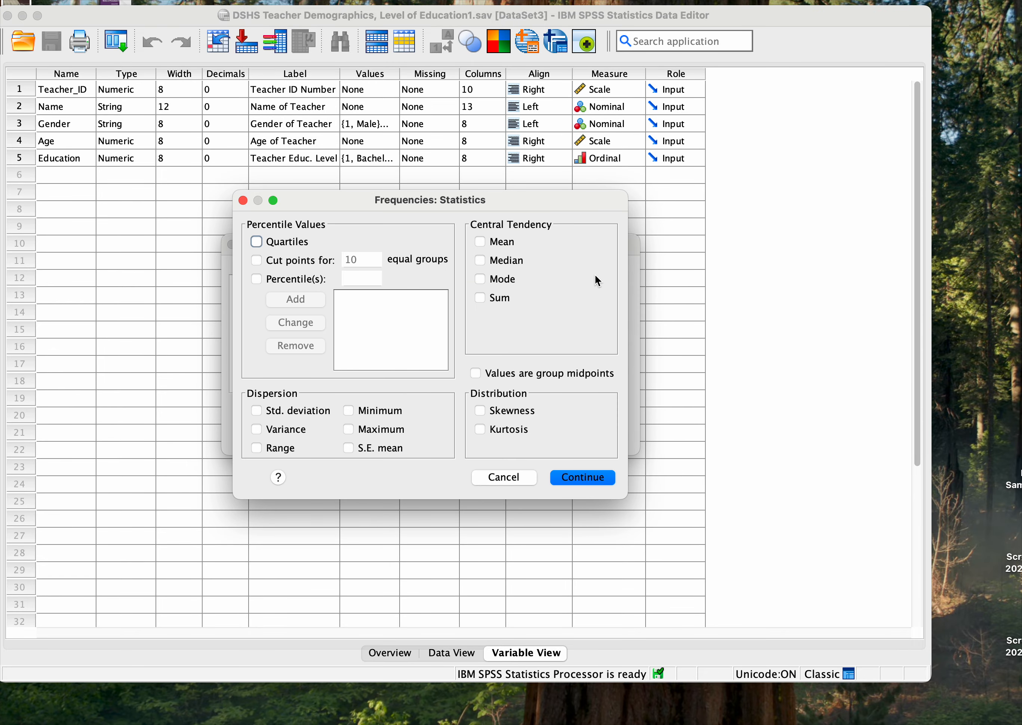
click(479, 242)
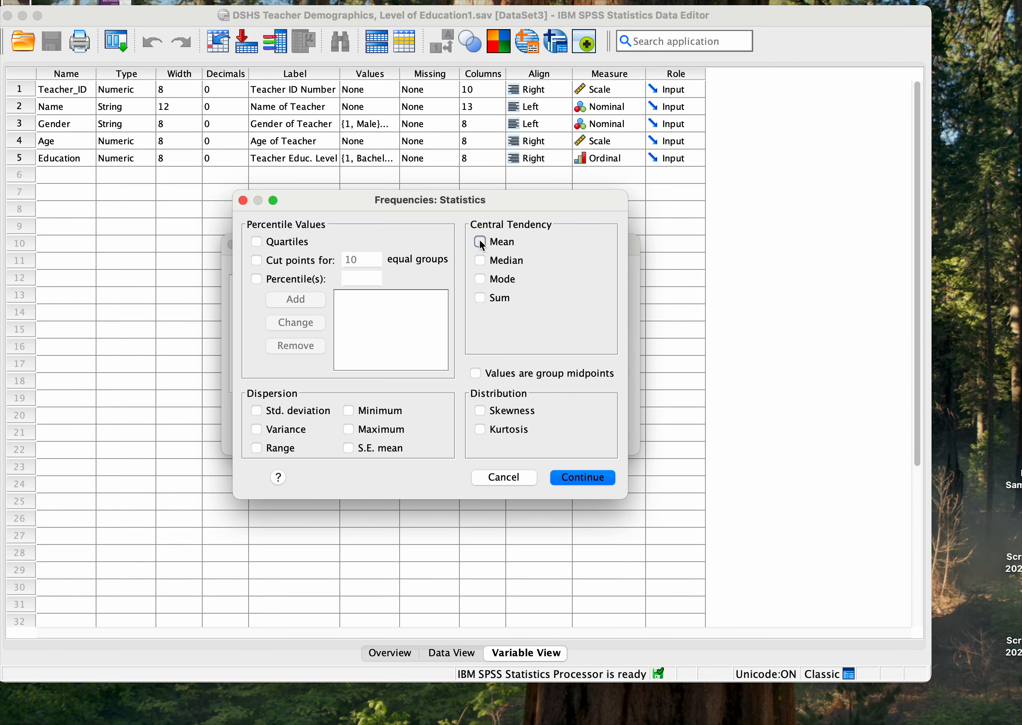
click(480, 260)
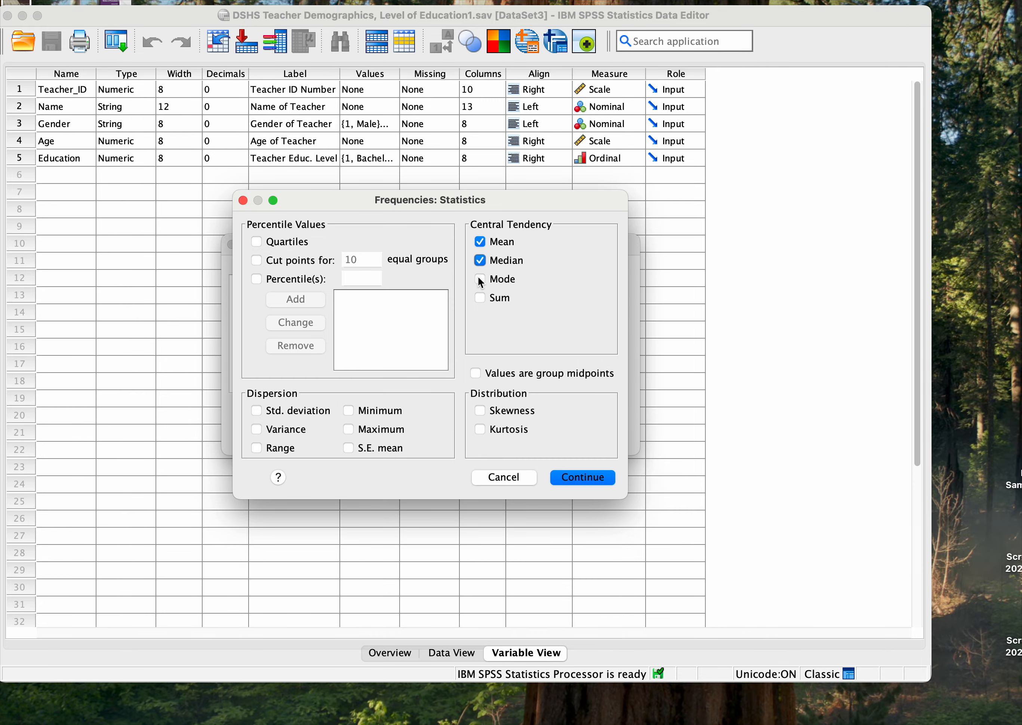
click(565, 476)
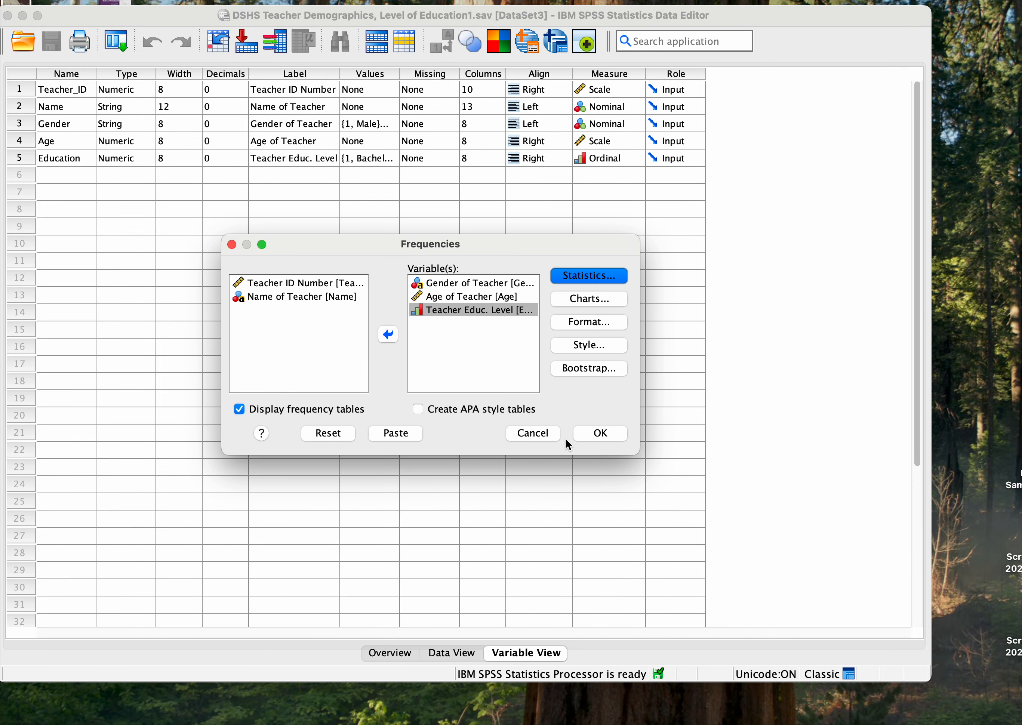
Add pie charts based on frequencies to the analysis and run it.
click(581, 301)
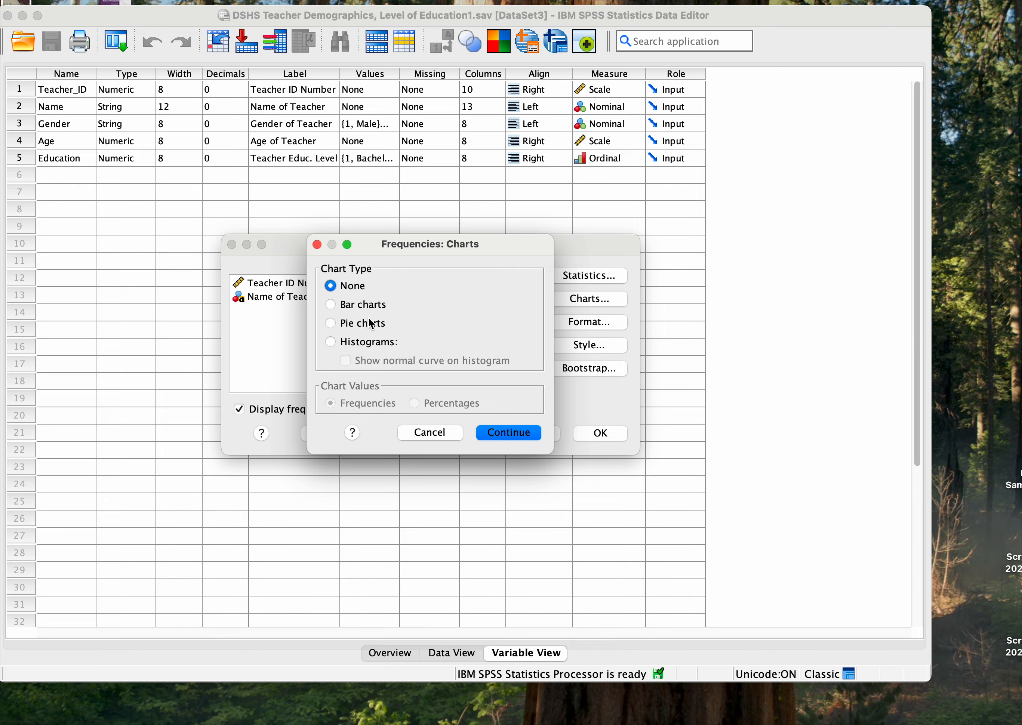
click(330, 323)
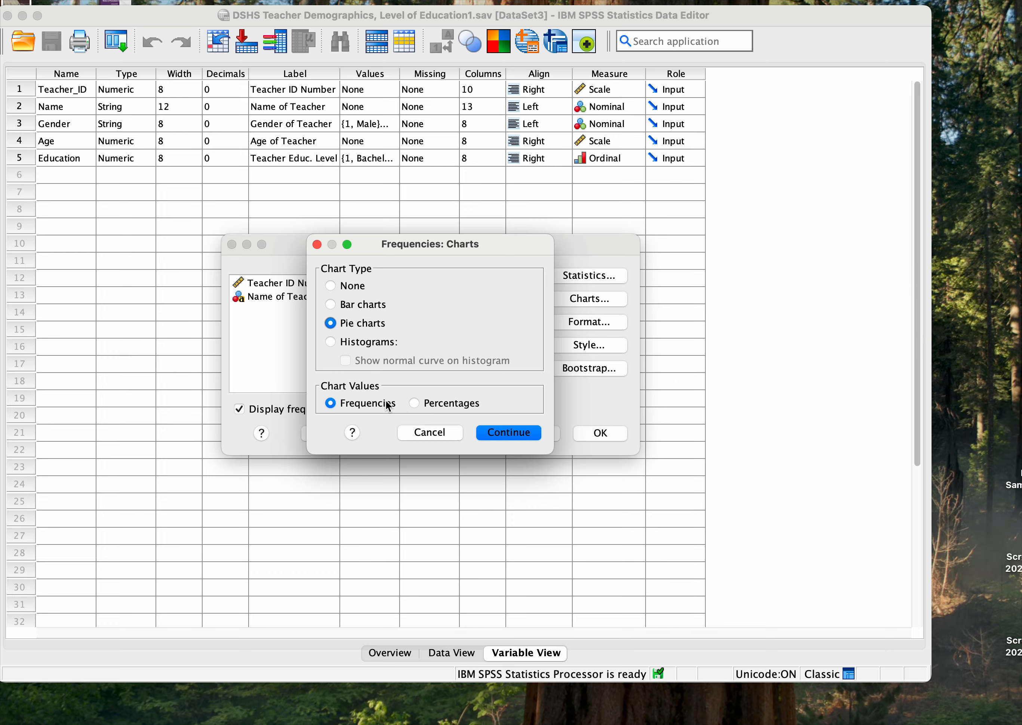
click(500, 433)
click(600, 433)
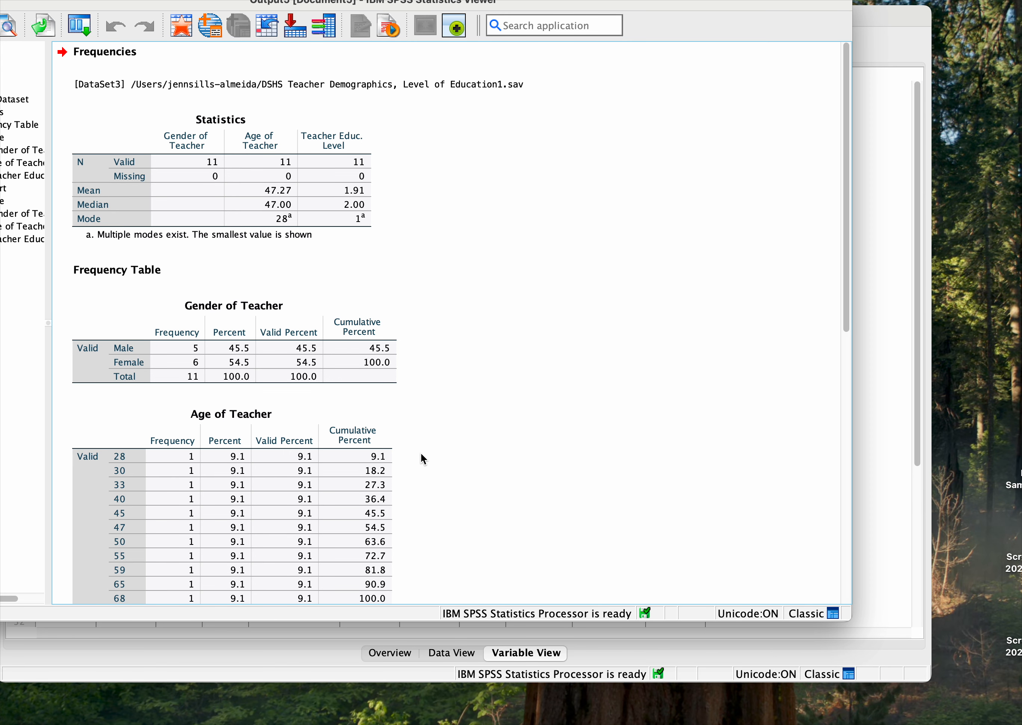
Examine the Statistics table and the frequency tables for gender, age and education level in the output.
click(236, 197)
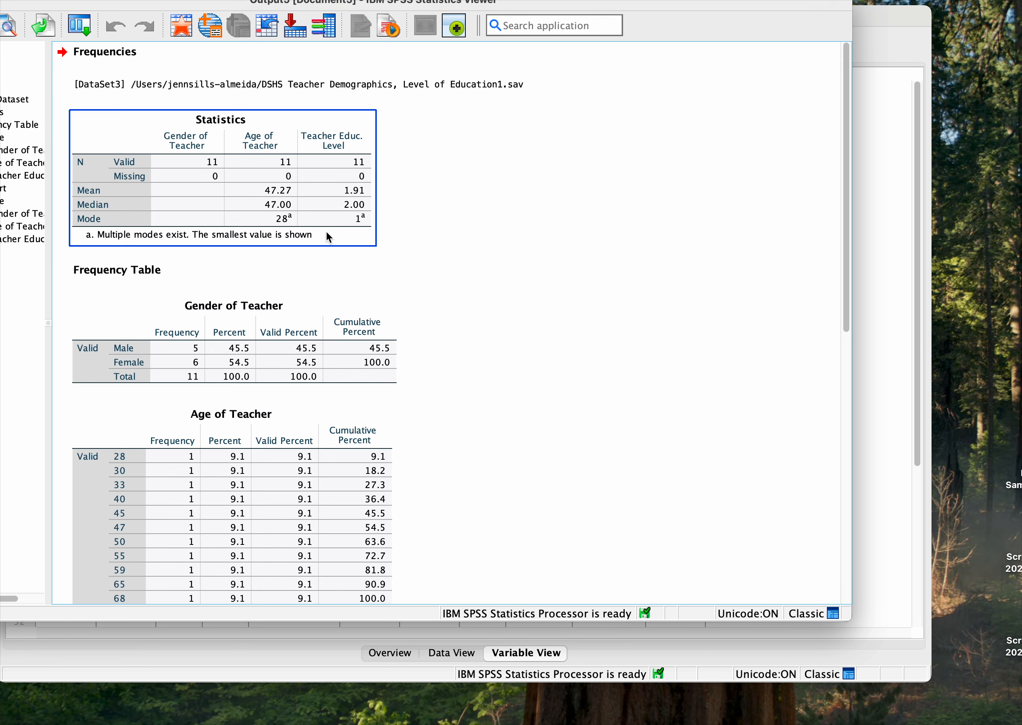
scroll(285, 224, down, 3)
scroll(285, 224, up, 3)
scroll(349, 229, down, 5)
click(349, 229)
scroll(350, 229, down, 2)
scroll(350, 229, up, 1)
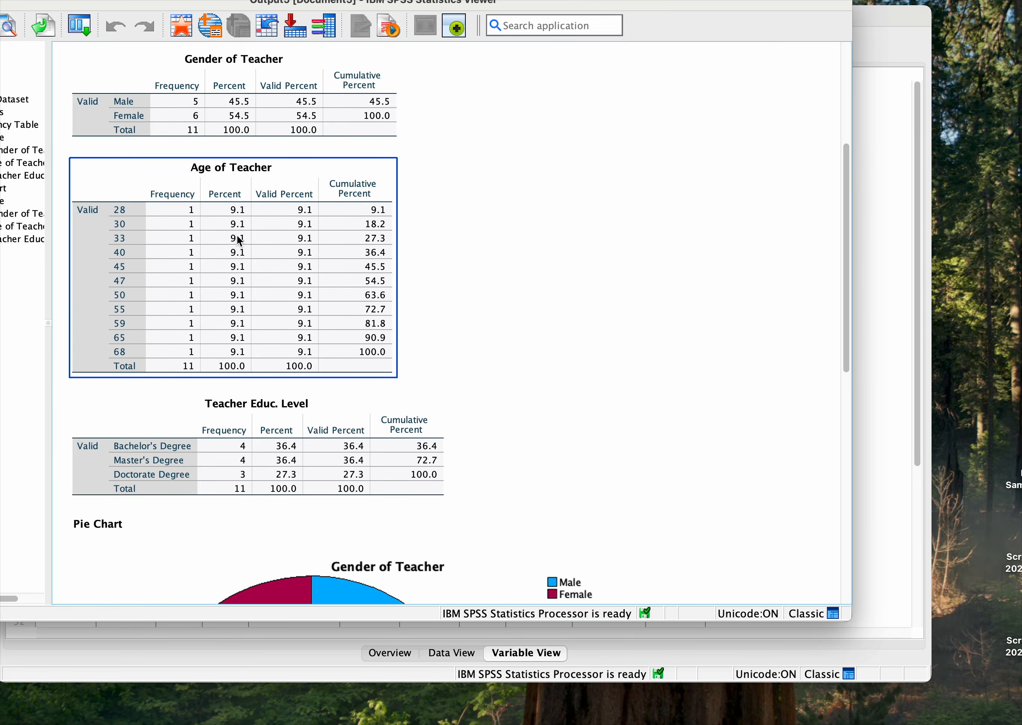
click(413, 450)
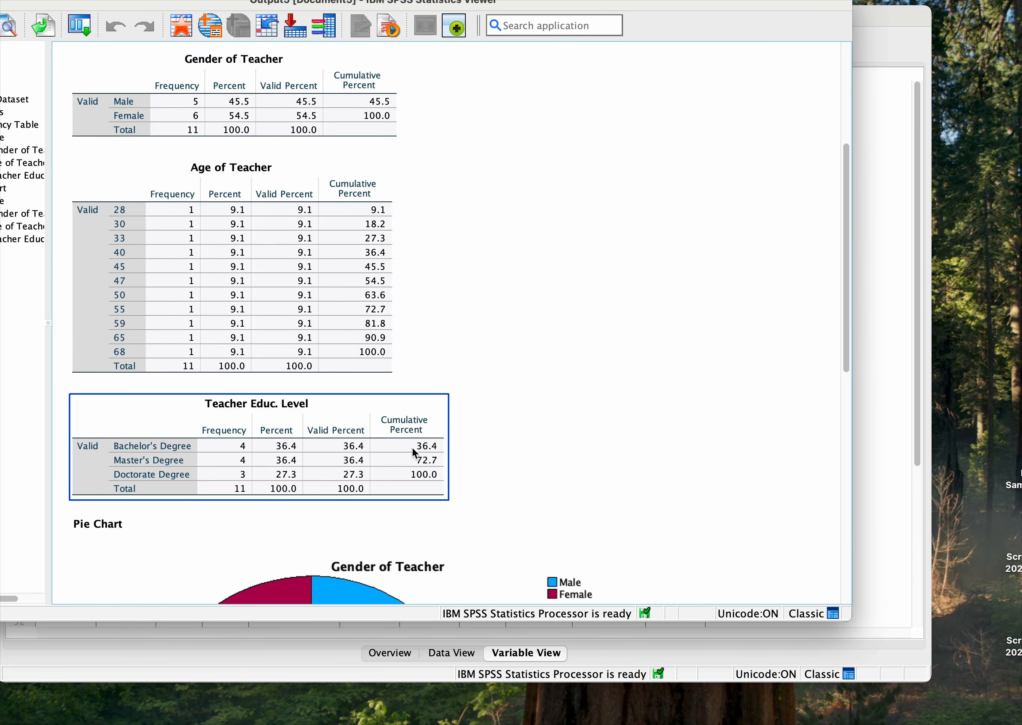
click(463, 370)
scroll(463, 370, down, 3)
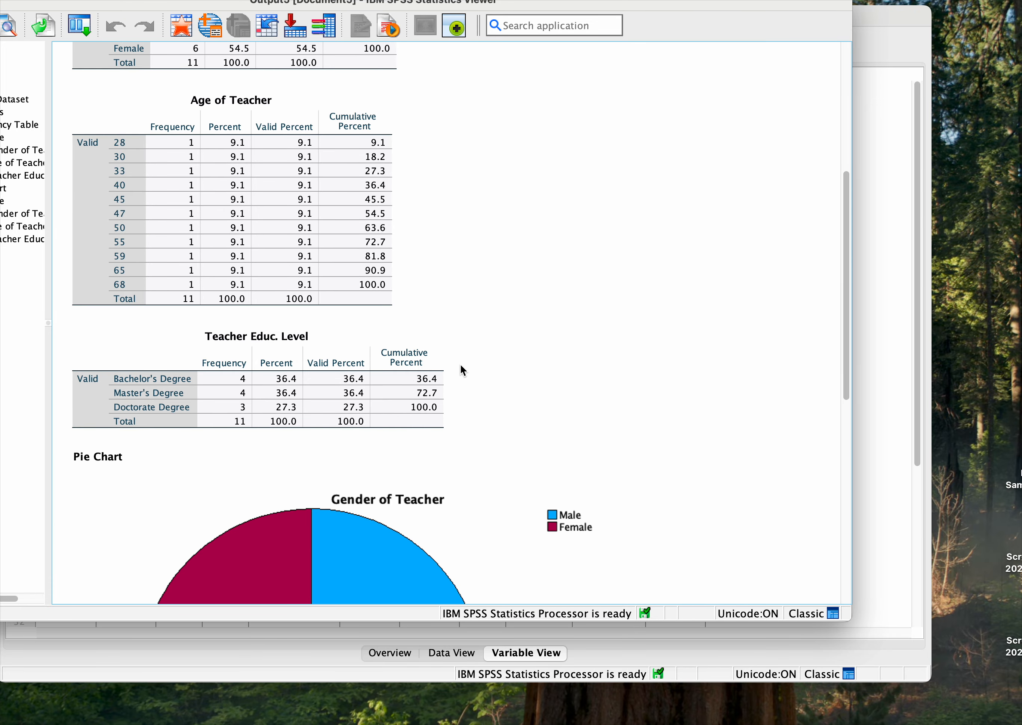
click(209, 169)
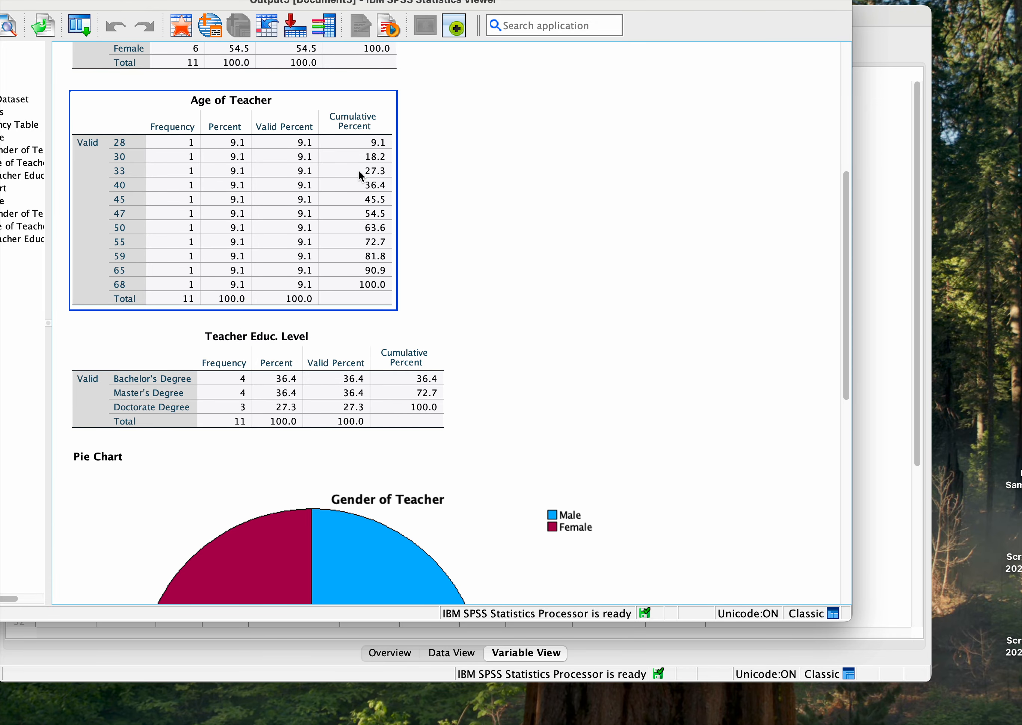
Review the pie charts for gender, age and education level, and return to the frequency tables.
scroll(338, 296, down, 10)
click(338, 295)
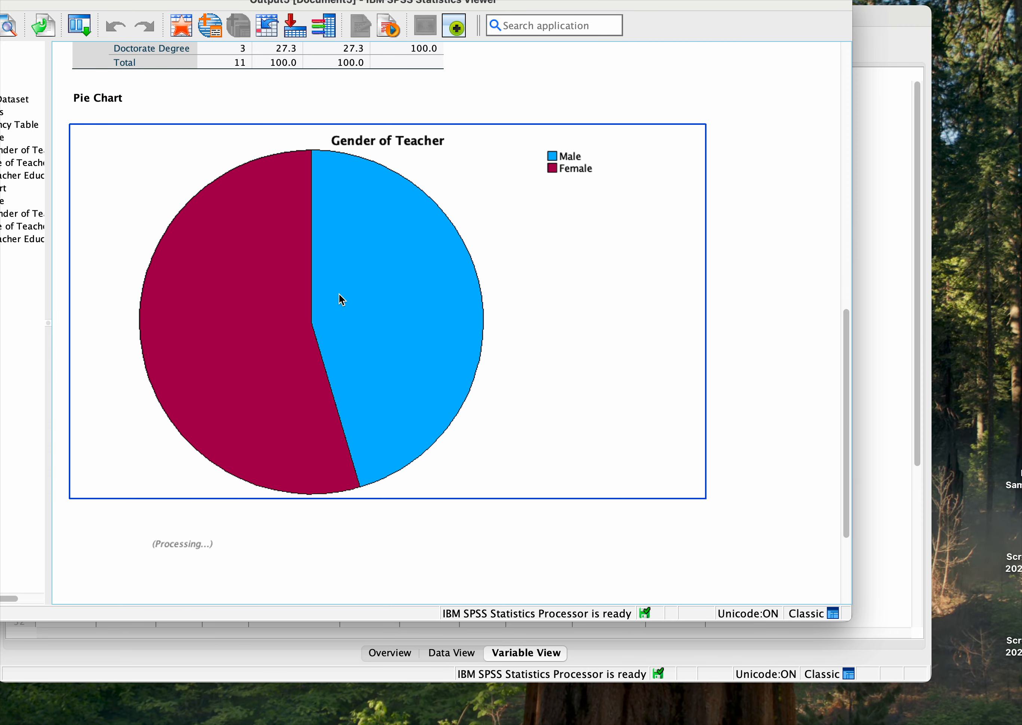
click(245, 216)
click(241, 108)
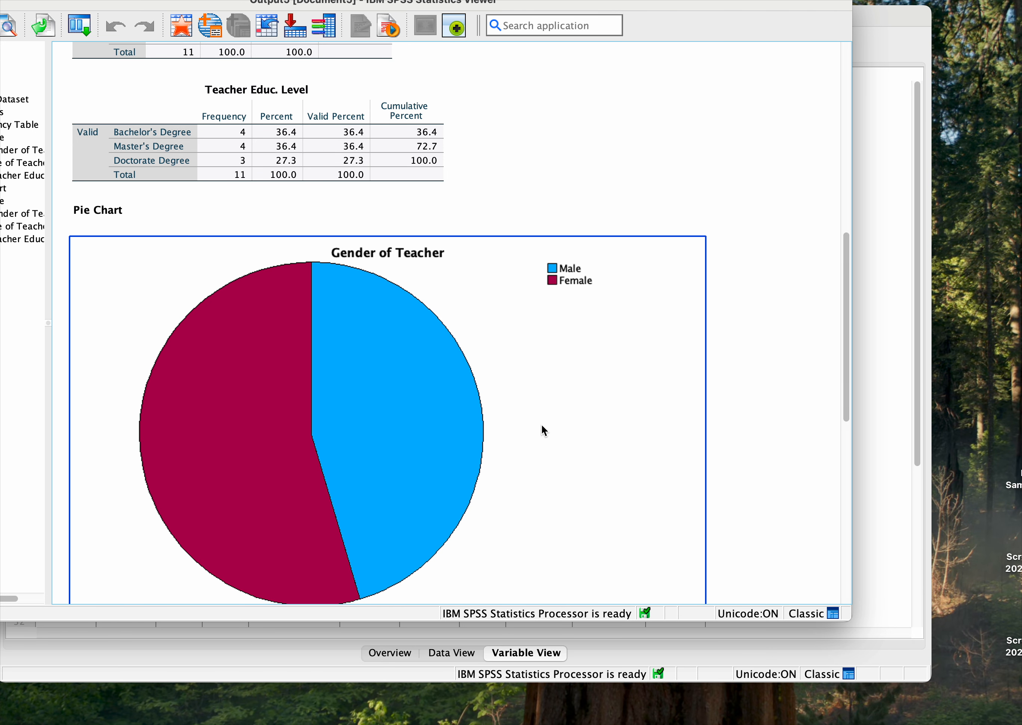
scroll(541, 424, down, 5)
scroll(542, 423, up, 1)
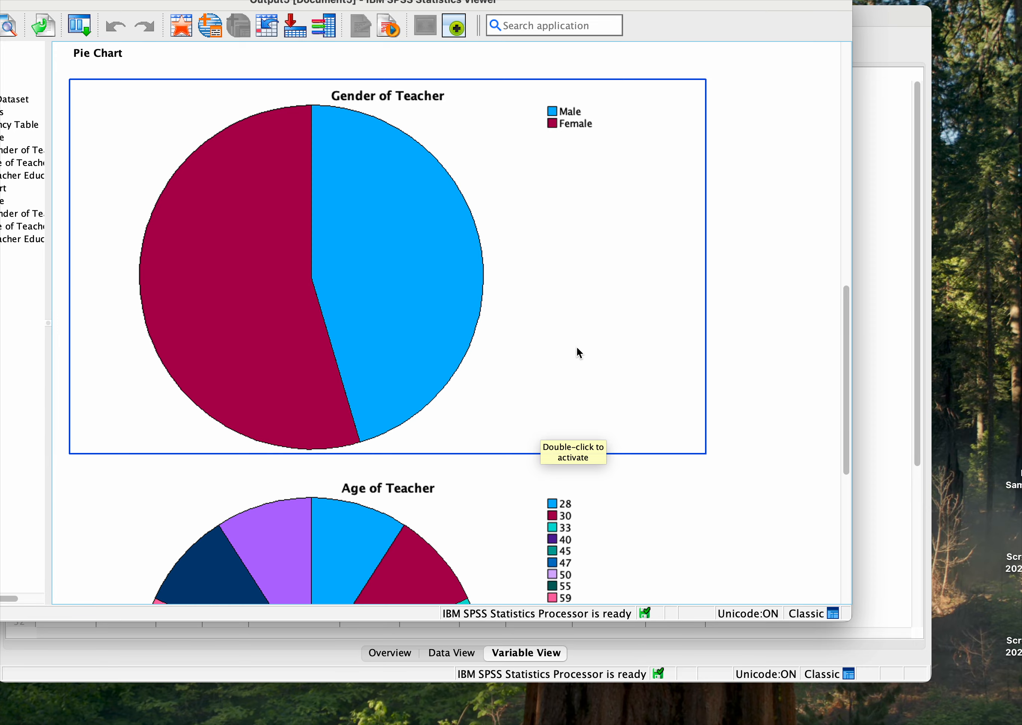
scroll(561, 359, down, 5)
scroll(561, 358, up, 7)
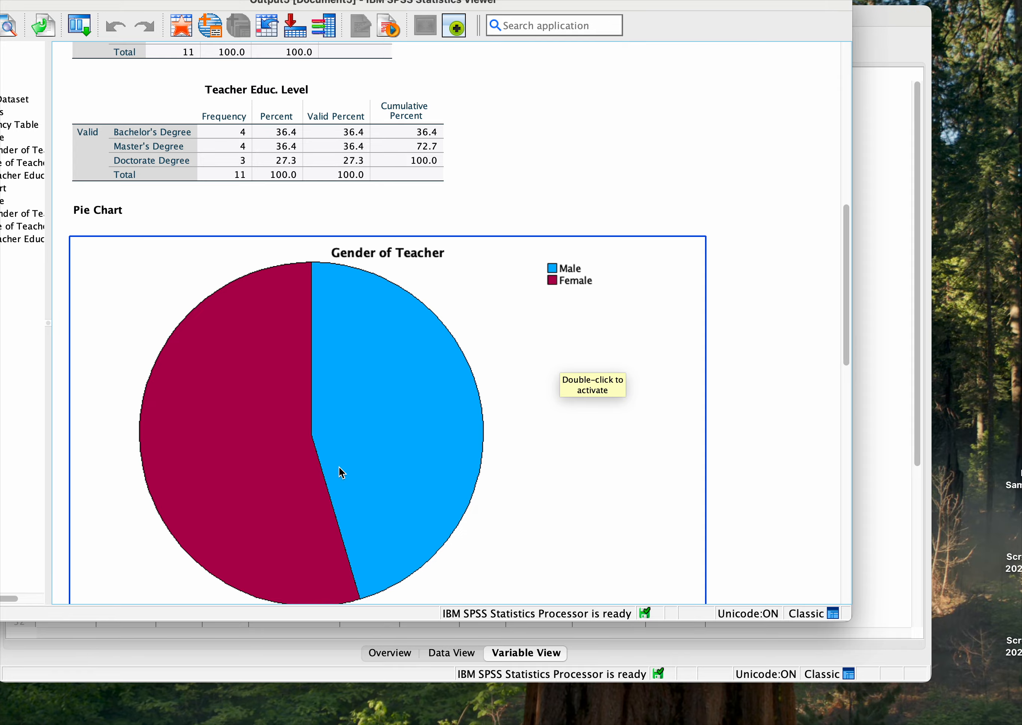
scroll(516, 520, down, 10)
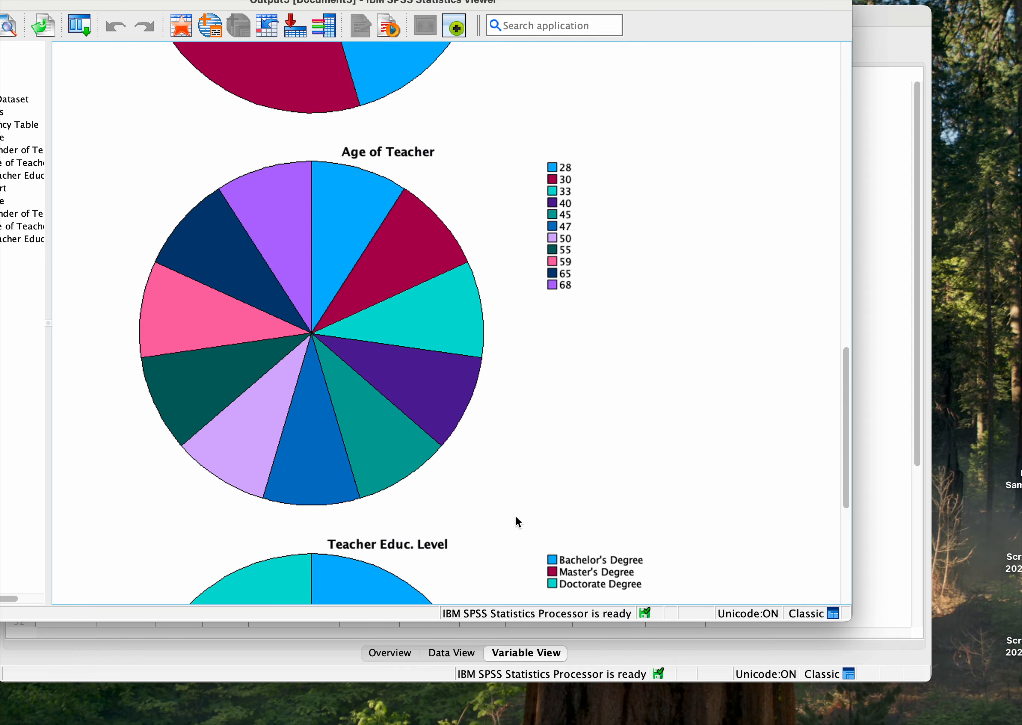
scroll(515, 520, up, 2)
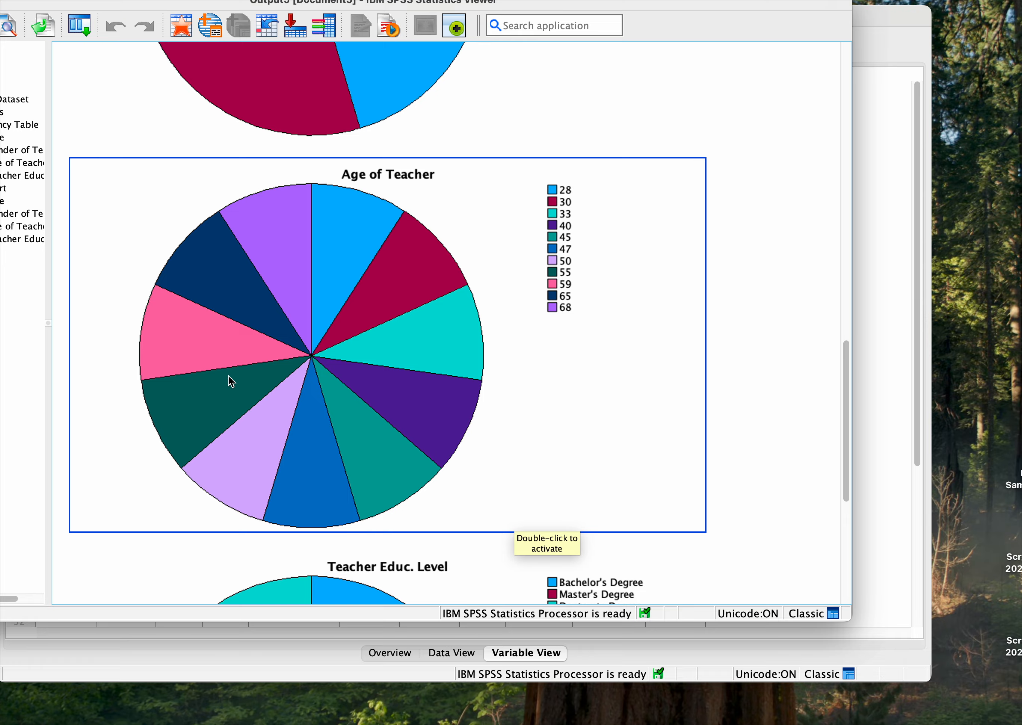
scroll(592, 423, down, 8)
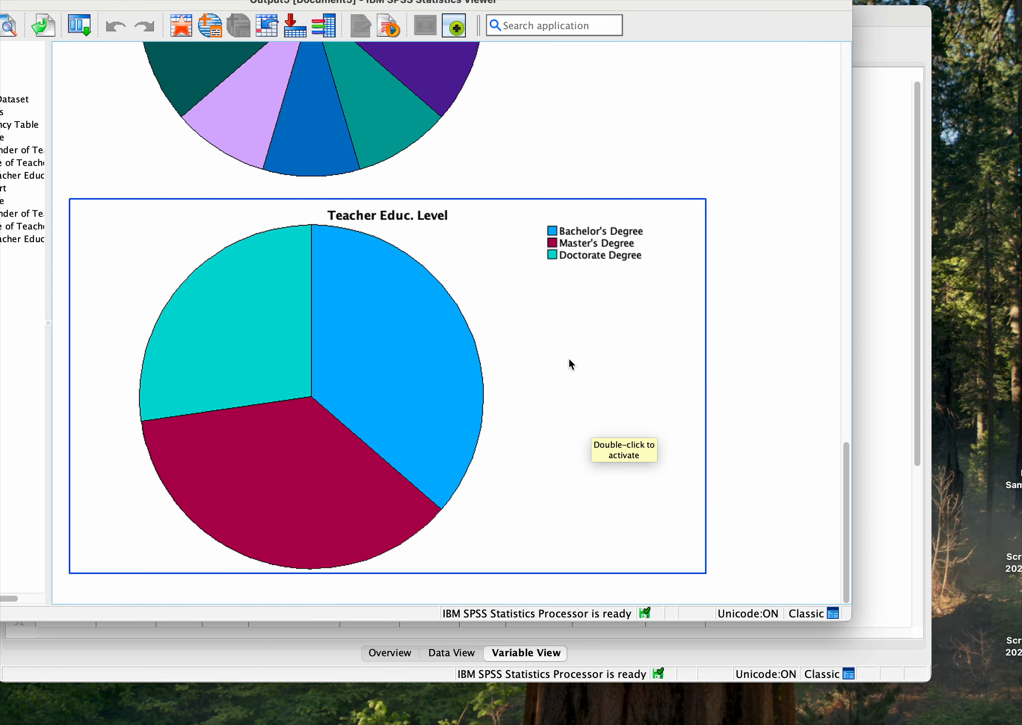
scroll(581, 360, up, 1)
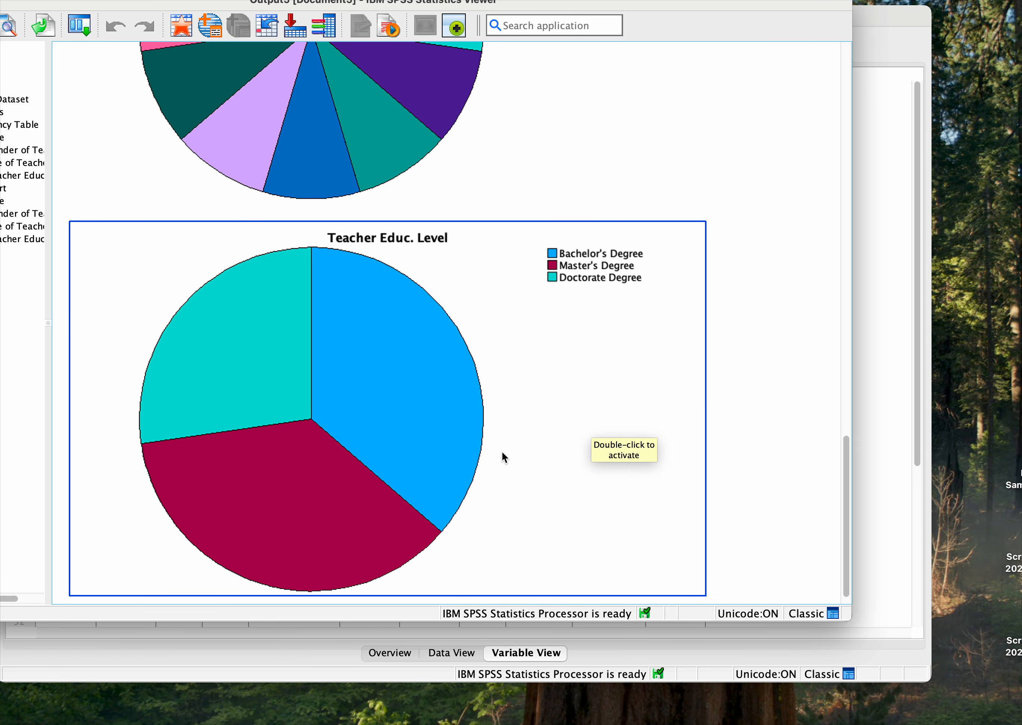
scroll(498, 481, down, 1)
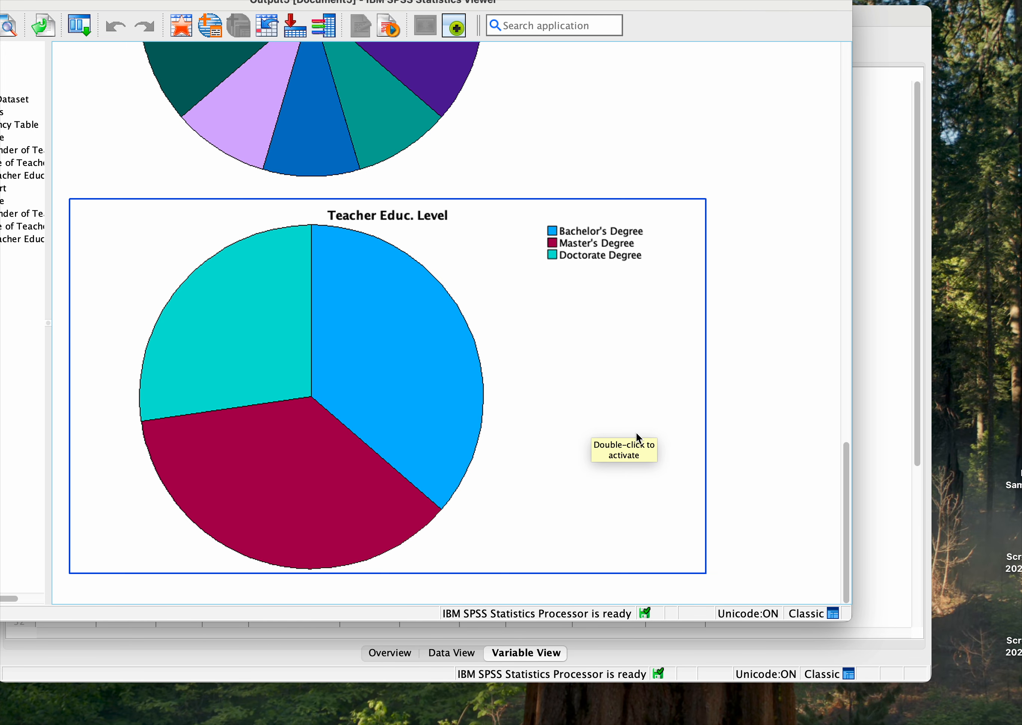
scroll(721, 430, up, 20)
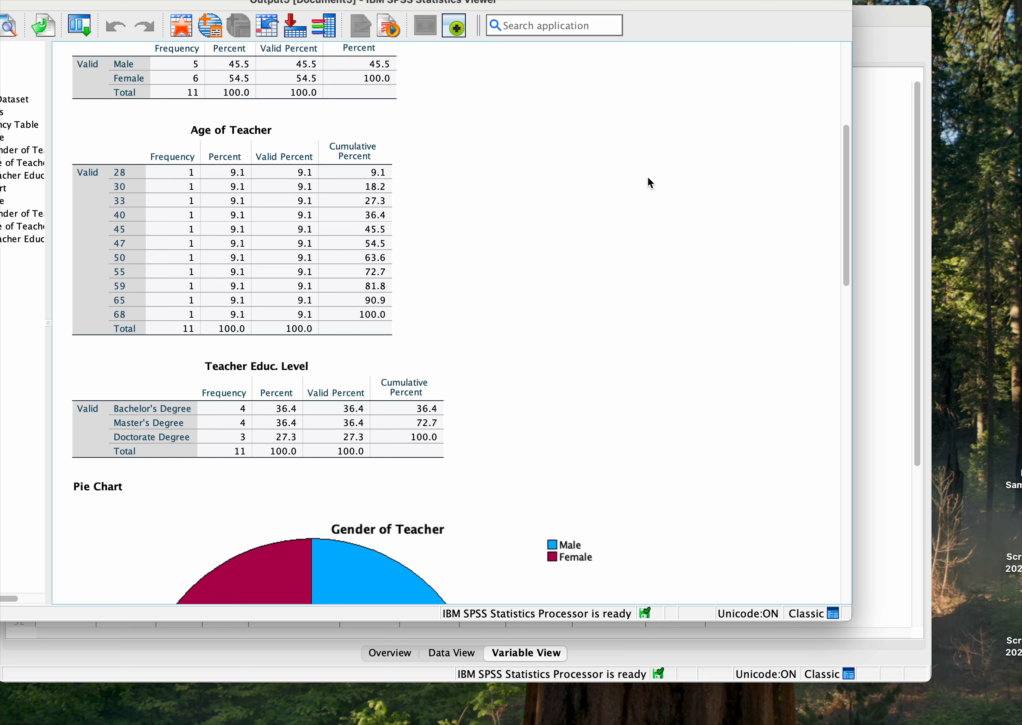
scroll(632, 230, up, 3)
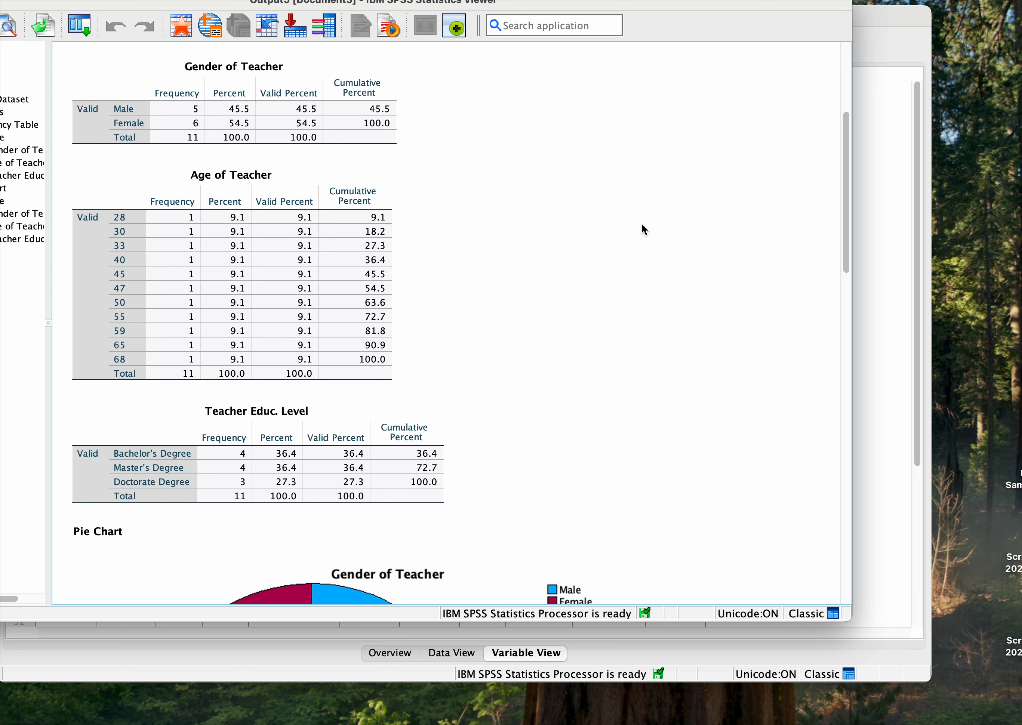